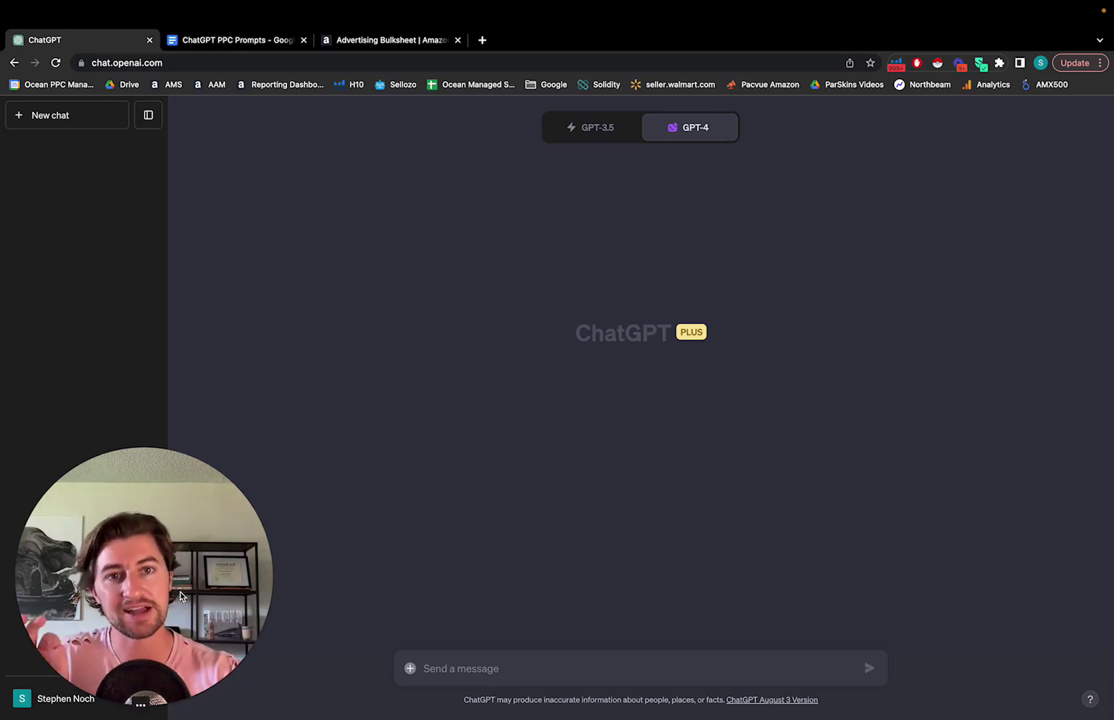
Step: Confirm Code interpreter is enabled under Settings & Beta > Beta features
{"action": "left_click_drag", "start_coordinate": [180, 595], "coordinate": [133, 438]}
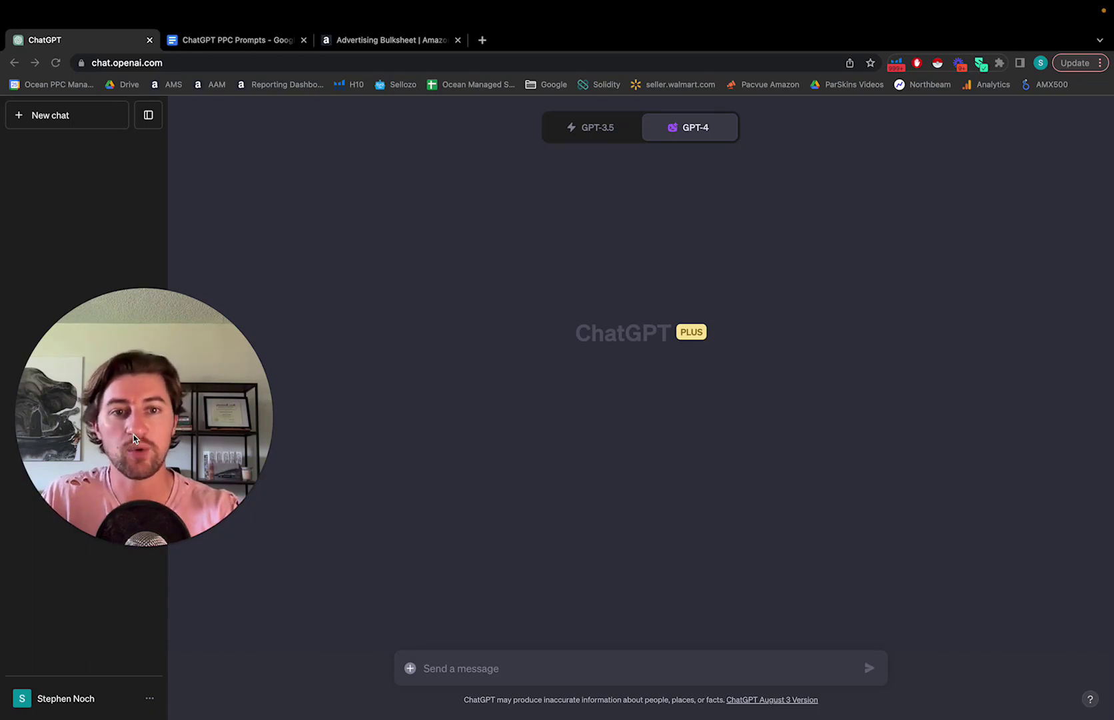
{"action": "left_click", "coordinate": [739, 341]}
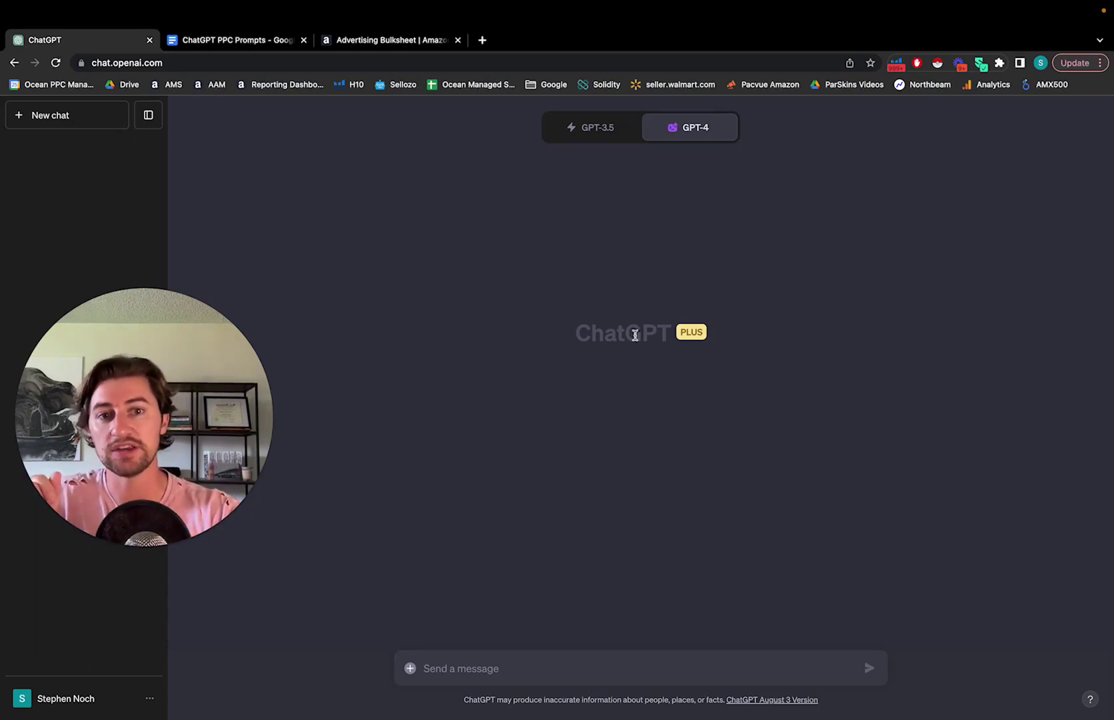
{"action": "left_click_drag", "start_coordinate": [581, 340], "coordinate": [729, 343]}
{"action": "left_click", "coordinate": [739, 344]}
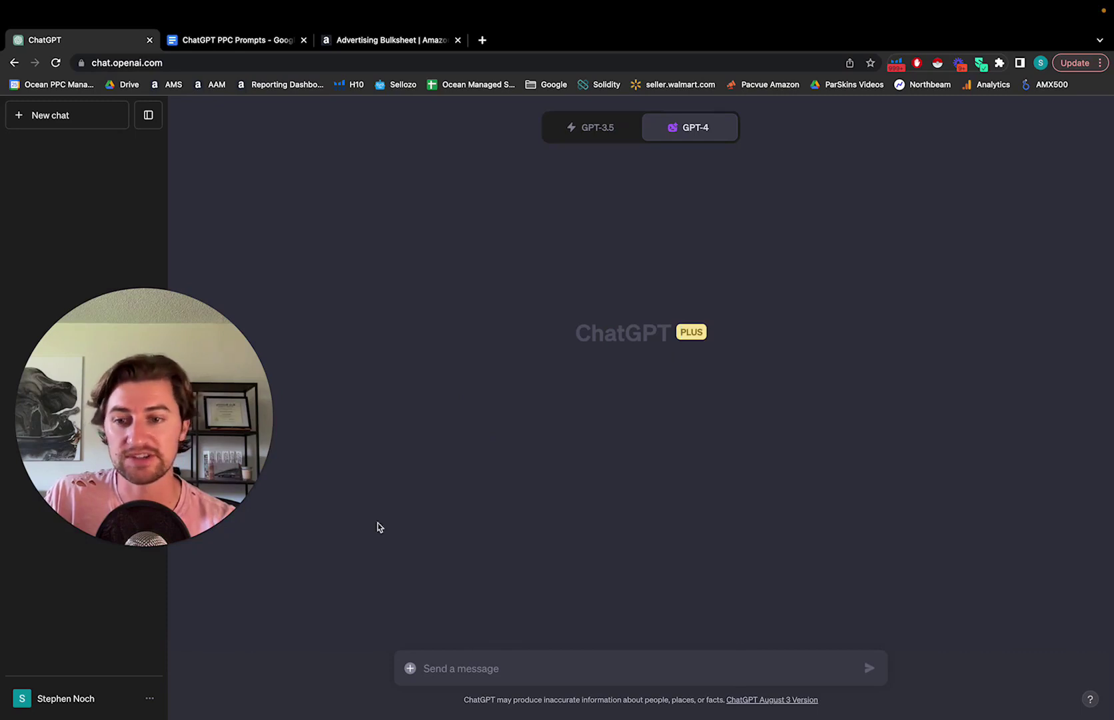
{"action": "left_click", "coordinate": [150, 698]}
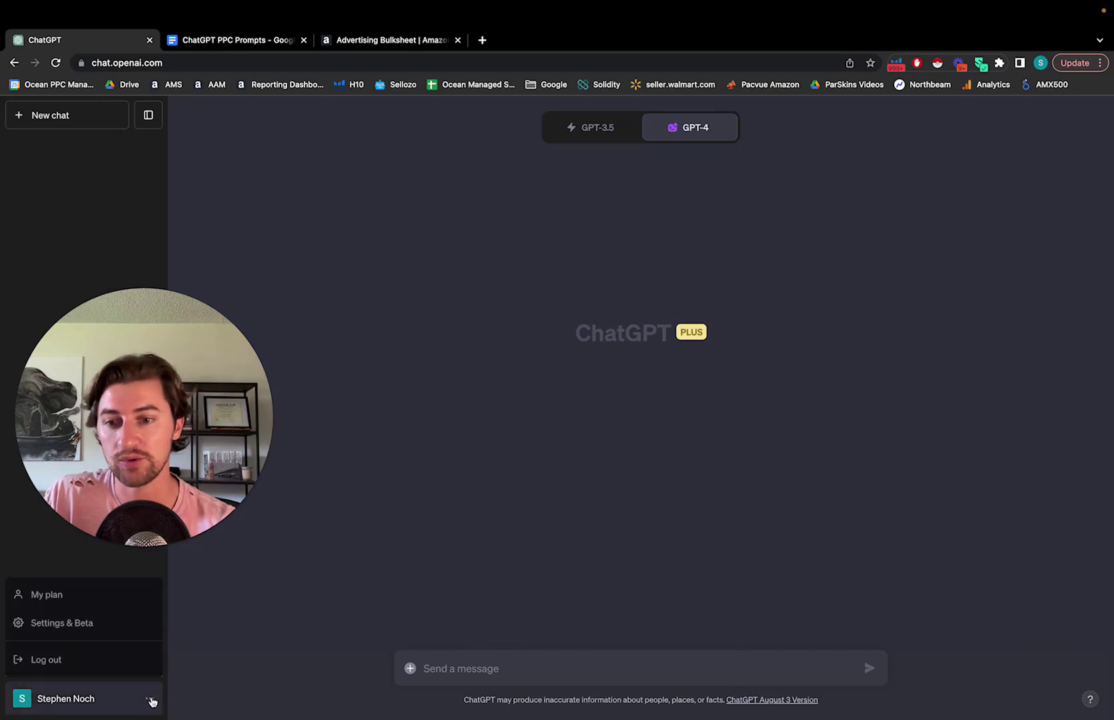
{"action": "left_click", "coordinate": [103, 629]}
{"action": "left_click", "coordinate": [397, 365]}
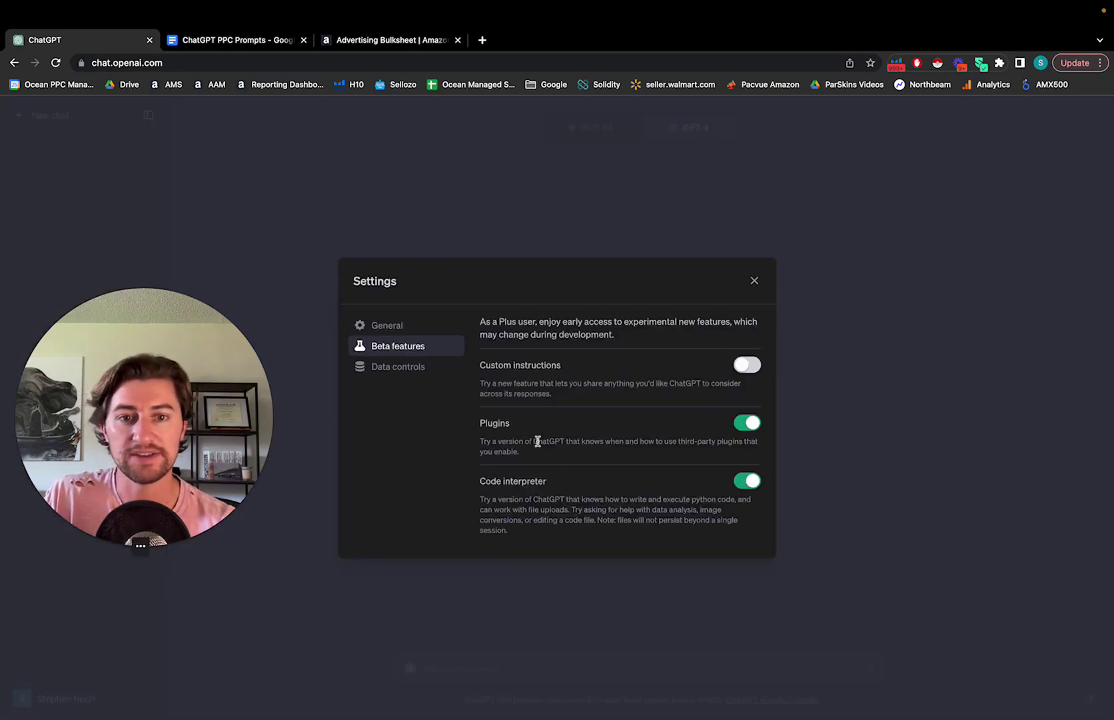
{"action": "mouse_move", "coordinate": [482, 480]}
{"action": "left_mouse_down"}
{"action": "mouse_move", "coordinate": [609, 481]}
{"action": "mouse_move", "coordinate": [479, 480]}
{"action": "left_mouse_up"}
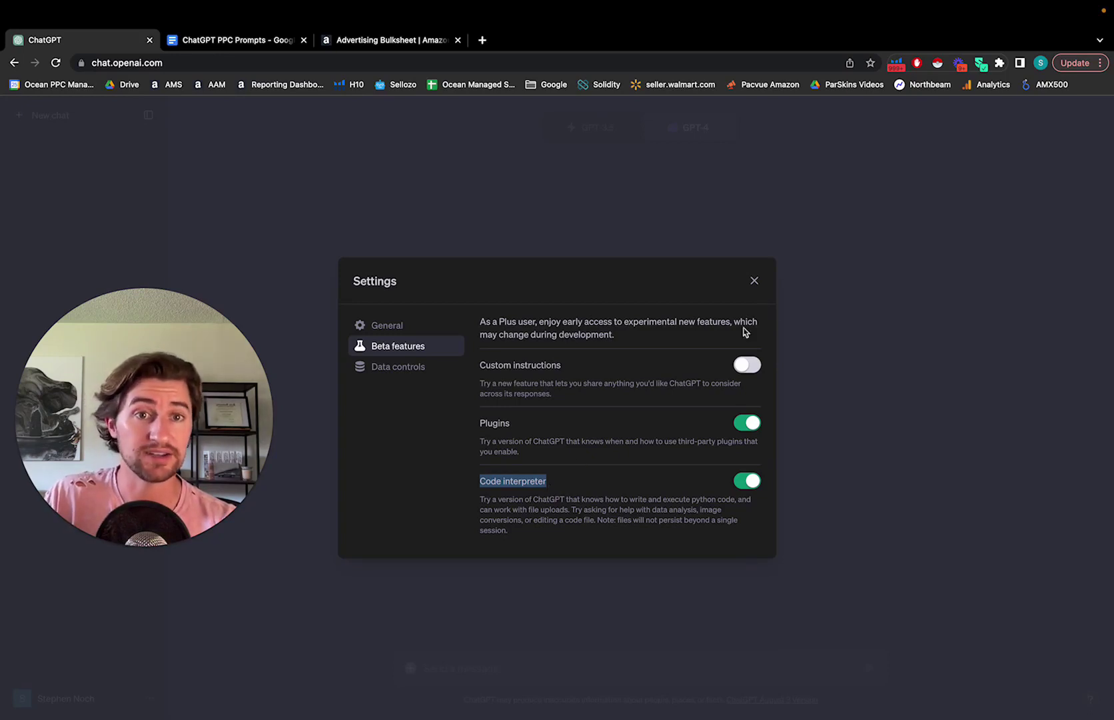
Step: Close settings and switch the GPT-4 chat to Code Interpreter mode
{"action": "left_click", "coordinate": [755, 281]}
{"action": "mouse_move", "coordinate": [690, 124]}
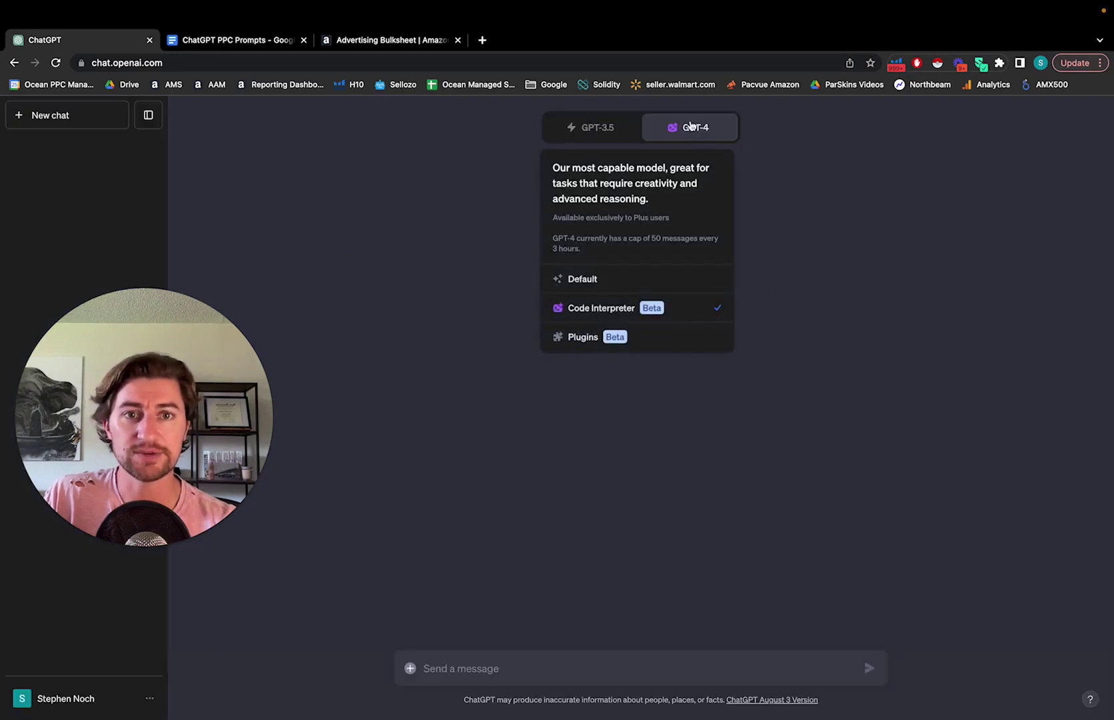
{"action": "left_click", "coordinate": [605, 316]}
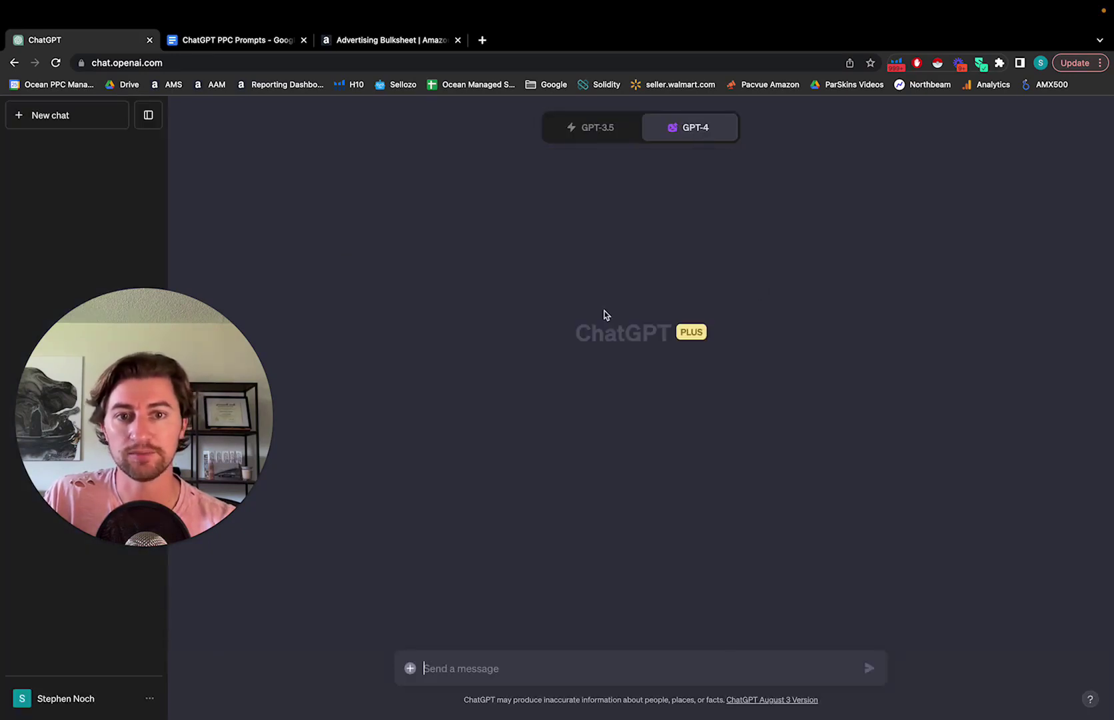
{"action": "left_click_drag", "start_coordinate": [158, 421], "coordinate": [157, 509]}
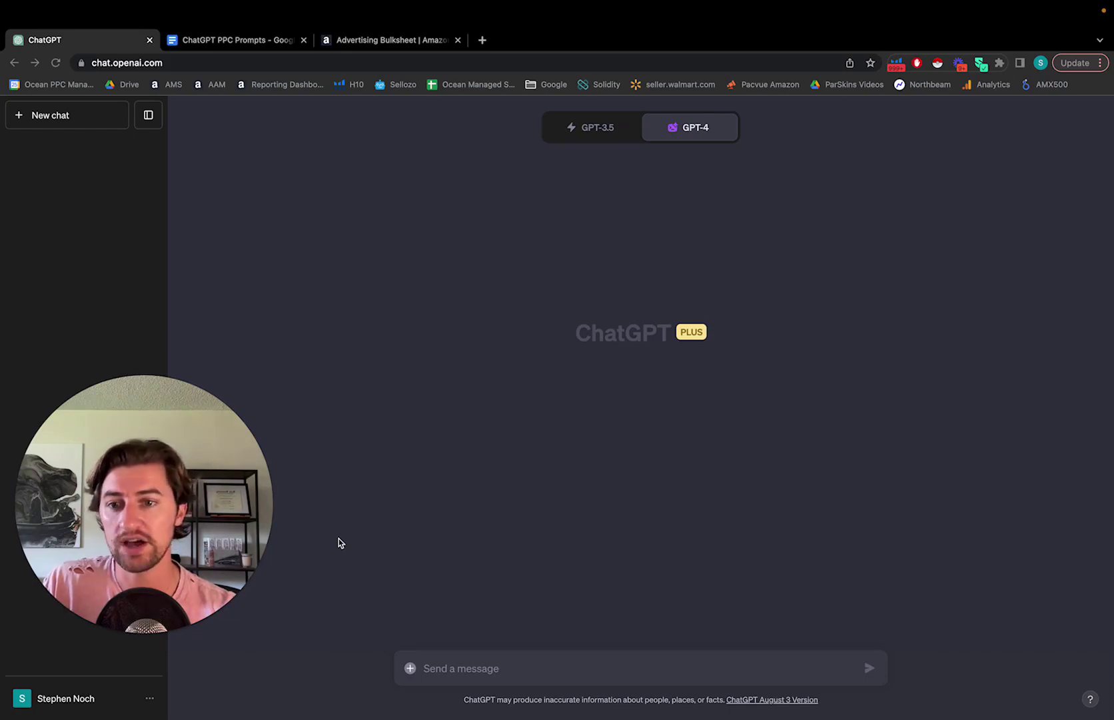
Step: In the Excel keyword workbook, review the twelve bulk-sheet headers and the empty data area
{"action": "key", "text": "ctrl+Left"}
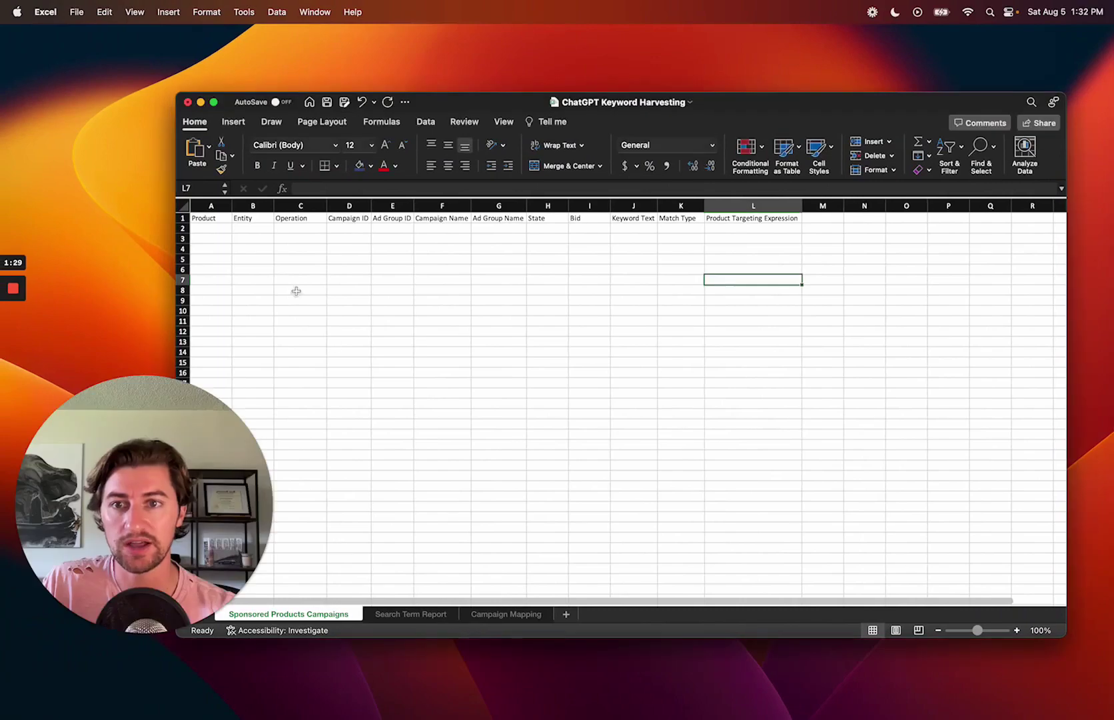
{"action": "left_click_drag", "start_coordinate": [214, 219], "coordinate": [782, 214]}
{"action": "left_click_drag", "start_coordinate": [212, 230], "coordinate": [732, 538]}
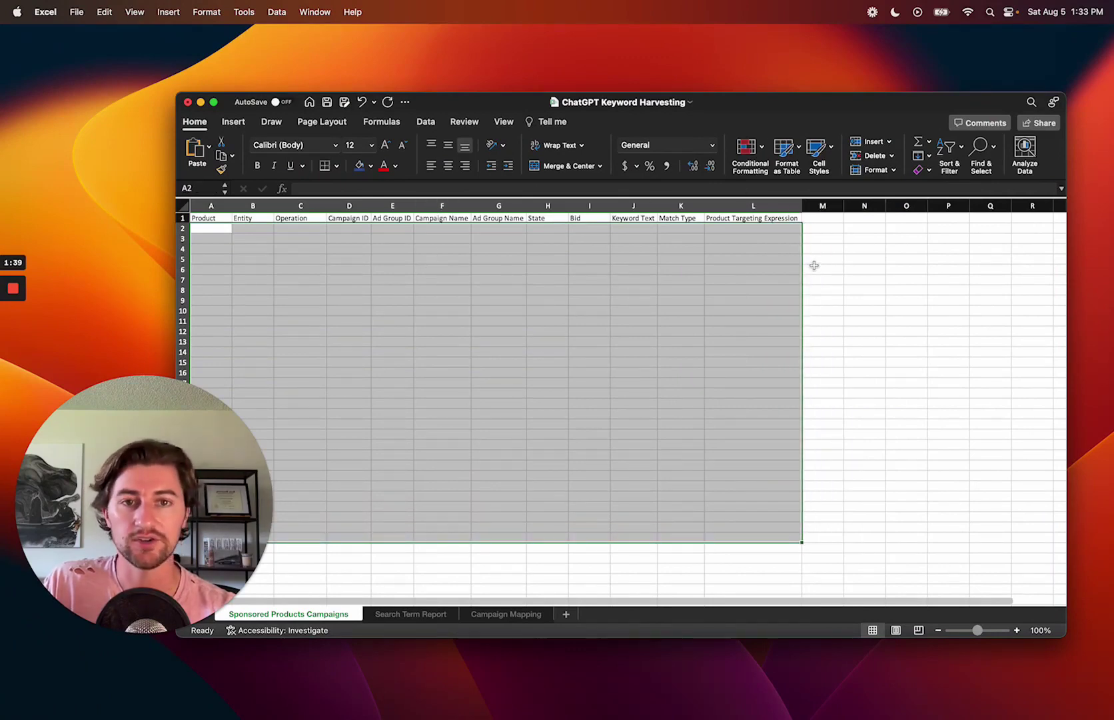
{"action": "left_click", "coordinate": [614, 288]}
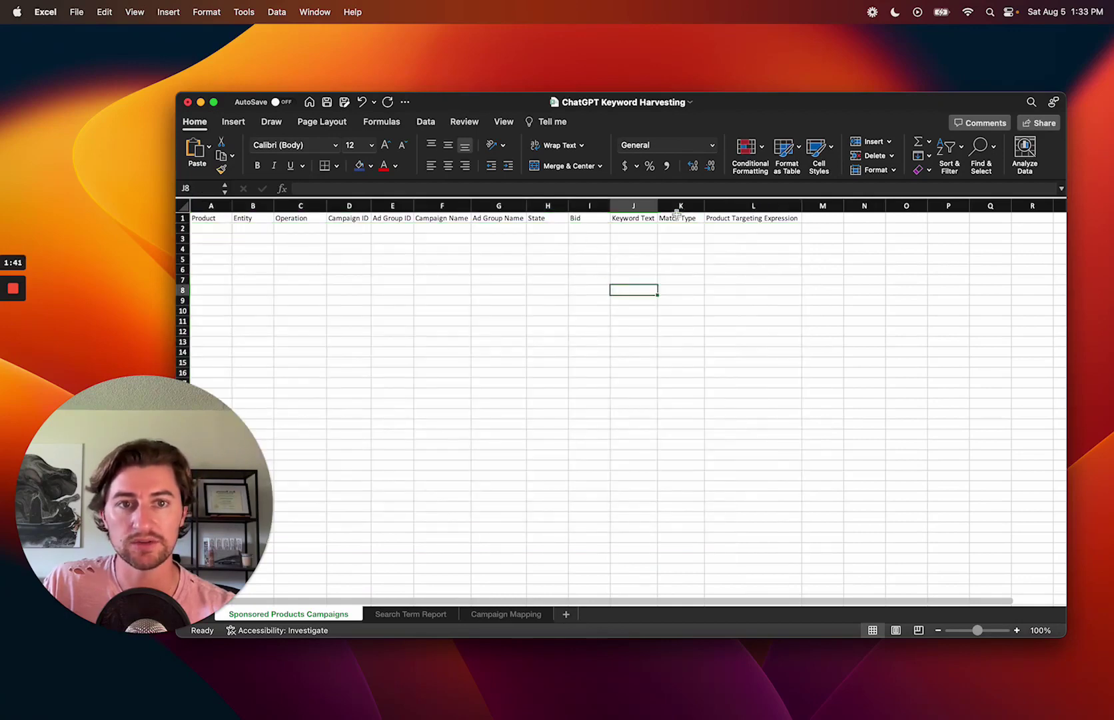
Step: Inspect the Keyword Text and Product Targeting Expression columns, then view the Search Term Report sheet
{"action": "left_click", "coordinate": [638, 207]}
{"action": "left_click", "coordinate": [753, 206]}
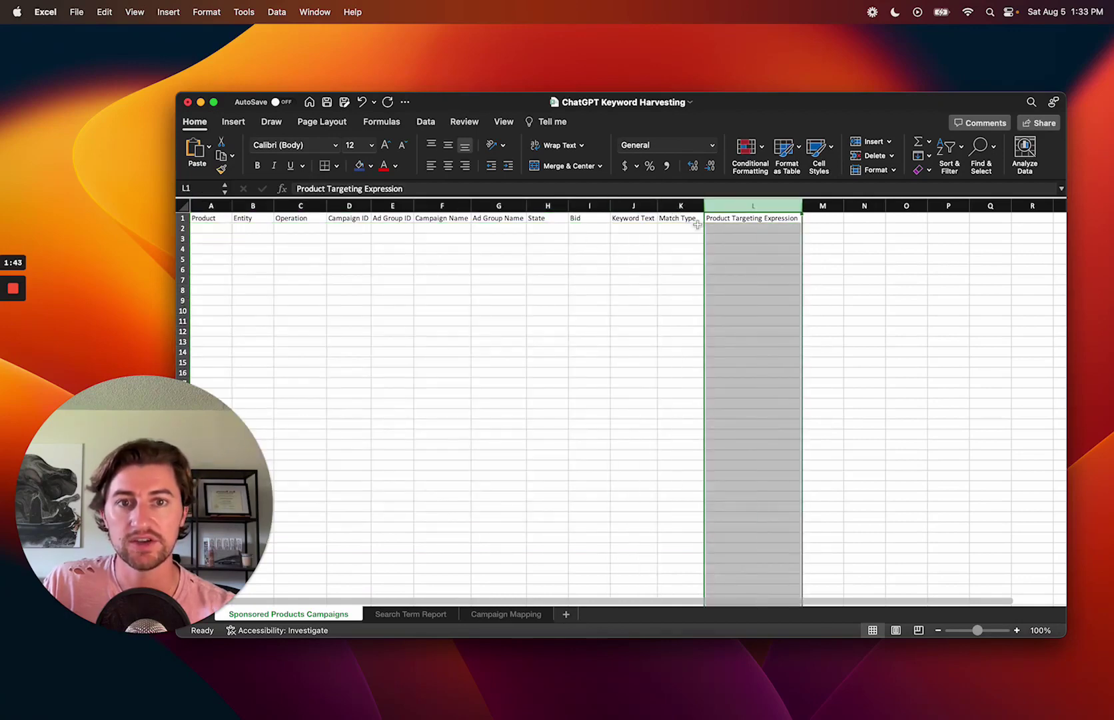
{"action": "left_click_drag", "start_coordinate": [206, 218], "coordinate": [809, 223]}
{"action": "left_click", "coordinate": [740, 278]}
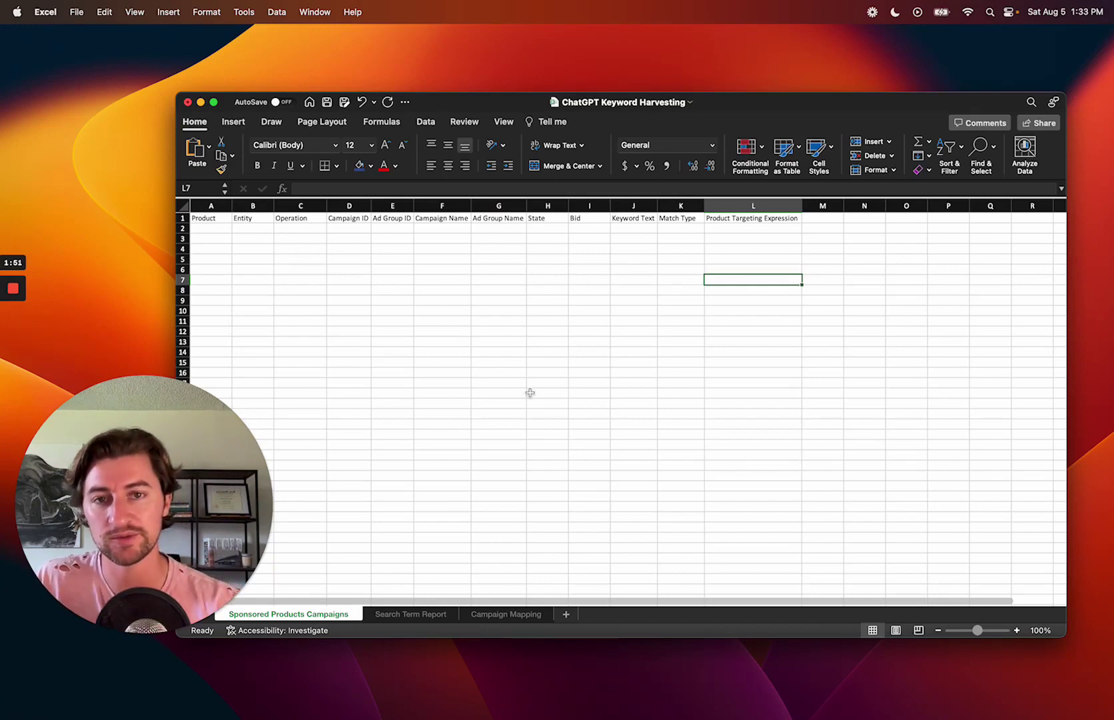
{"action": "left_click", "coordinate": [418, 617]}
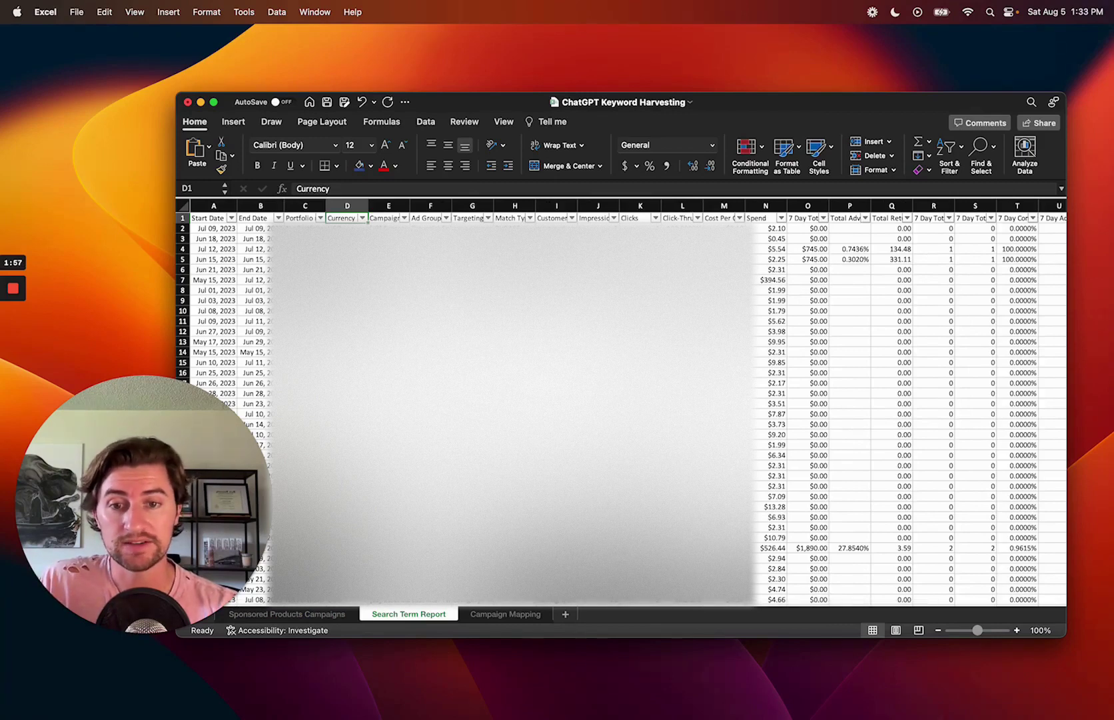
Step: On the Campaign Mapping sheet, review the Source and Destination campaign and ad group headers
{"action": "left_click", "coordinate": [501, 616]}
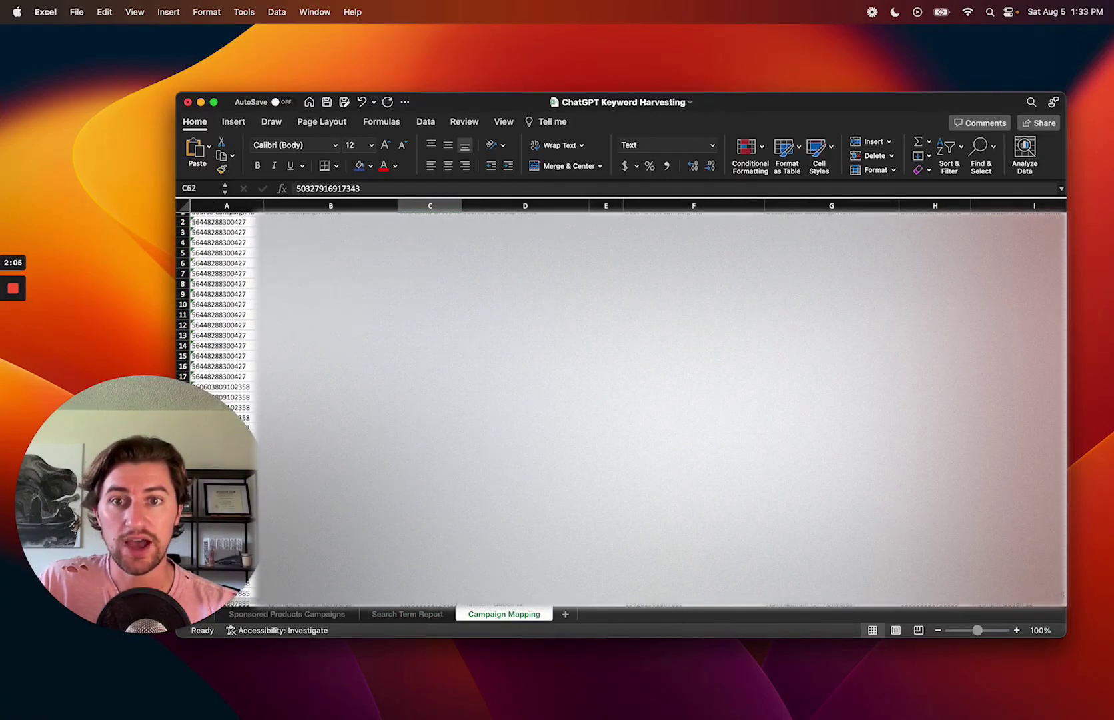
{"action": "key", "text": "ctrl+Up"}
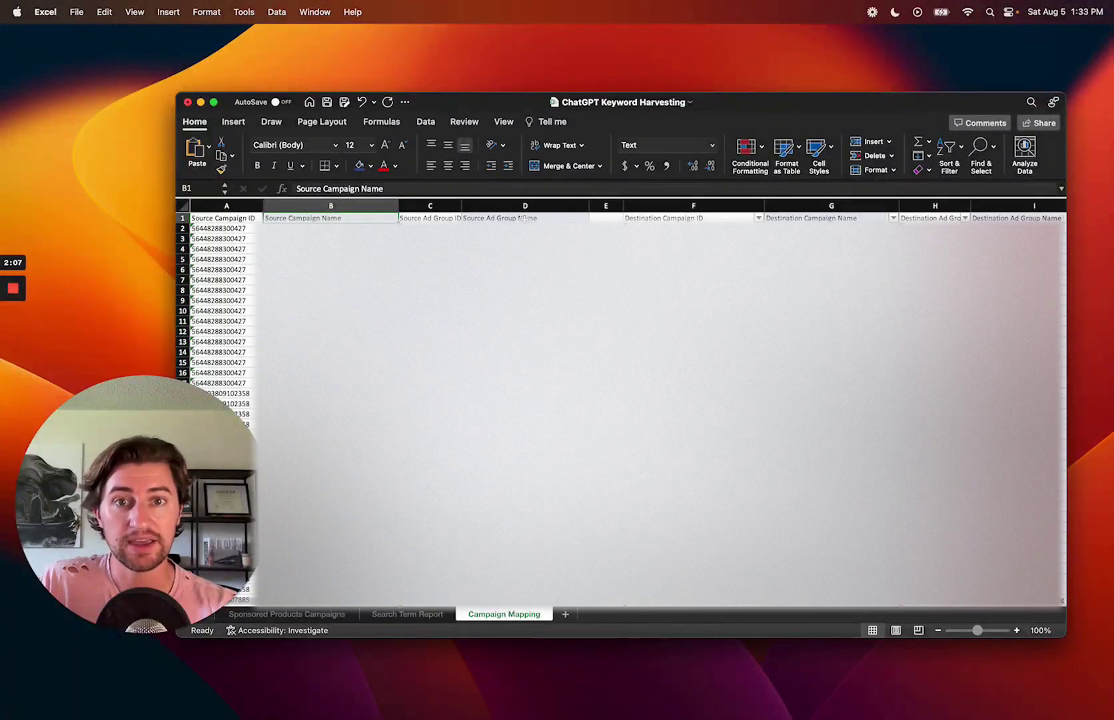
{"action": "left_click", "coordinate": [524, 218]}
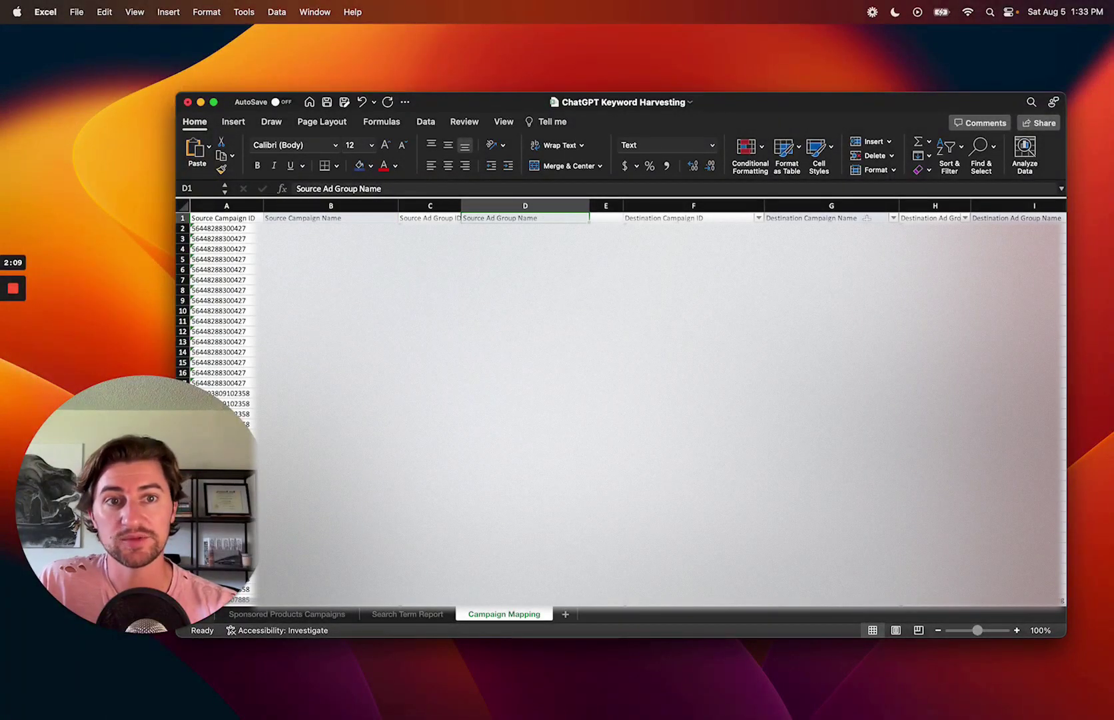
{"action": "left_click", "coordinate": [869, 218]}
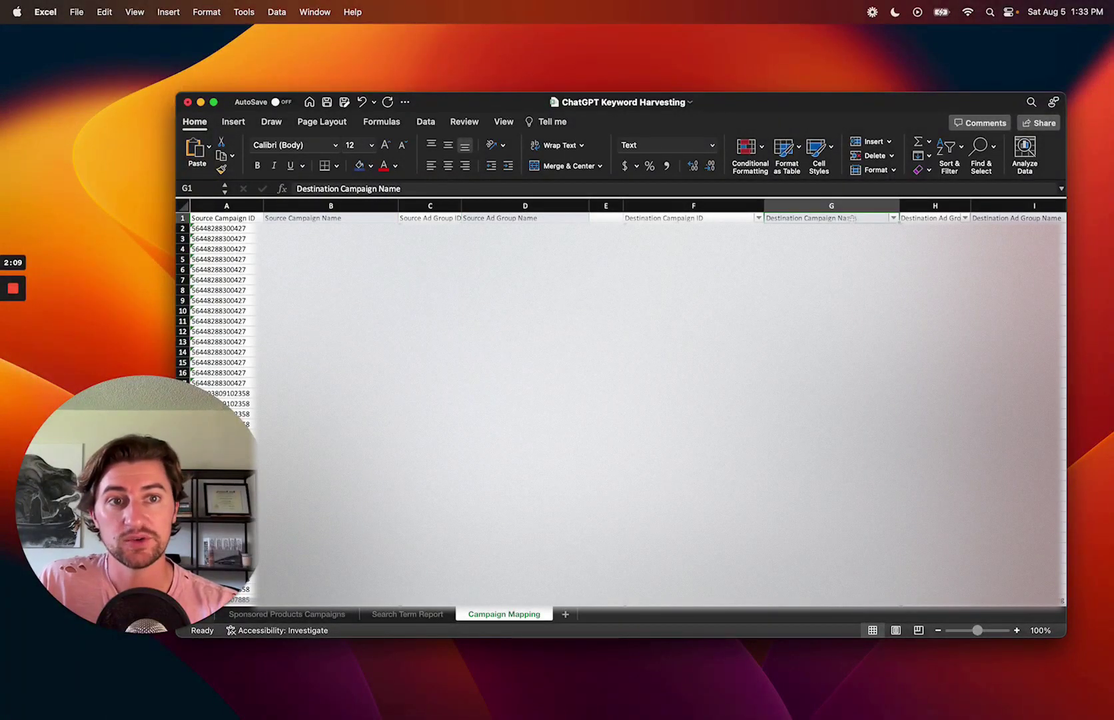
{"action": "left_click", "coordinate": [1020, 218]}
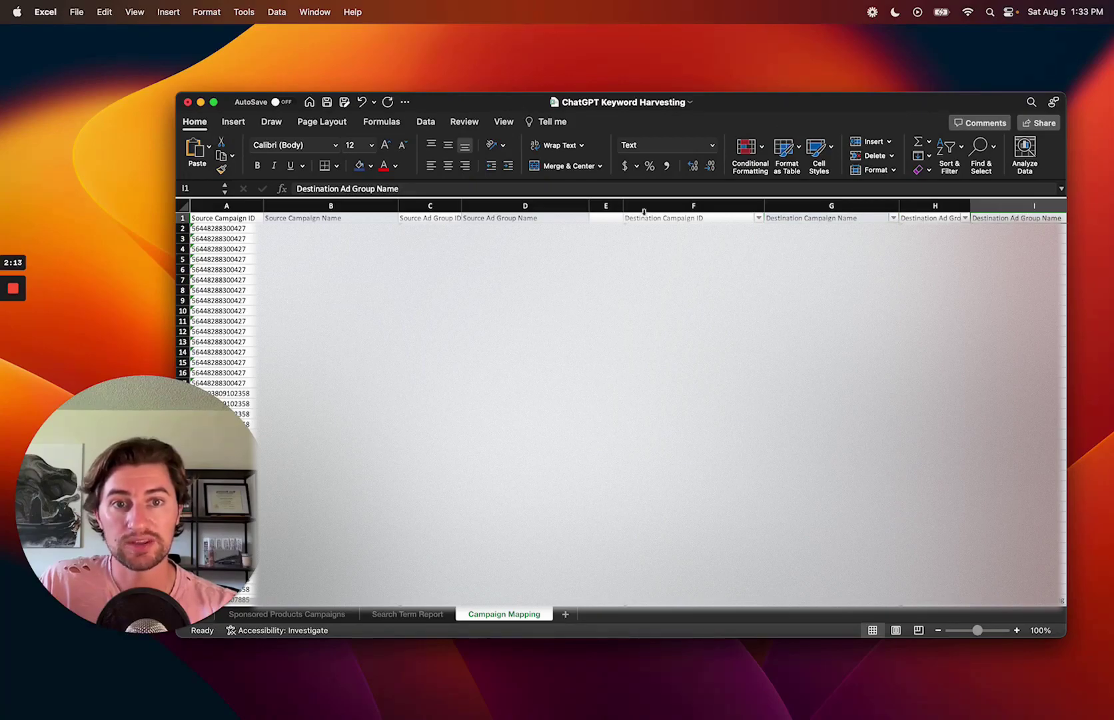
Step: Highlight the Destination Campaign ID, Ad Group ID and Source Ad Group Name columns, then return to Sponsored Products Campaigns
{"action": "left_click", "coordinate": [694, 205]}
{"action": "left_click", "coordinate": [951, 205]}
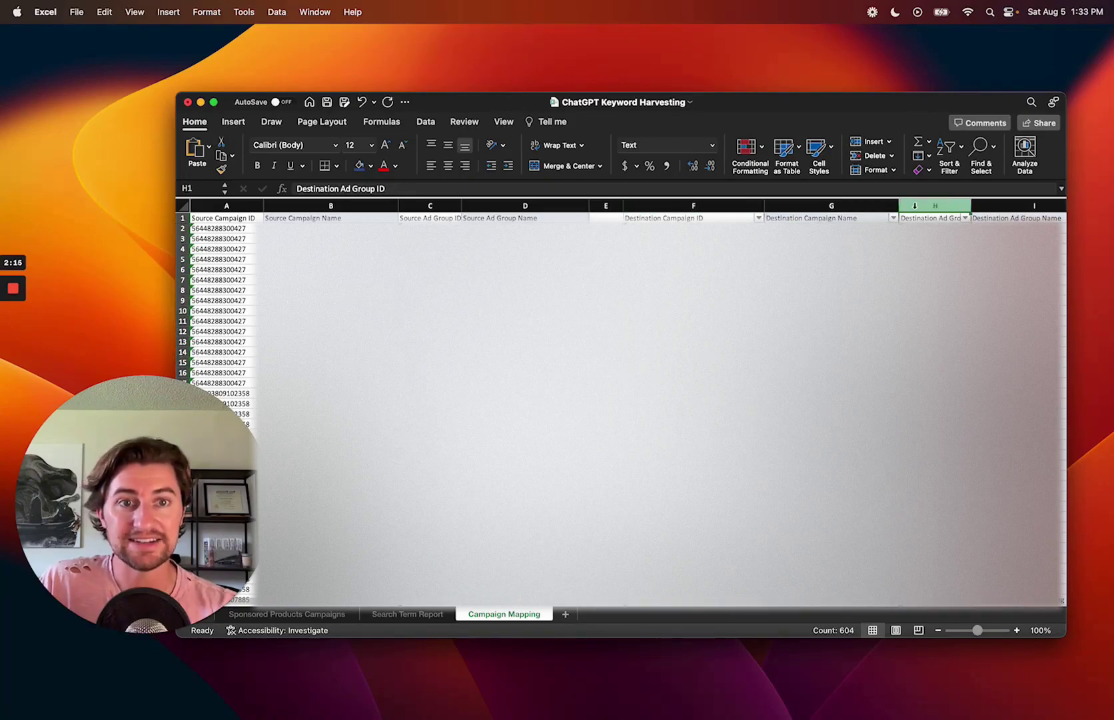
{"action": "left_click", "coordinate": [693, 205], "text": "super"}
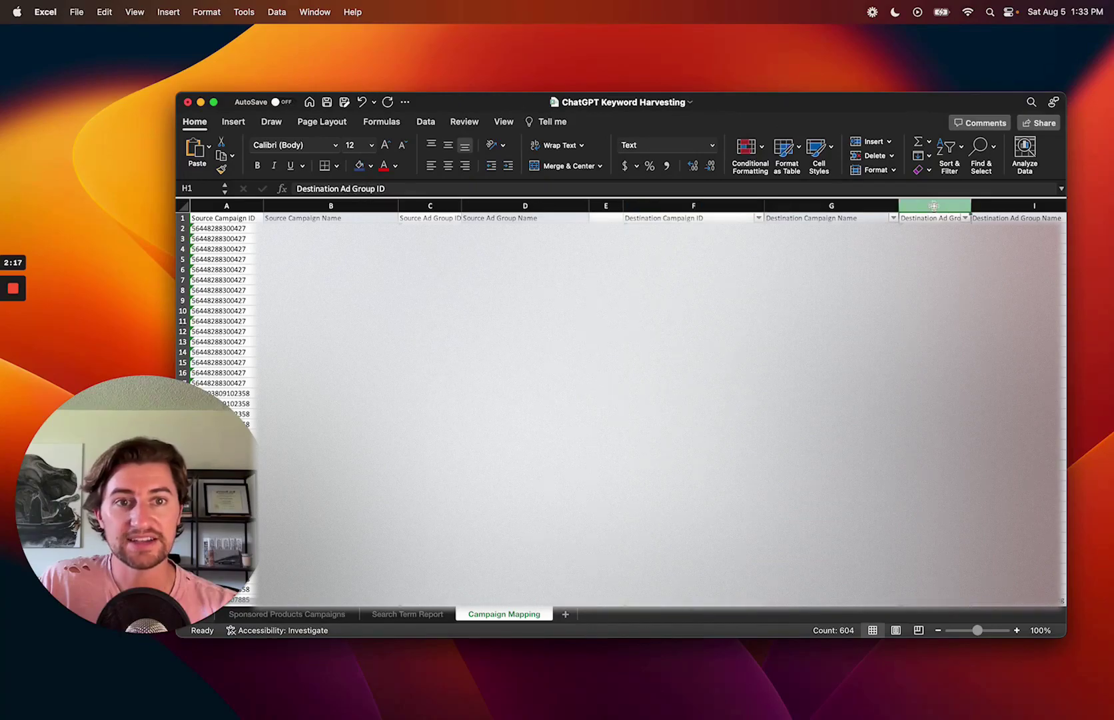
{"action": "left_click", "coordinate": [717, 204]}
{"action": "left_click_drag", "start_coordinate": [718, 204], "coordinate": [803, 207]}
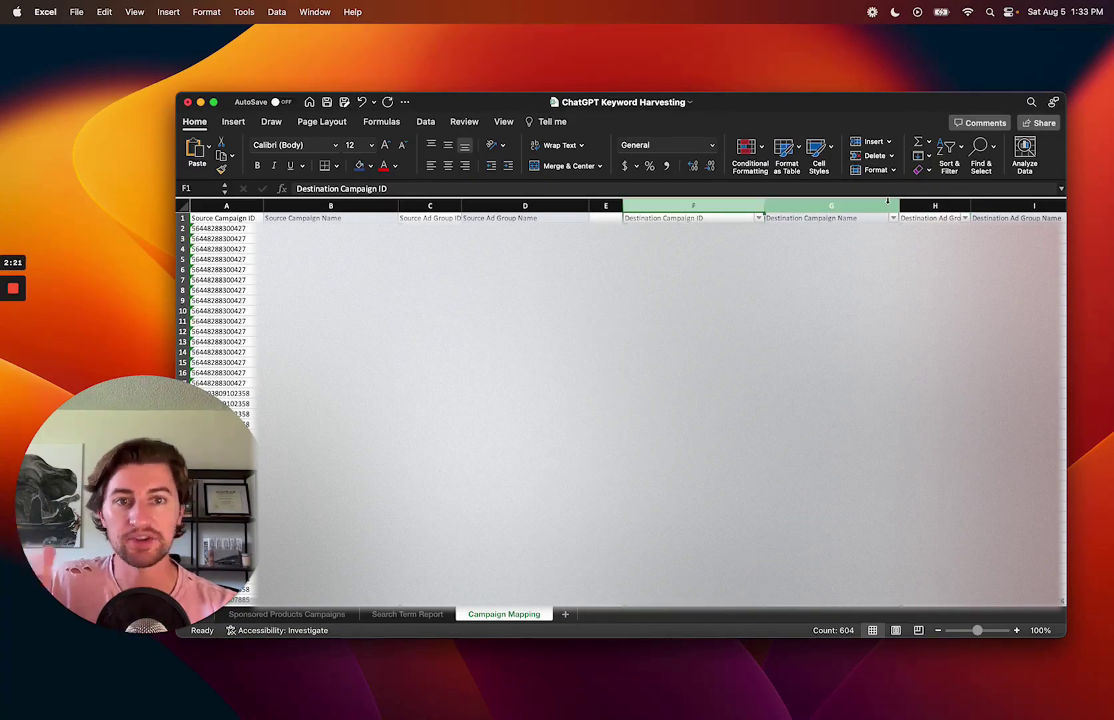
{"action": "left_click", "coordinate": [952, 203], "text": "super"}
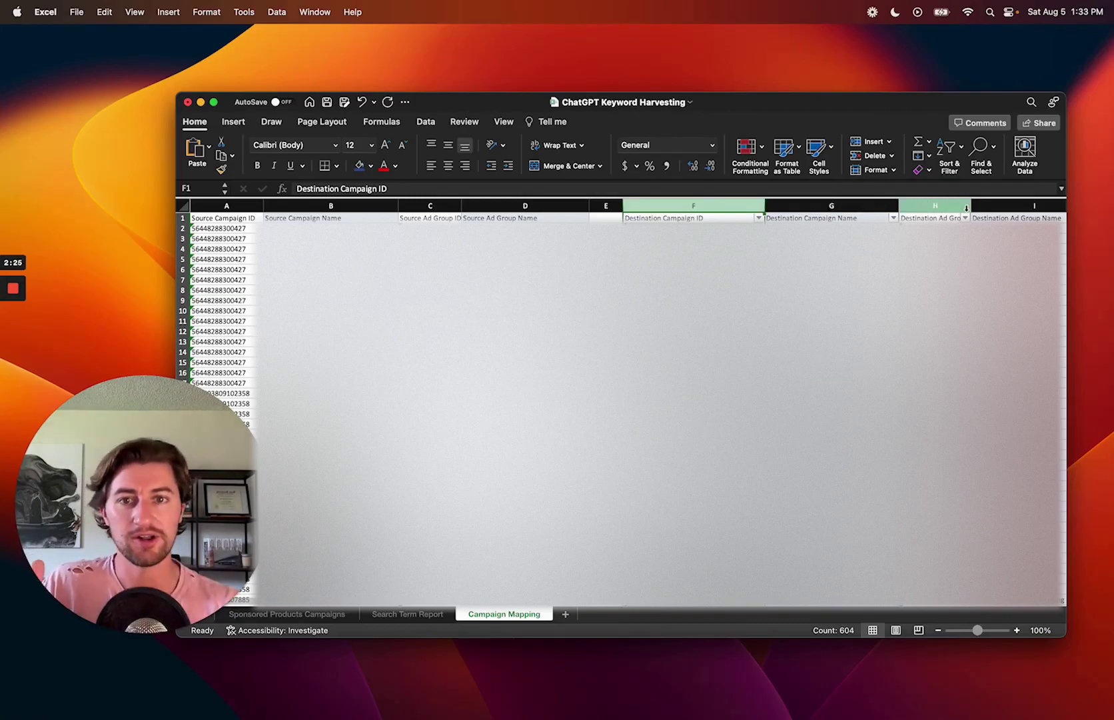
{"action": "left_click", "coordinate": [933, 207], "text": "super"}
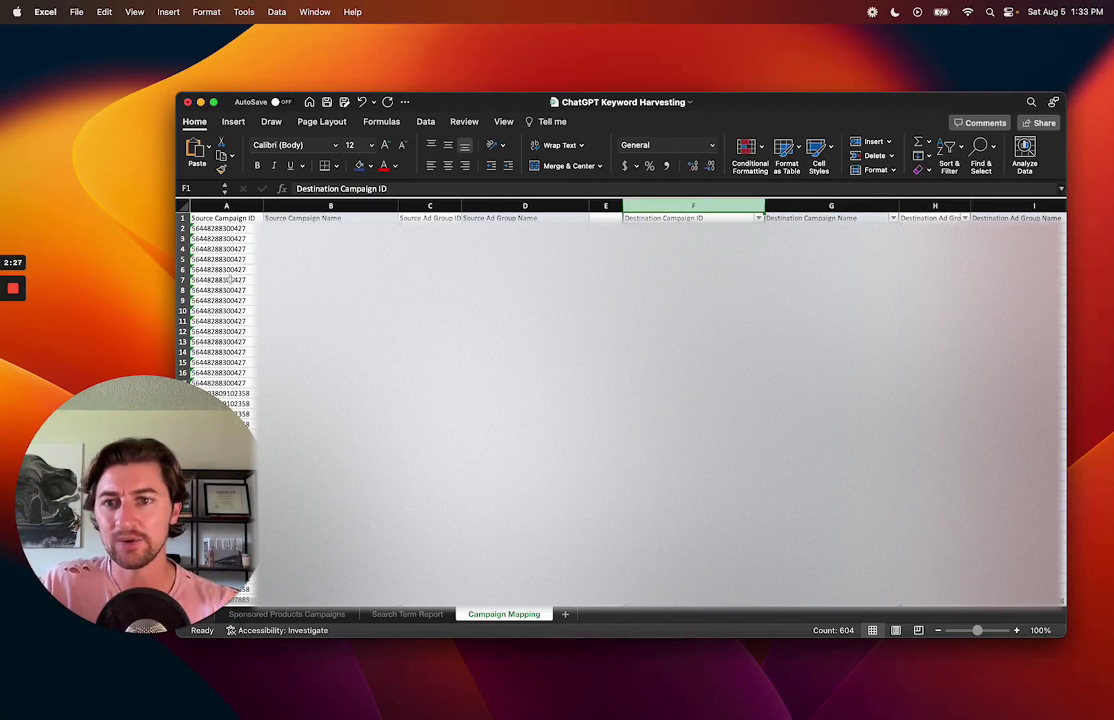
{"action": "left_click", "coordinate": [429, 208], "text": "super"}
{"action": "left_click", "coordinate": [457, 210], "text": "super"}
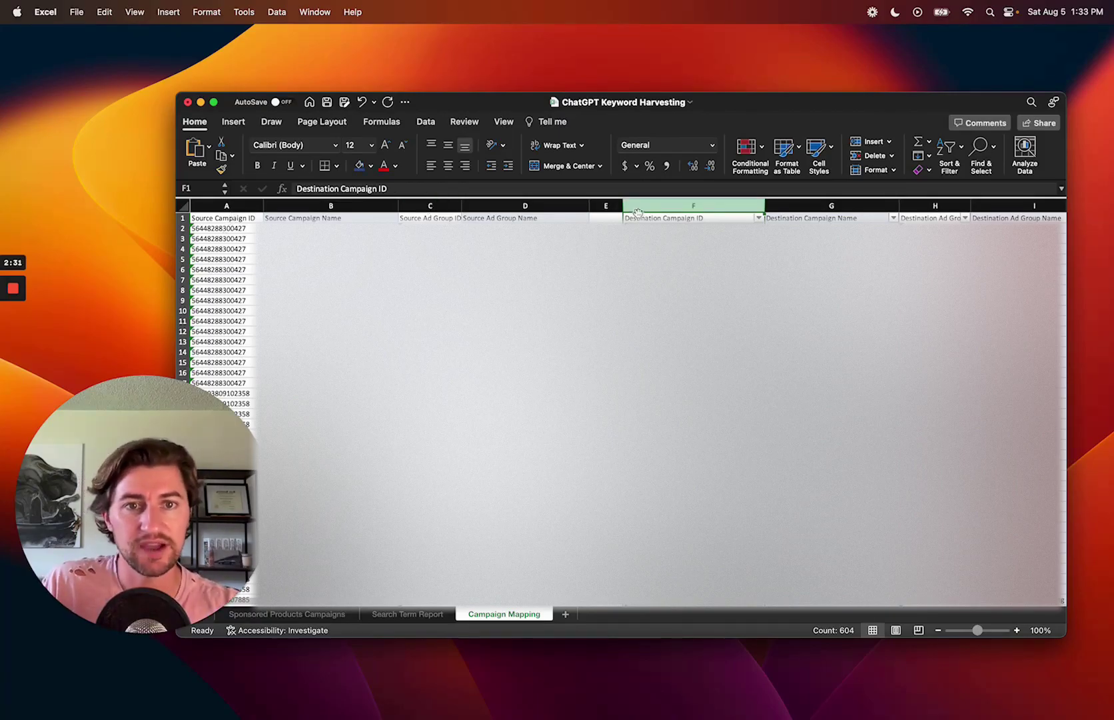
{"action": "left_click", "coordinate": [530, 206], "text": "super"}
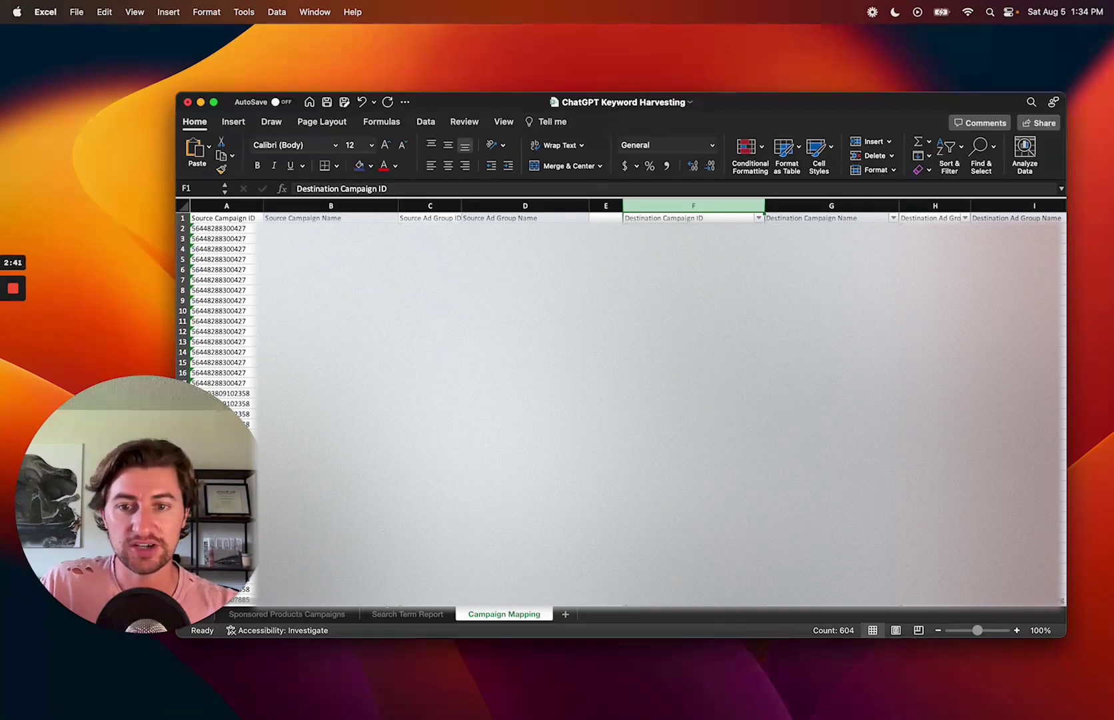
{"action": "left_click", "coordinate": [331, 613]}
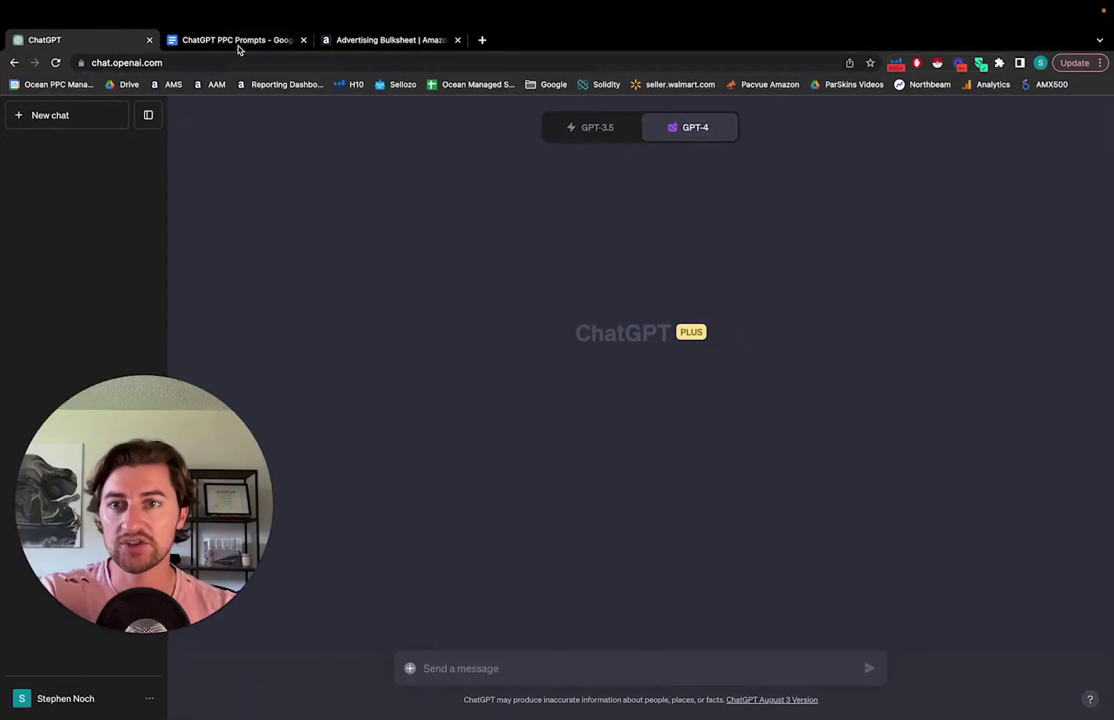
{"action": "left_click", "coordinate": [239, 43]}
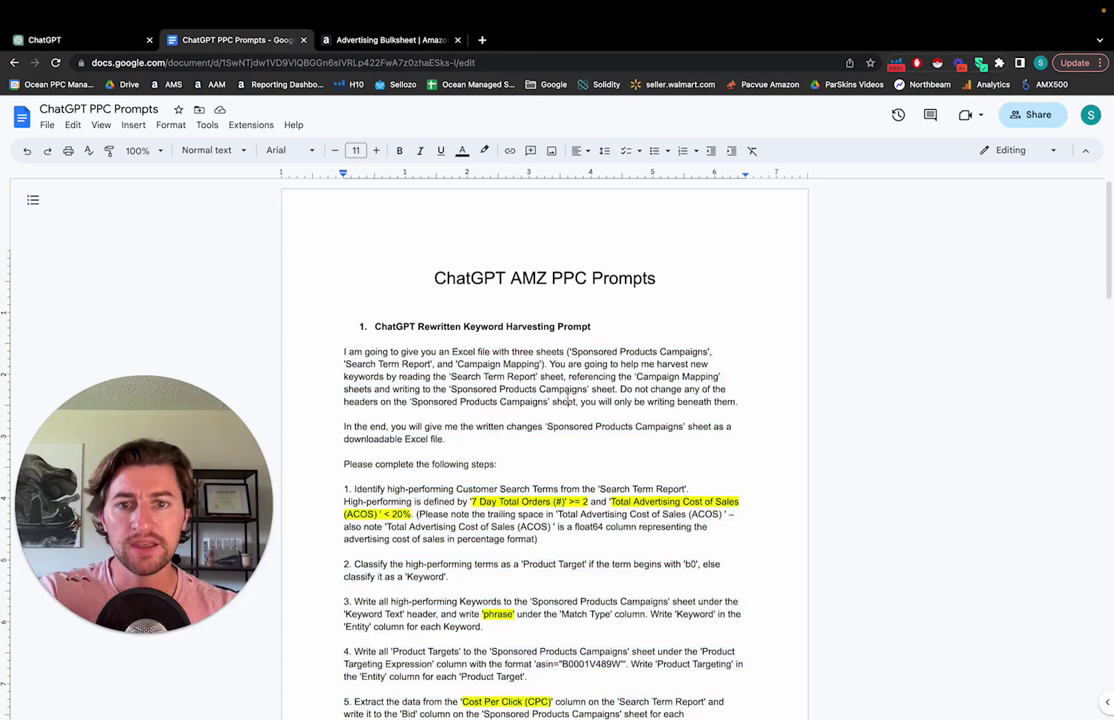
{"action": "scroll", "coordinate": [567, 398], "scroll_direction": "down", "scroll_amount": 4}
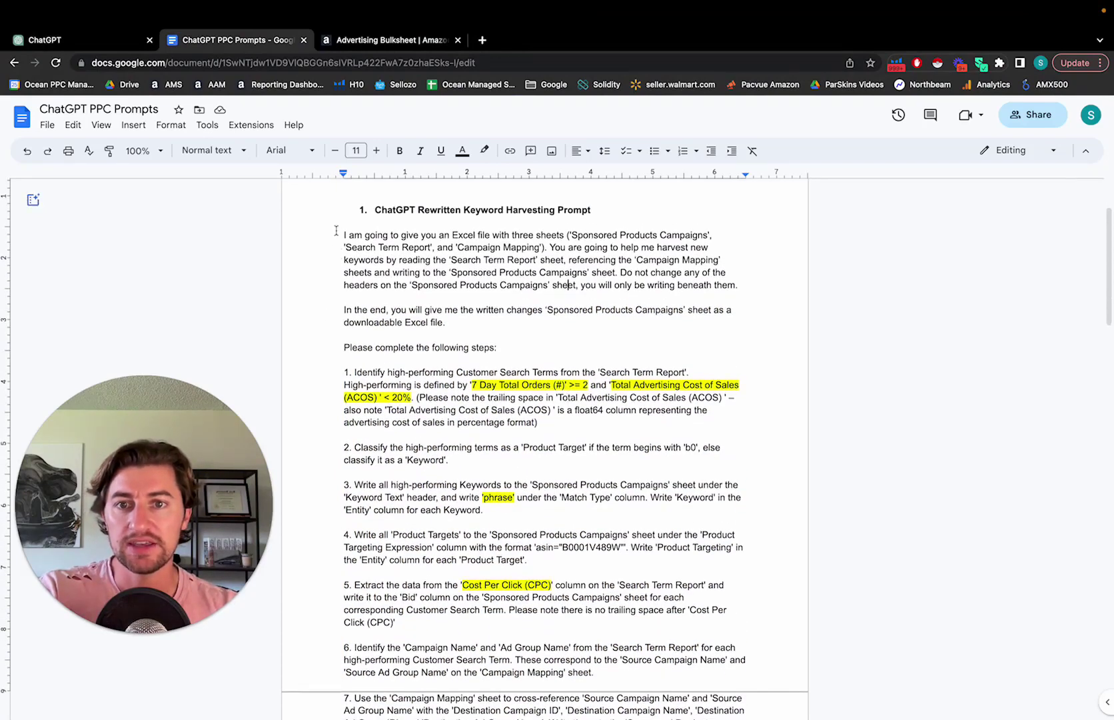
{"action": "left_click_drag", "start_coordinate": [336, 230], "coordinate": [715, 325]}
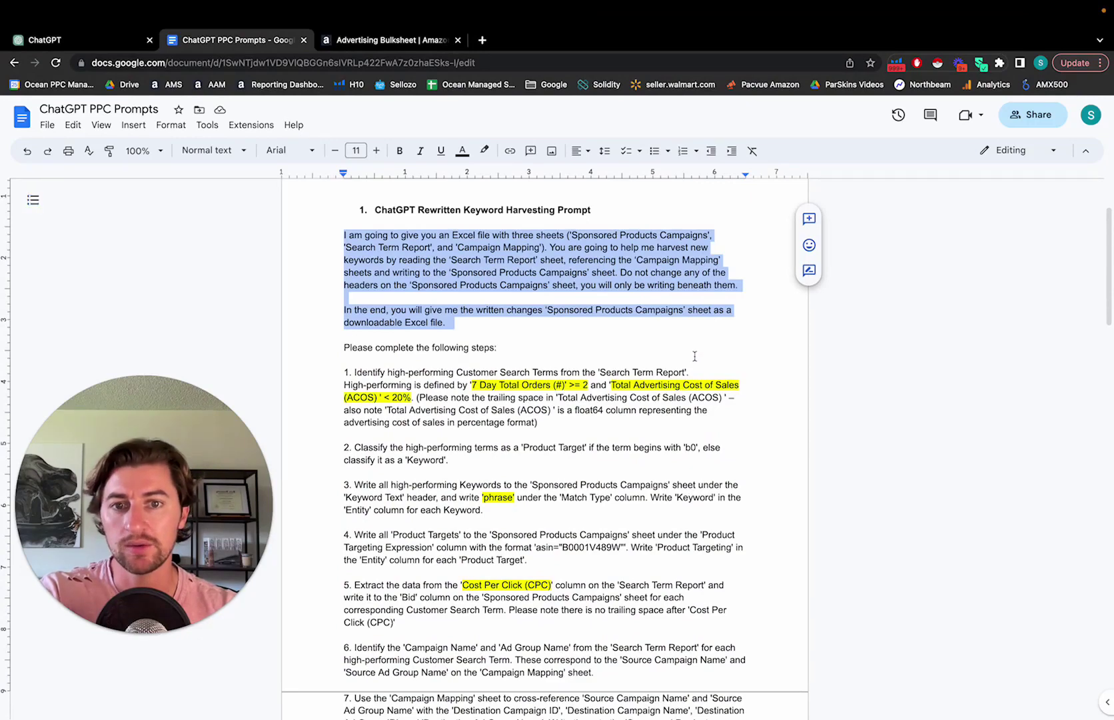
{"action": "scroll", "coordinate": [695, 356], "scroll_direction": "down", "scroll_amount": 1}
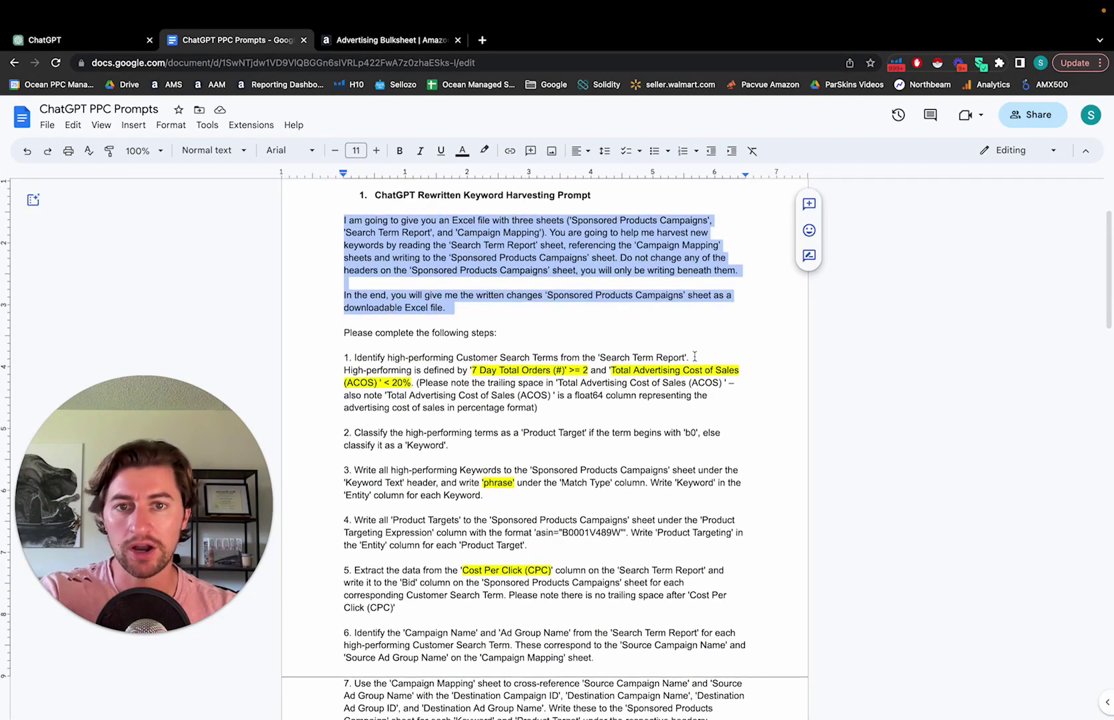
{"action": "scroll", "coordinate": [695, 356], "scroll_direction": "down", "scroll_amount": 5}
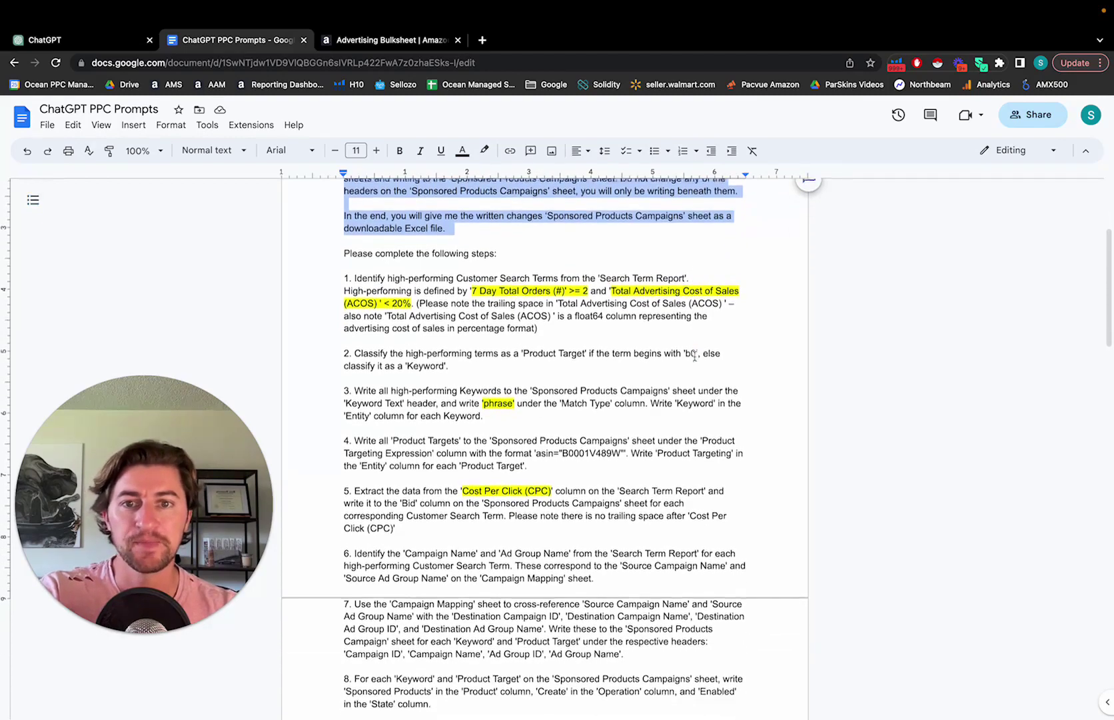
{"action": "scroll", "coordinate": [695, 356], "scroll_direction": "down", "scroll_amount": 1}
{"action": "left_click", "coordinate": [352, 255]}
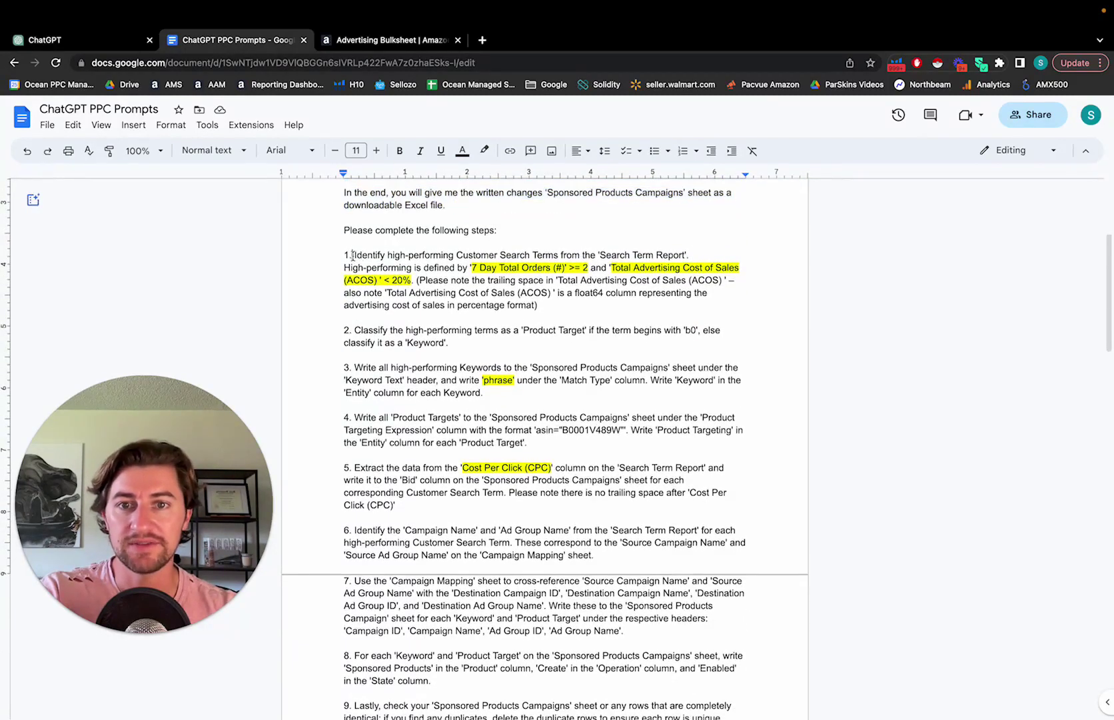
{"action": "left_click_drag", "start_coordinate": [352, 255], "coordinate": [572, 255]}
{"action": "left_click", "coordinate": [585, 293]}
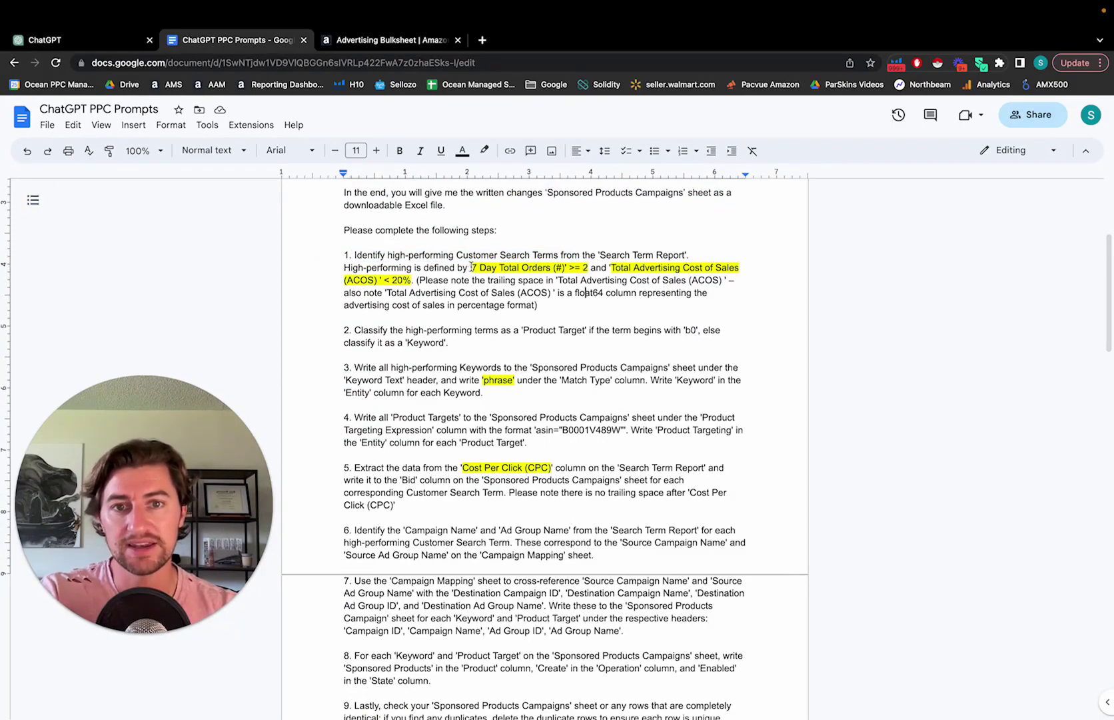
{"action": "left_click_drag", "start_coordinate": [471, 266], "coordinate": [586, 267]}
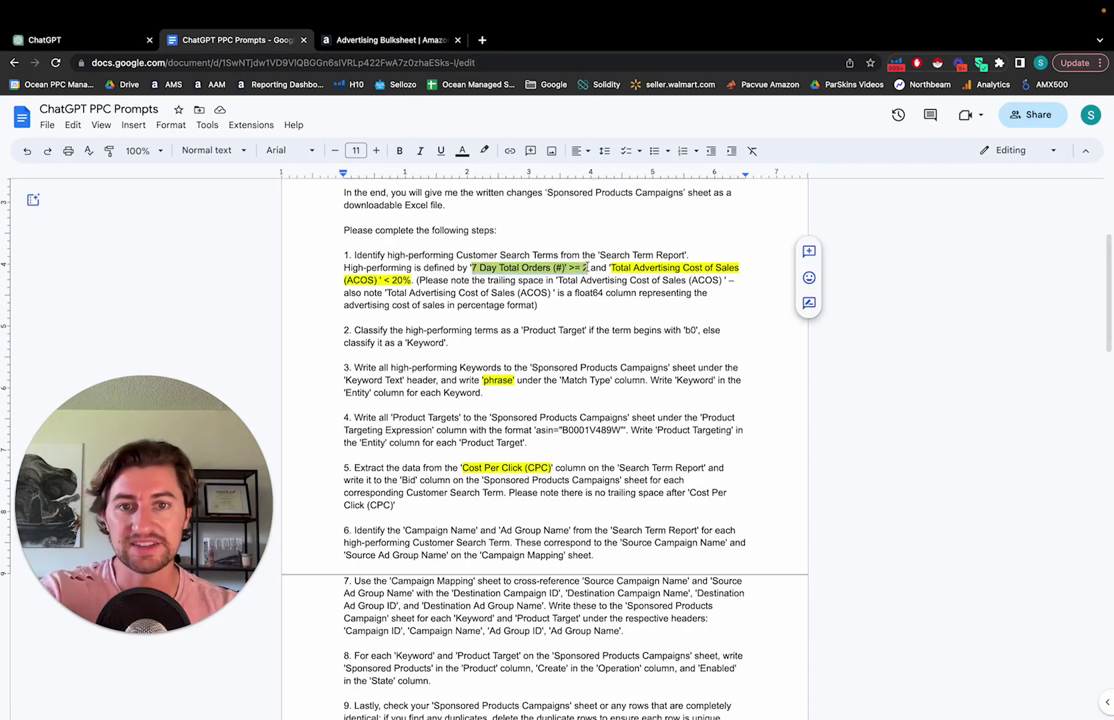
{"action": "left_click", "coordinate": [595, 303]}
{"action": "left_click_drag", "start_coordinate": [392, 280], "coordinate": [411, 280]}
{"action": "left_click", "coordinate": [599, 314]}
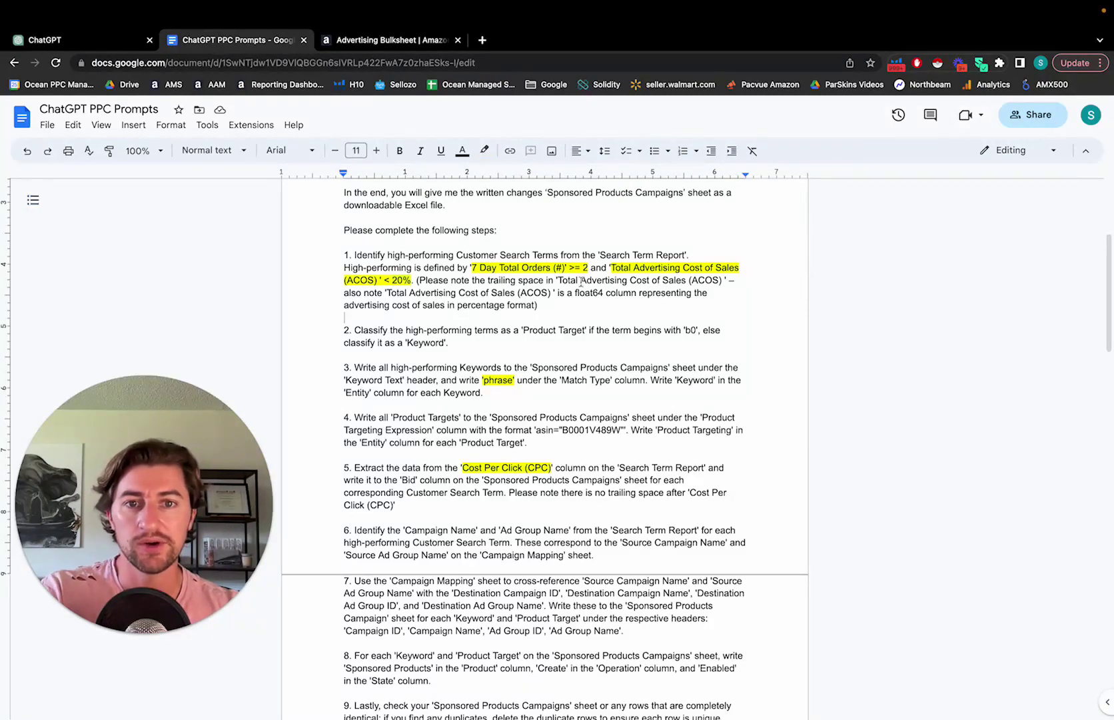
{"action": "left_click", "coordinate": [498, 367]}
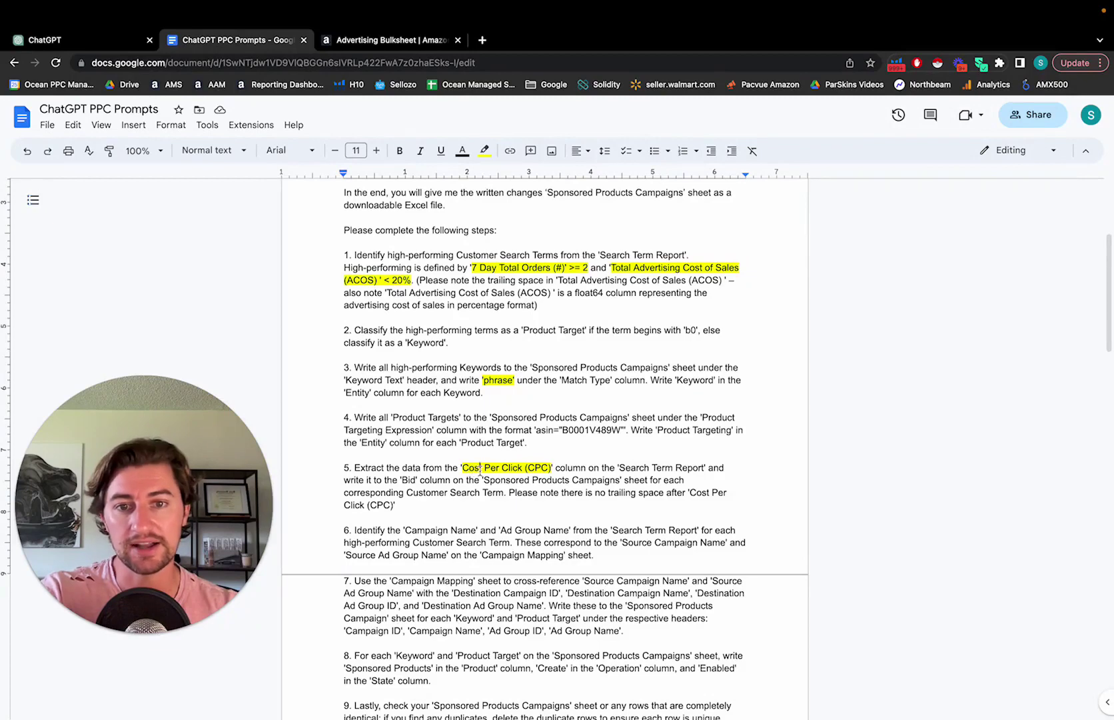
{"action": "scroll", "coordinate": [531, 388], "scroll_direction": "up", "scroll_amount": 1}
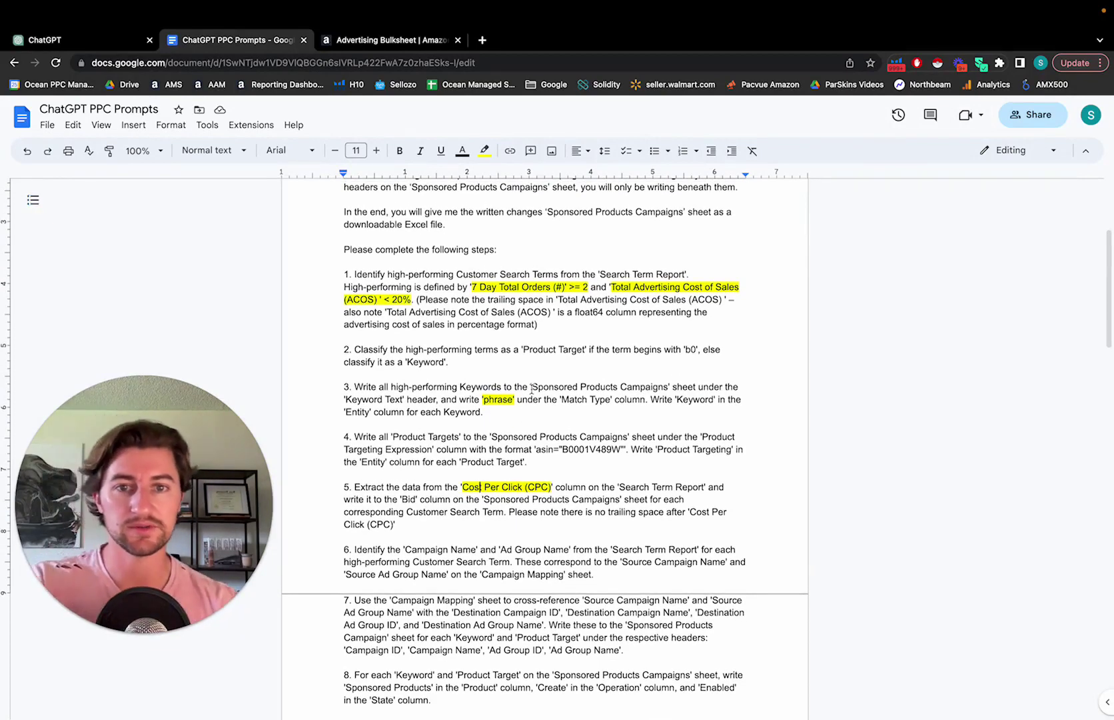
{"action": "scroll", "coordinate": [601, 351], "scroll_direction": "down", "scroll_amount": 5}
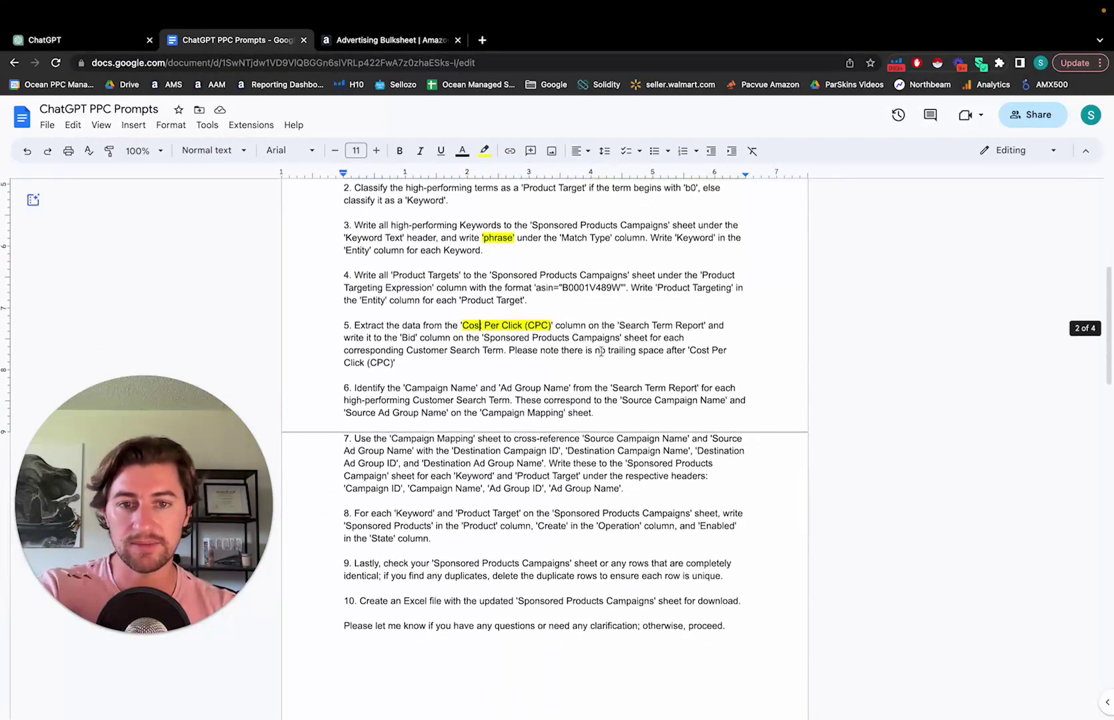
{"action": "scroll", "coordinate": [601, 351], "scroll_direction": "up", "scroll_amount": 5}
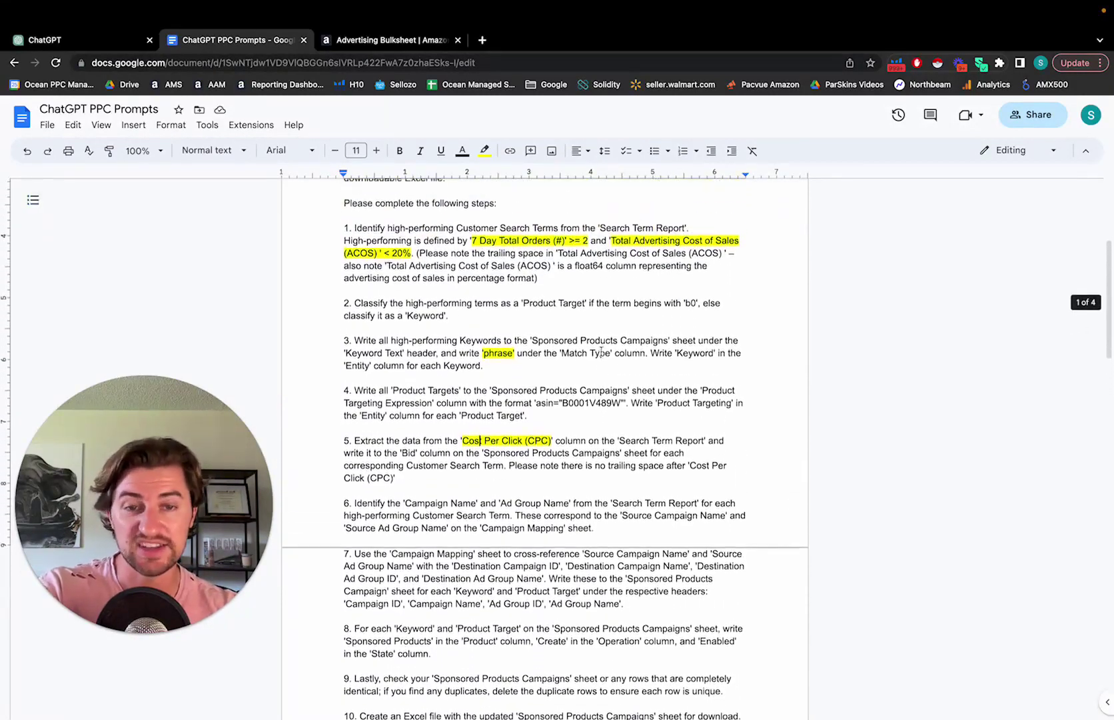
{"action": "left_click", "coordinate": [585, 276]}
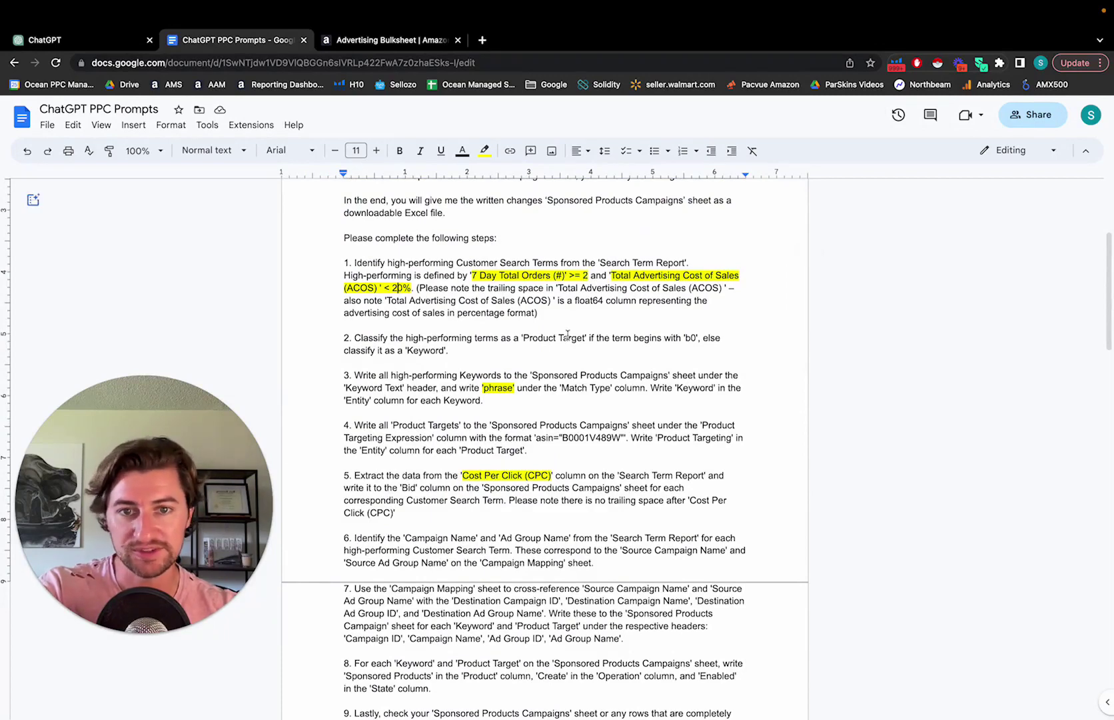
{"action": "scroll", "coordinate": [506, 310], "scroll_direction": "up", "scroll_amount": 1}
{"action": "left_click", "coordinate": [417, 292]}
{"action": "type", "text": "("}
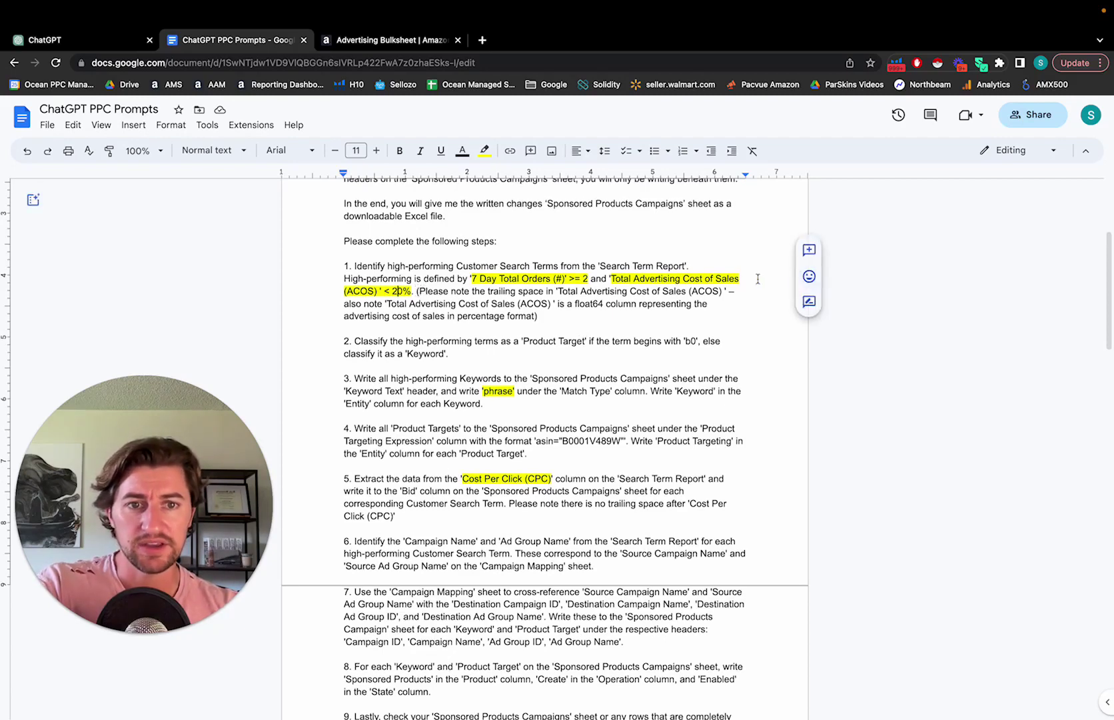
{"action": "left_click_drag", "start_coordinate": [560, 292], "coordinate": [724, 295]}
{"action": "left_click", "coordinate": [720, 293]}
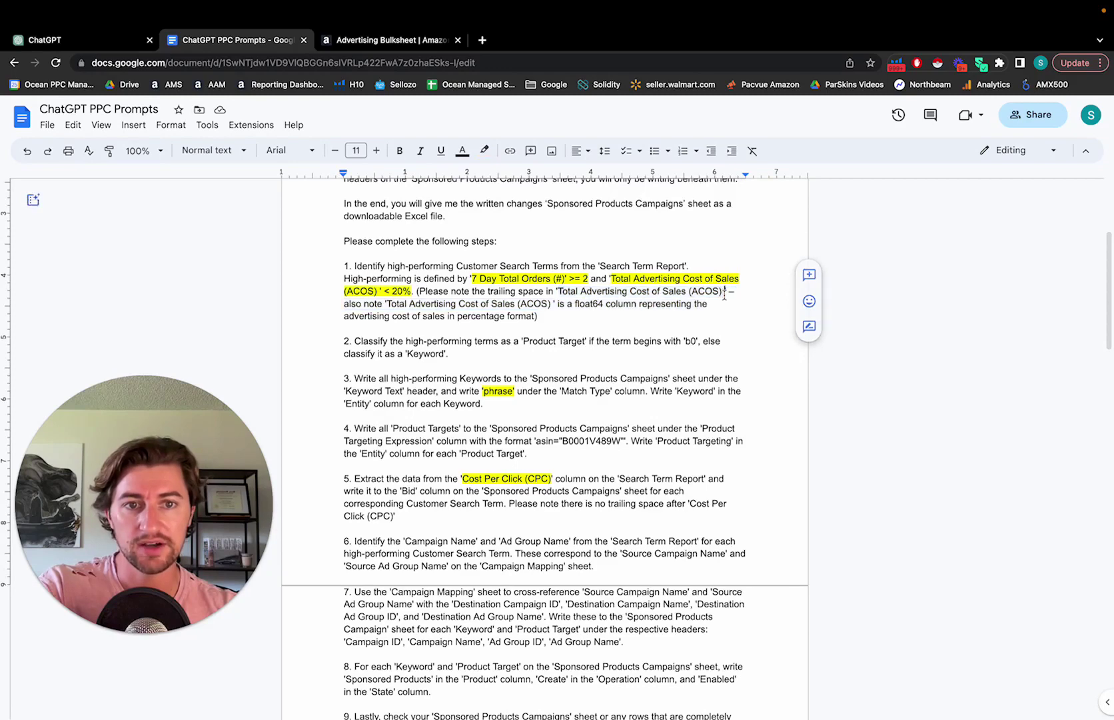
{"action": "type", "text": ")"}
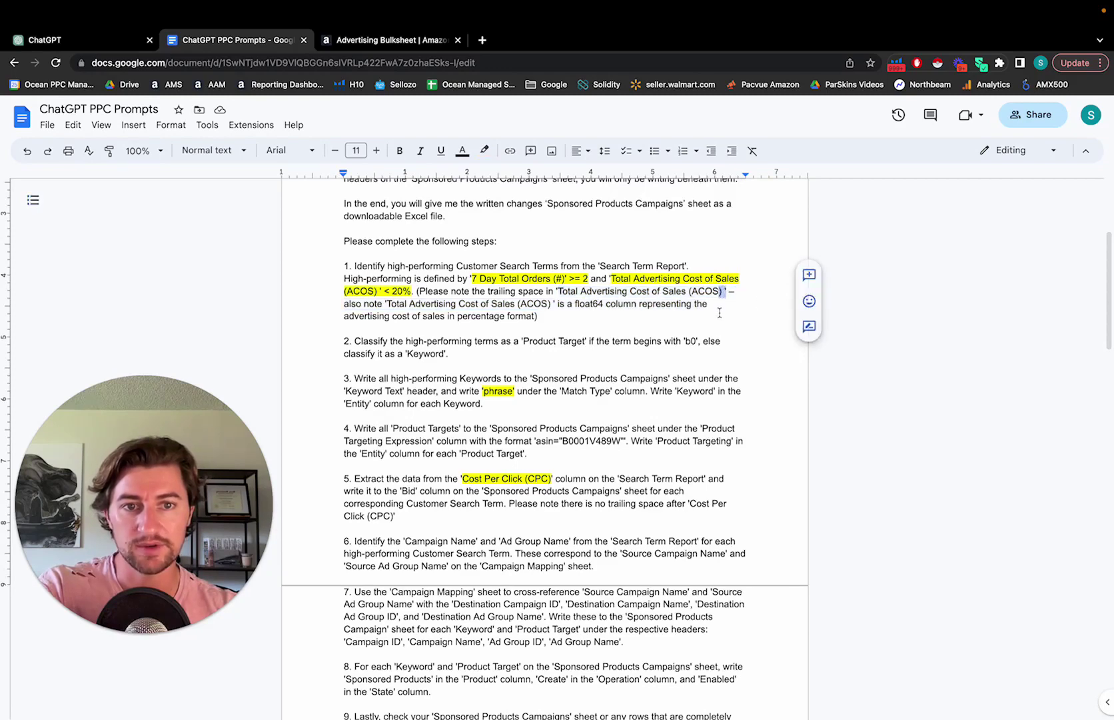
{"action": "key", "text": "Down"}
{"action": "key", "text": "Down"}
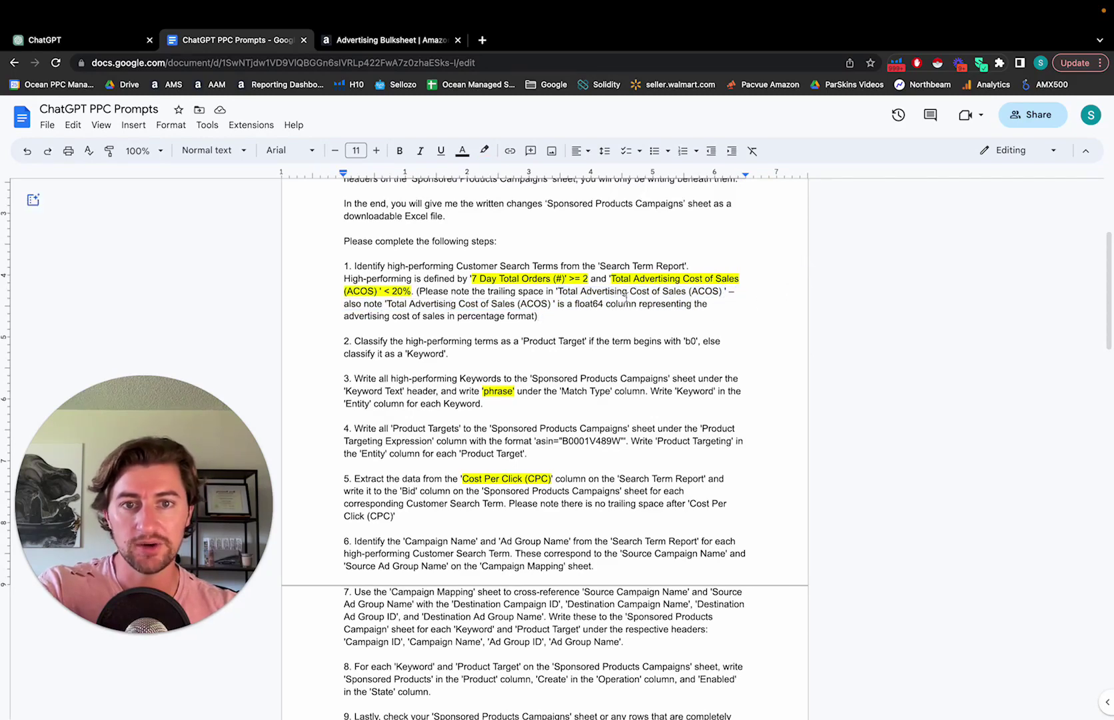
{"action": "left_click_drag", "start_coordinate": [491, 292], "coordinate": [536, 316]}
{"action": "left_click", "coordinate": [606, 322]}
{"action": "left_click", "coordinate": [580, 316]}
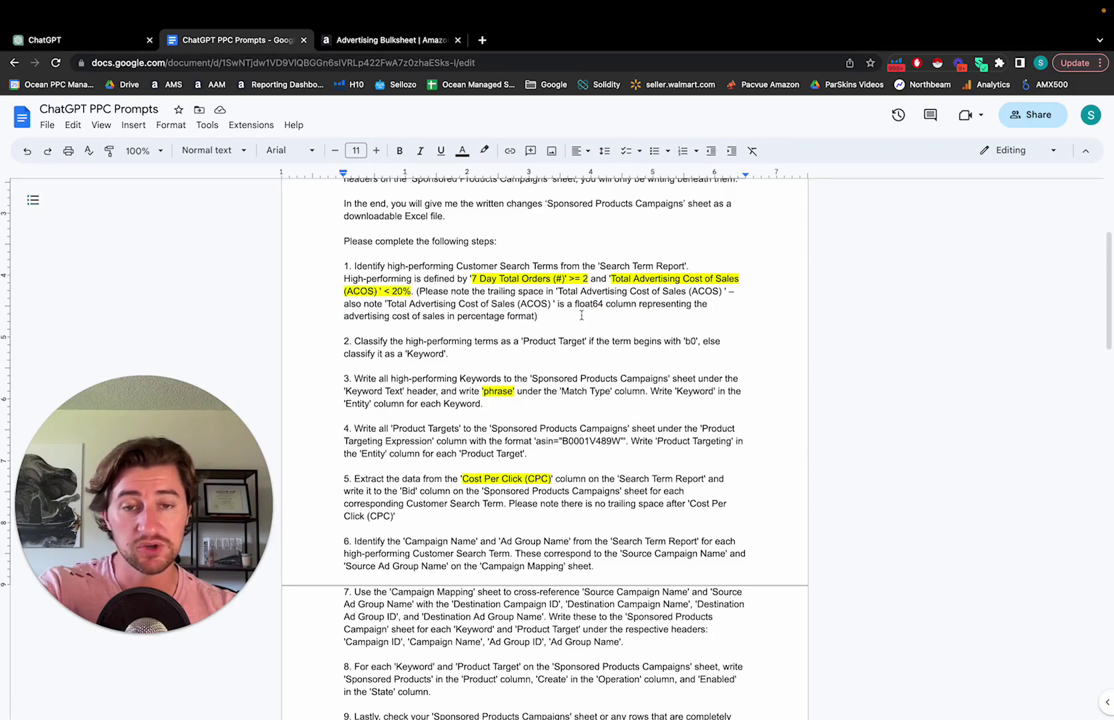
{"action": "left_click_drag", "start_coordinate": [563, 315], "coordinate": [416, 291]}
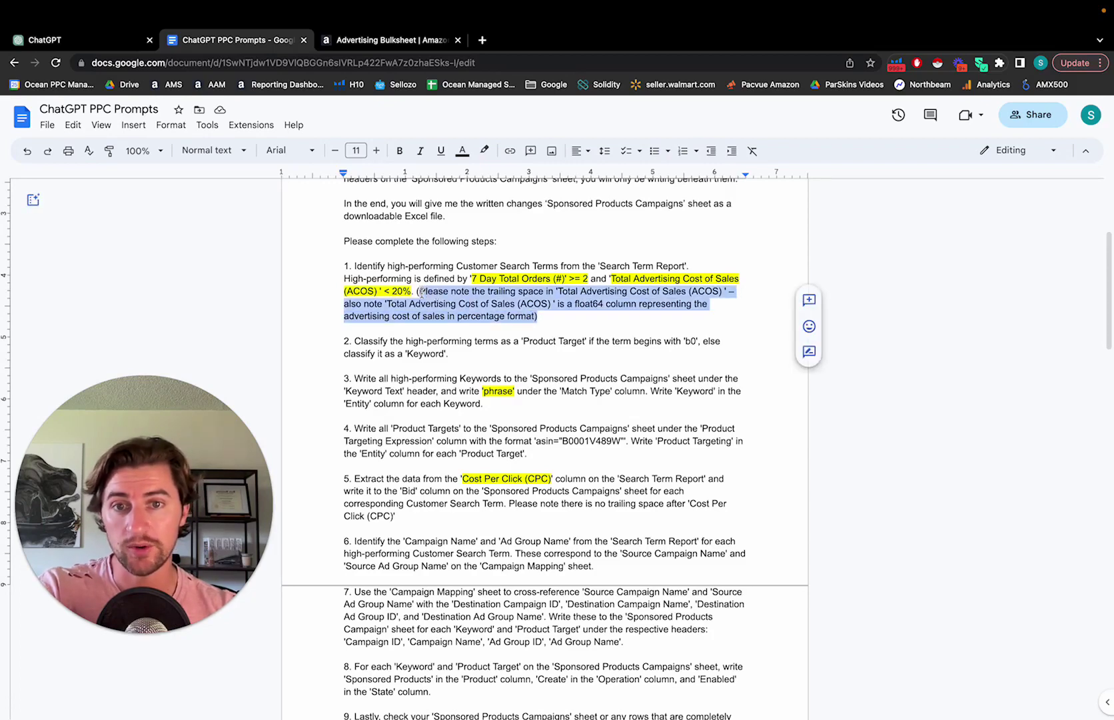
{"action": "left_click", "coordinate": [615, 340]}
{"action": "scroll", "coordinate": [615, 340], "scroll_direction": "down", "scroll_amount": 3}
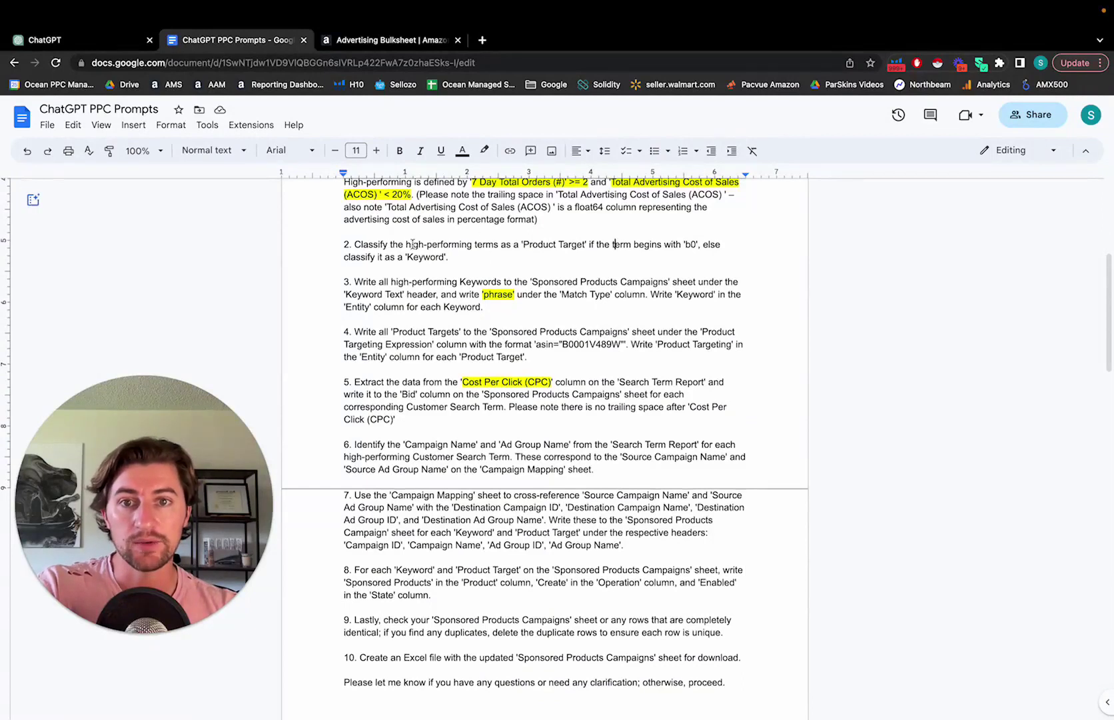
{"action": "left_click_drag", "start_coordinate": [409, 244], "coordinate": [690, 244]}
{"action": "left_click", "coordinate": [681, 244]}
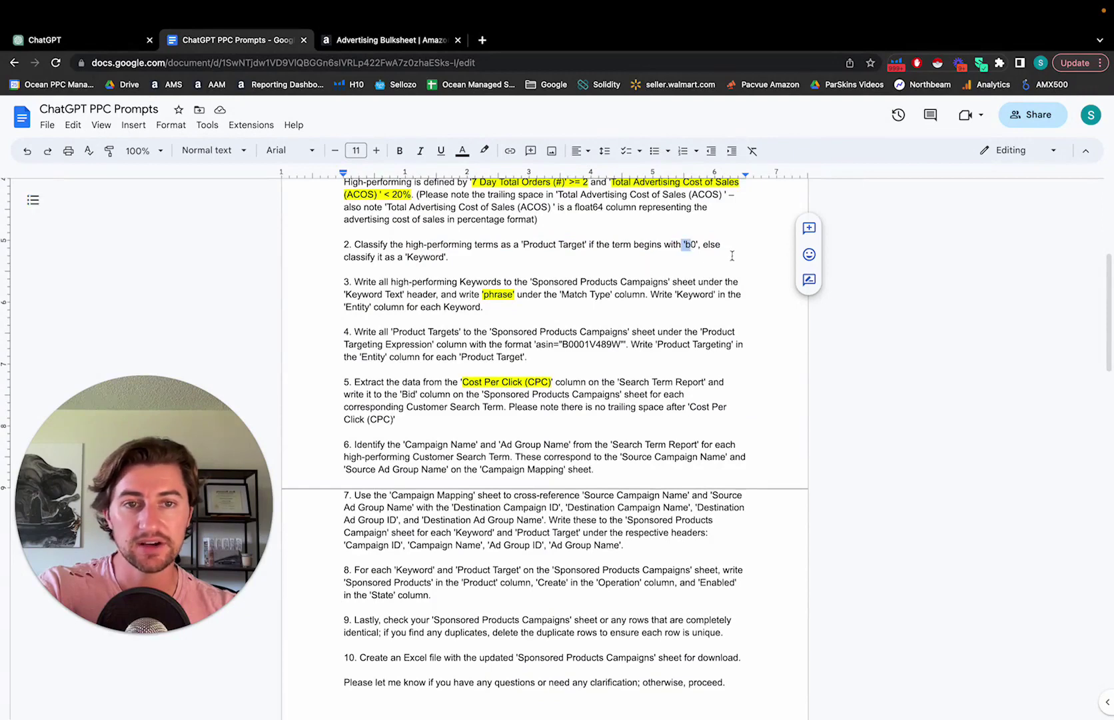
{"action": "scroll", "coordinate": [510, 256], "scroll_direction": "up", "scroll_amount": 1}
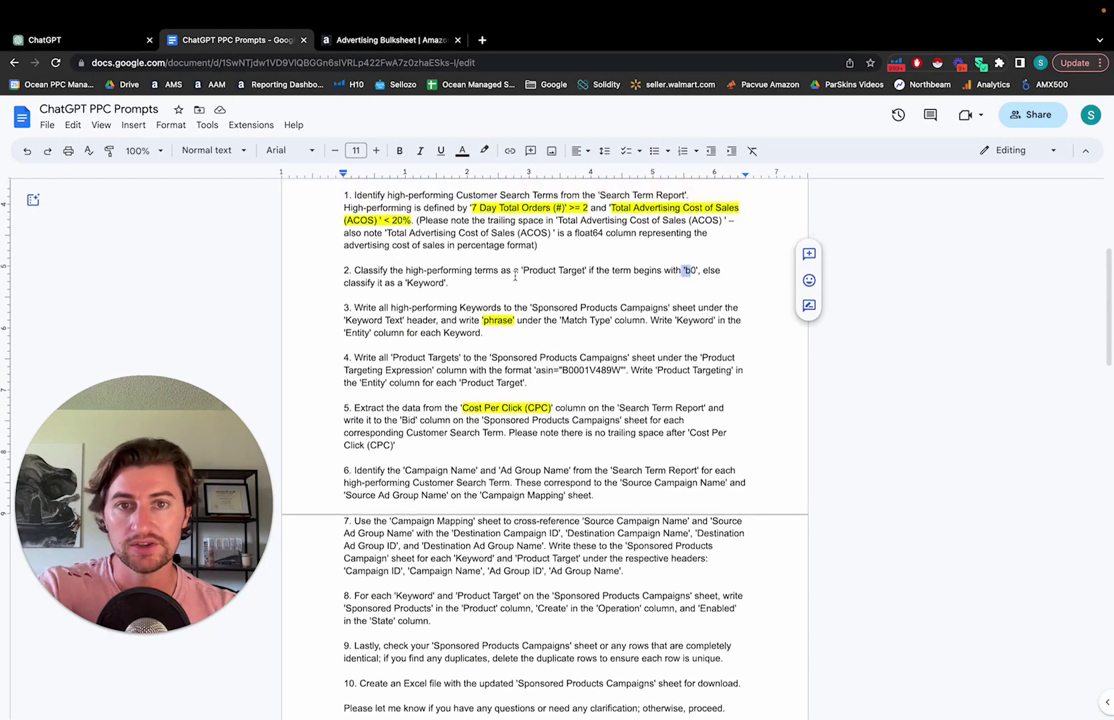
{"action": "left_click_drag", "start_coordinate": [470, 207], "coordinate": [639, 207]}
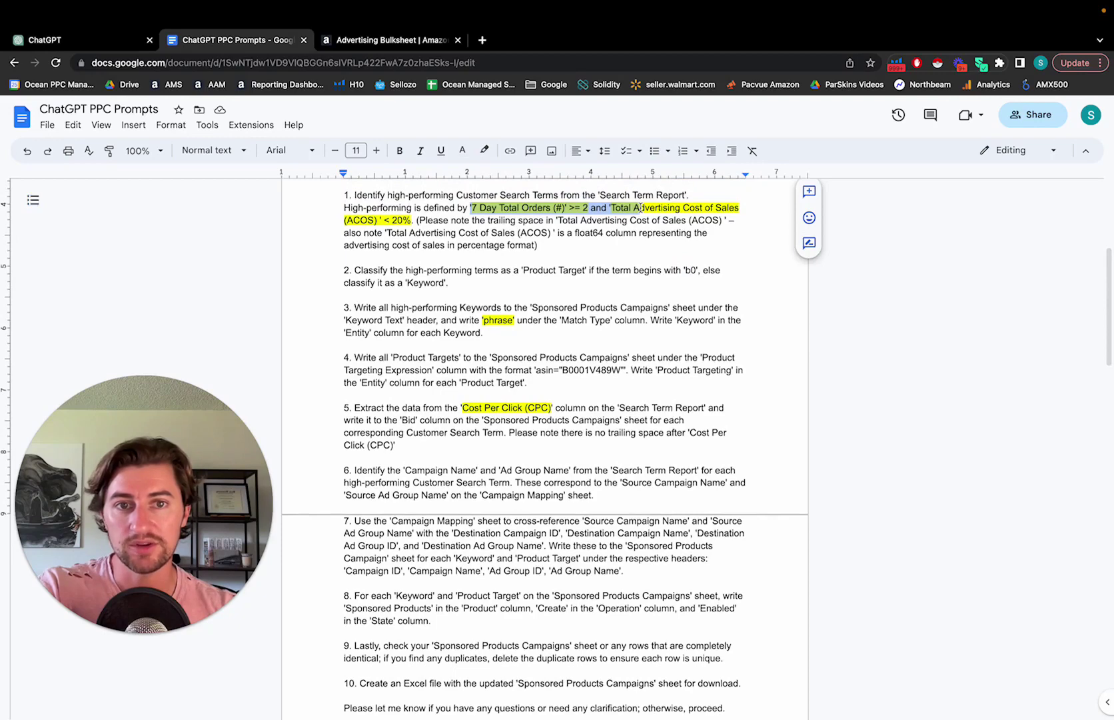
{"action": "left_click_drag", "start_coordinate": [384, 220], "coordinate": [399, 221]}
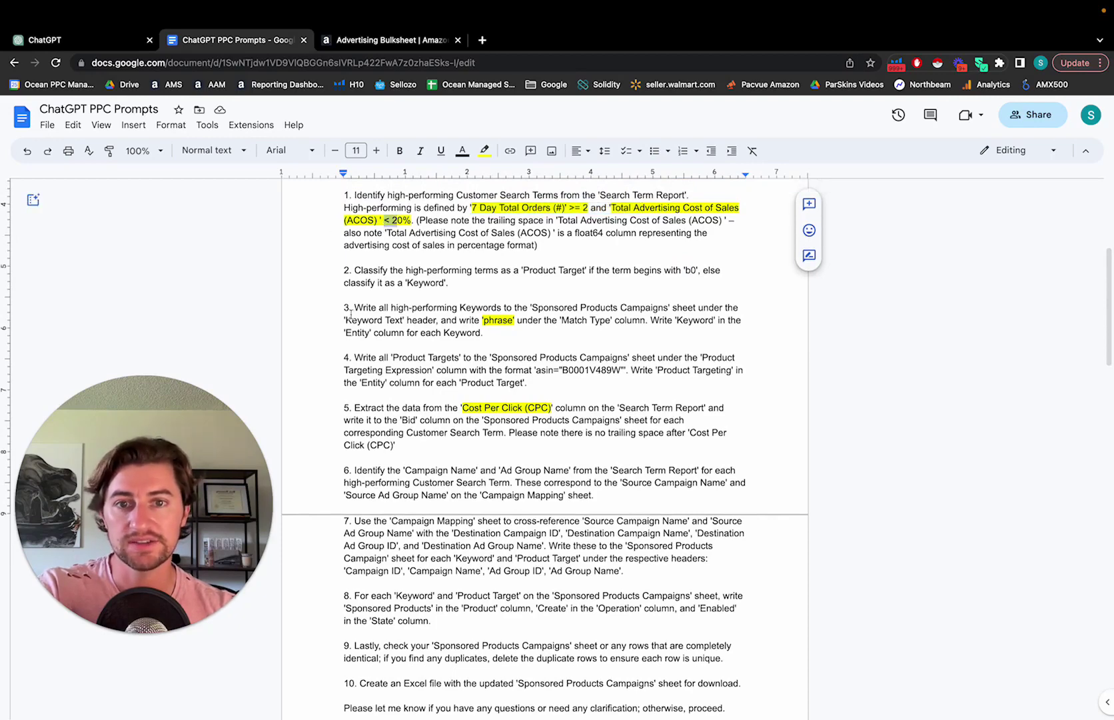
{"action": "left_click_drag", "start_coordinate": [355, 308], "coordinate": [677, 313]}
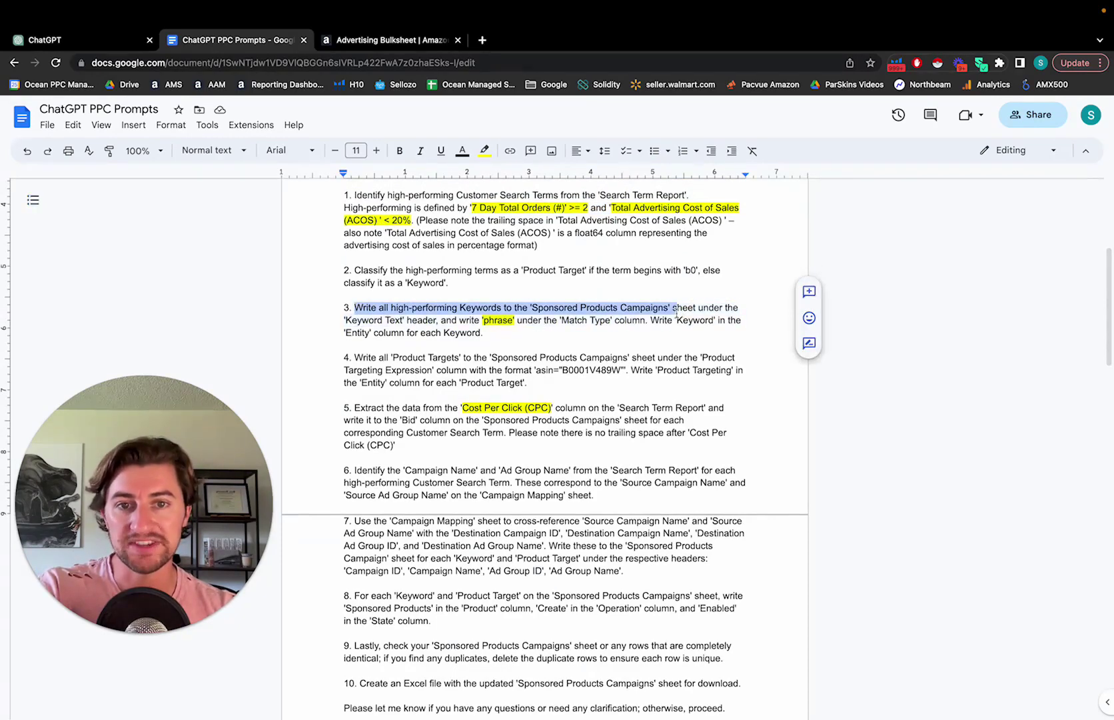
{"action": "scroll", "coordinate": [616, 351], "scroll_direction": "down", "scroll_amount": 1}
{"action": "left_click", "coordinate": [484, 298]}
{"action": "left_click_drag", "start_coordinate": [484, 298], "coordinate": [514, 300]}
{"action": "left_click", "coordinate": [534, 310]}
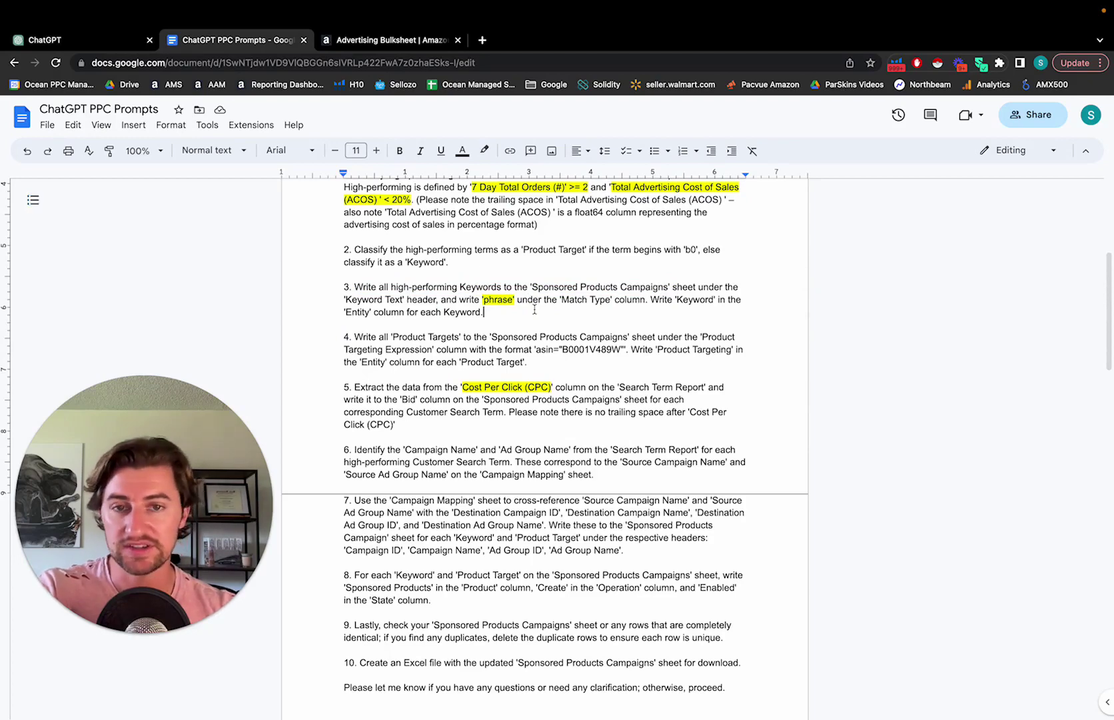
{"action": "double_click", "coordinate": [507, 305]}
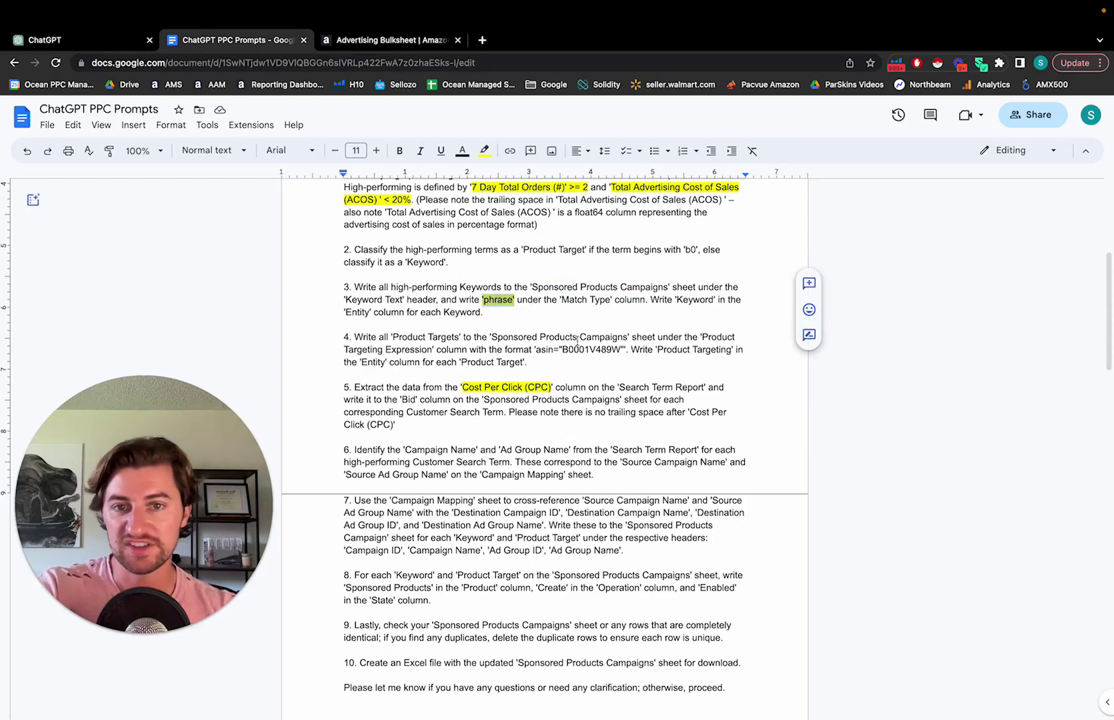
{"action": "scroll", "coordinate": [577, 339], "scroll_direction": "down", "scroll_amount": 2}
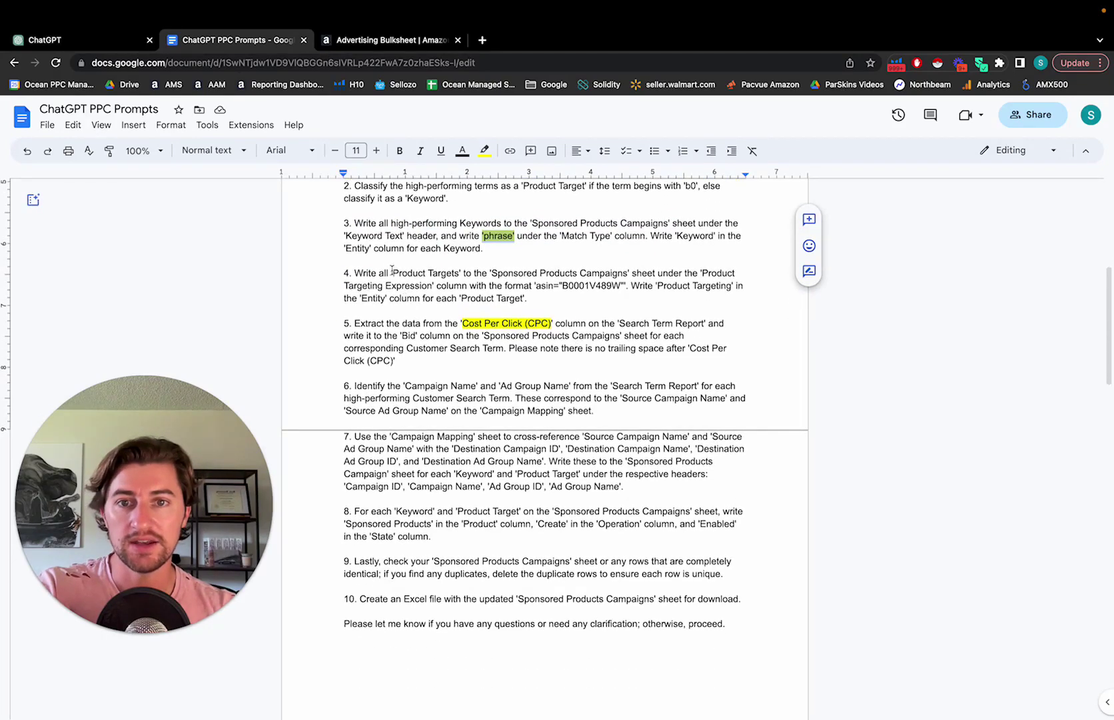
{"action": "left_click_drag", "start_coordinate": [391, 272], "coordinate": [623, 286]}
{"action": "left_click", "coordinate": [587, 294]}
{"action": "left_click", "coordinate": [541, 297]}
{"action": "left_click", "coordinate": [615, 302]}
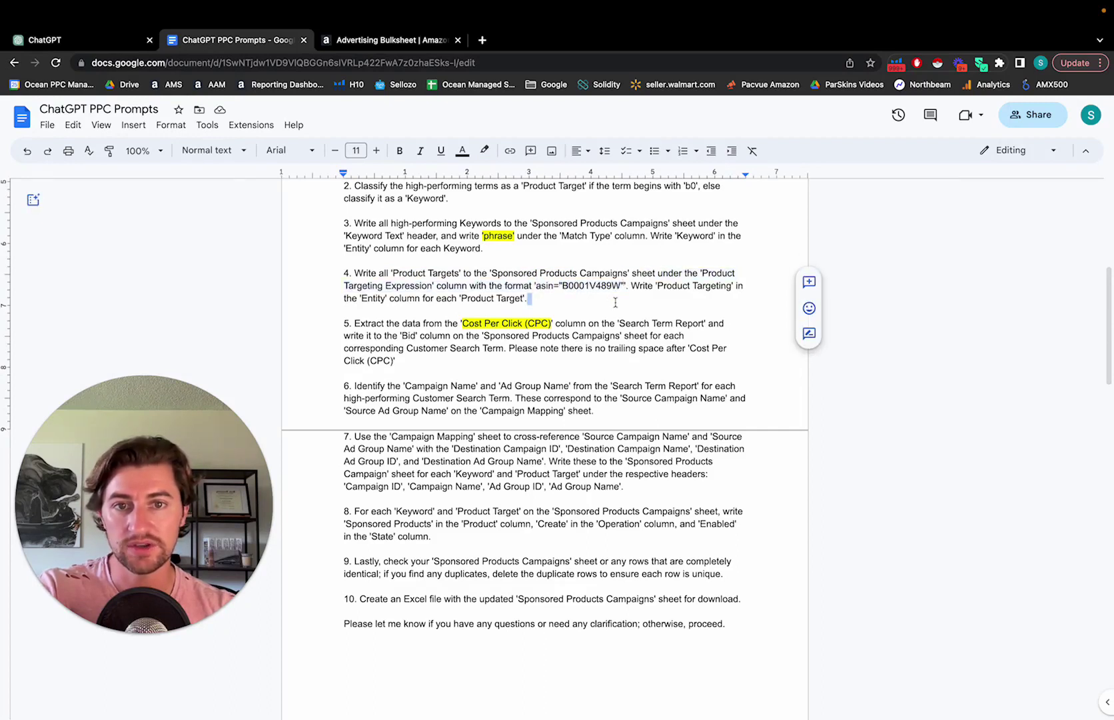
{"action": "scroll", "coordinate": [615, 301], "scroll_direction": "down", "scroll_amount": 2}
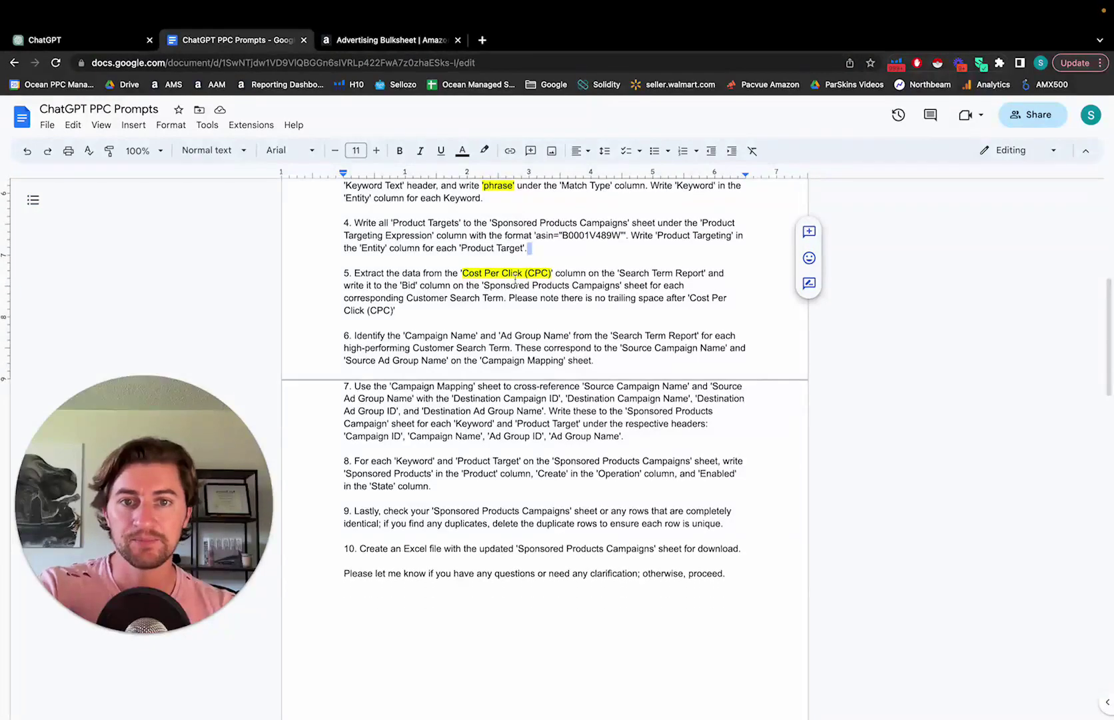
{"action": "left_click_drag", "start_coordinate": [464, 272], "coordinate": [550, 275]}
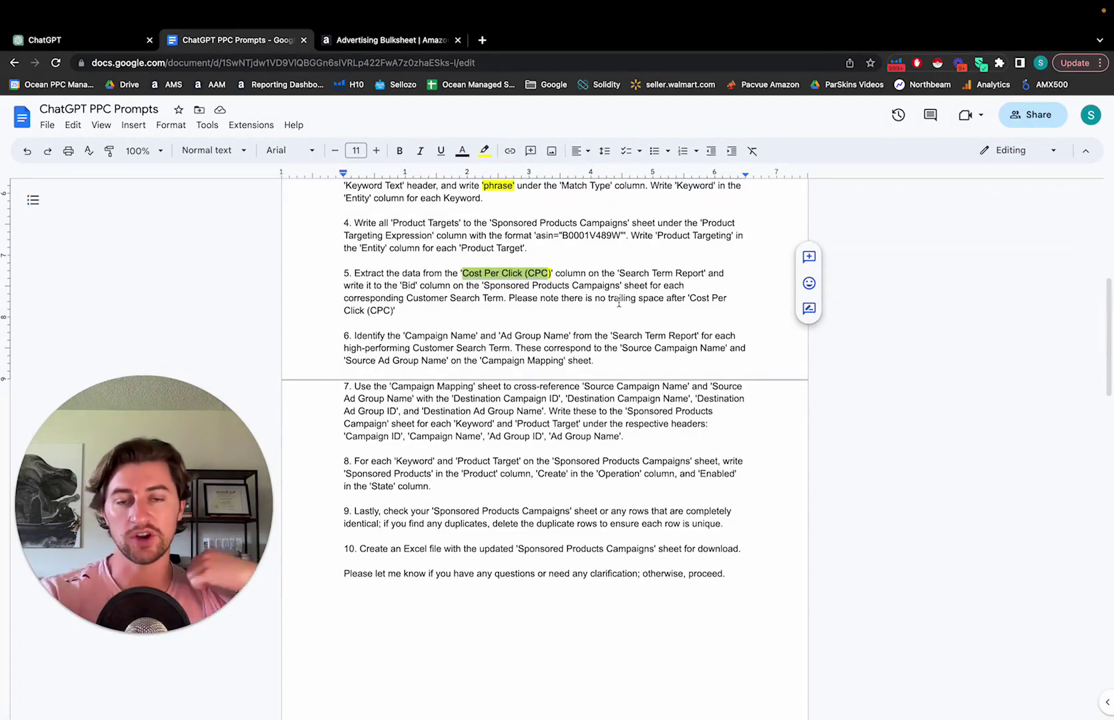
{"action": "scroll", "coordinate": [619, 302], "scroll_direction": "up", "scroll_amount": 1}
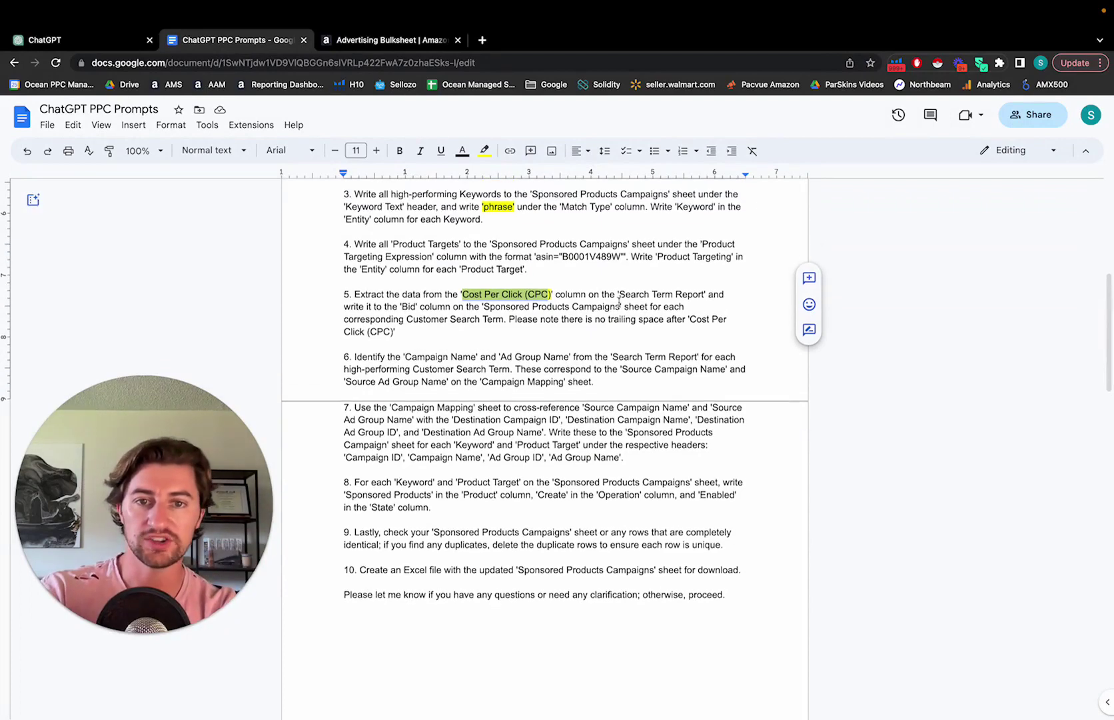
{"action": "scroll", "coordinate": [512, 300], "scroll_direction": "up", "scroll_amount": 5}
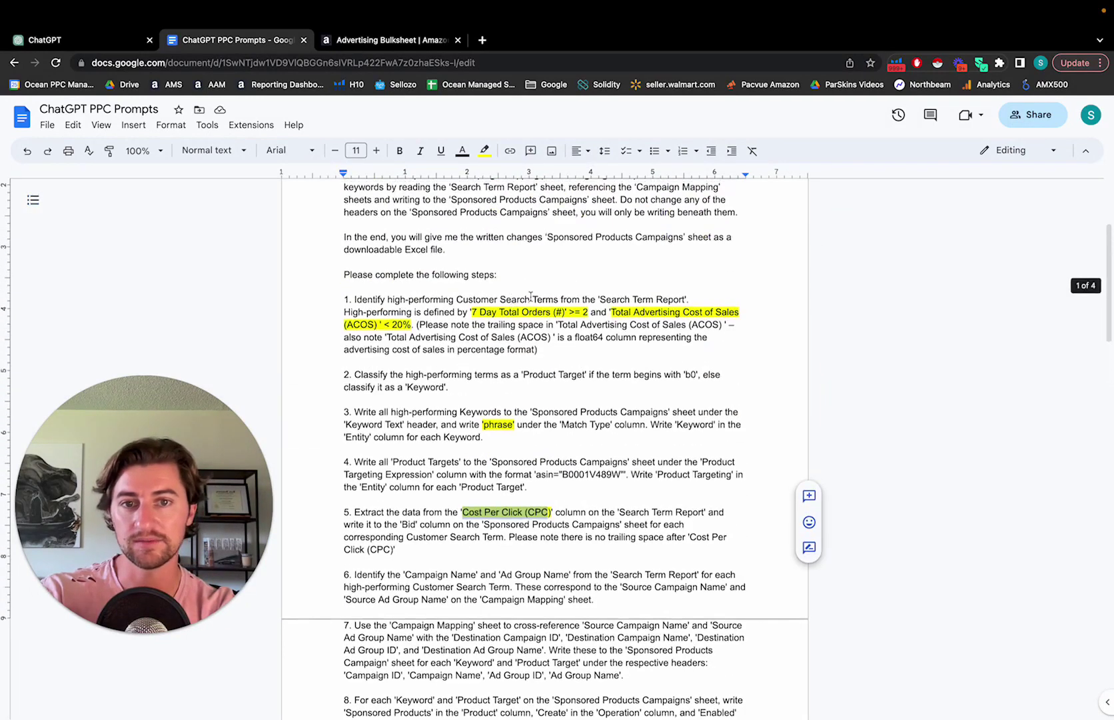
{"action": "left_click_drag", "start_coordinate": [589, 312], "coordinate": [510, 313]}
{"action": "double_click", "coordinate": [400, 324]}
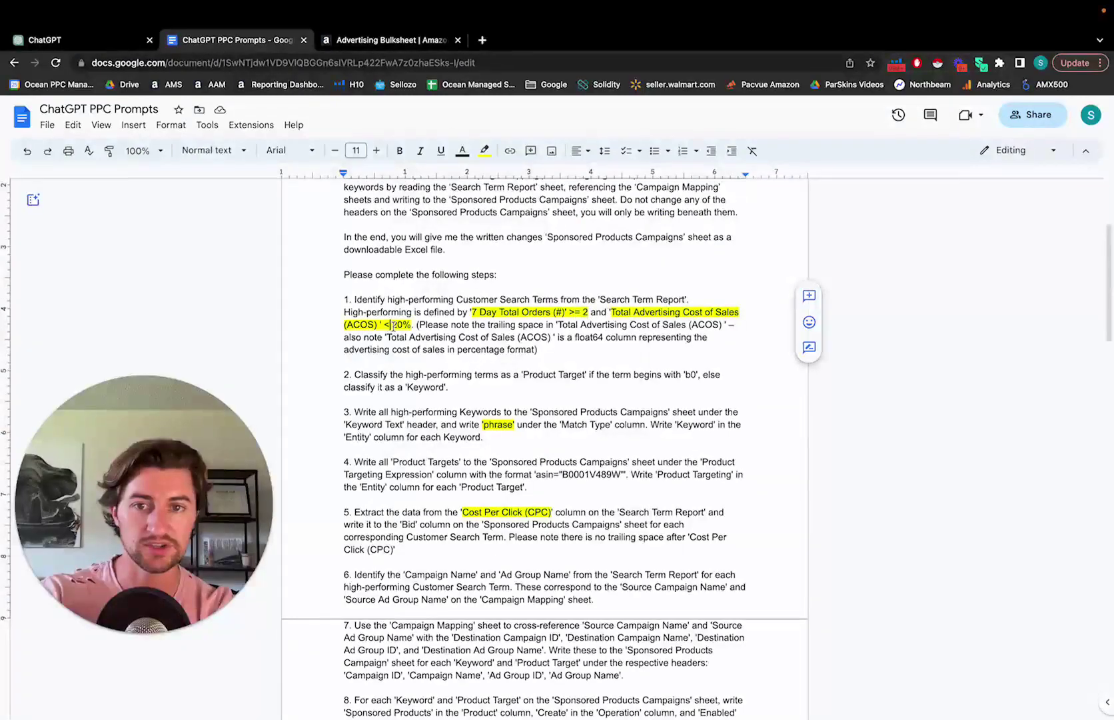
{"action": "scroll", "coordinate": [553, 428], "scroll_direction": "down", "scroll_amount": 5}
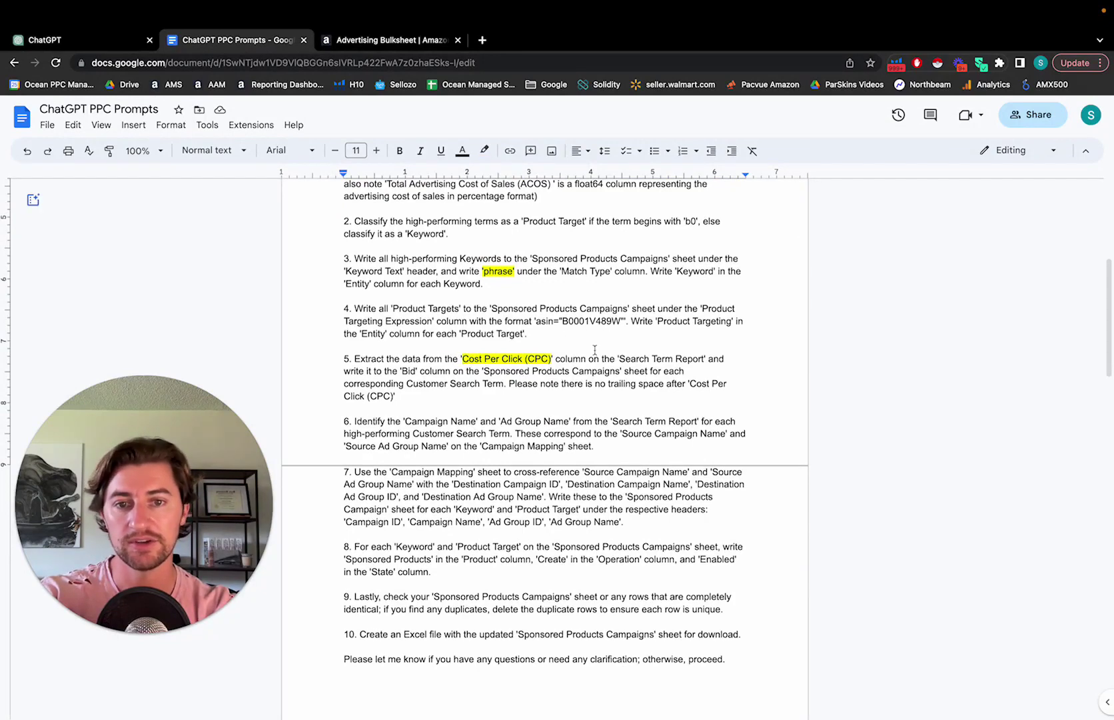
{"action": "scroll", "coordinate": [595, 350], "scroll_direction": "down", "scroll_amount": 3}
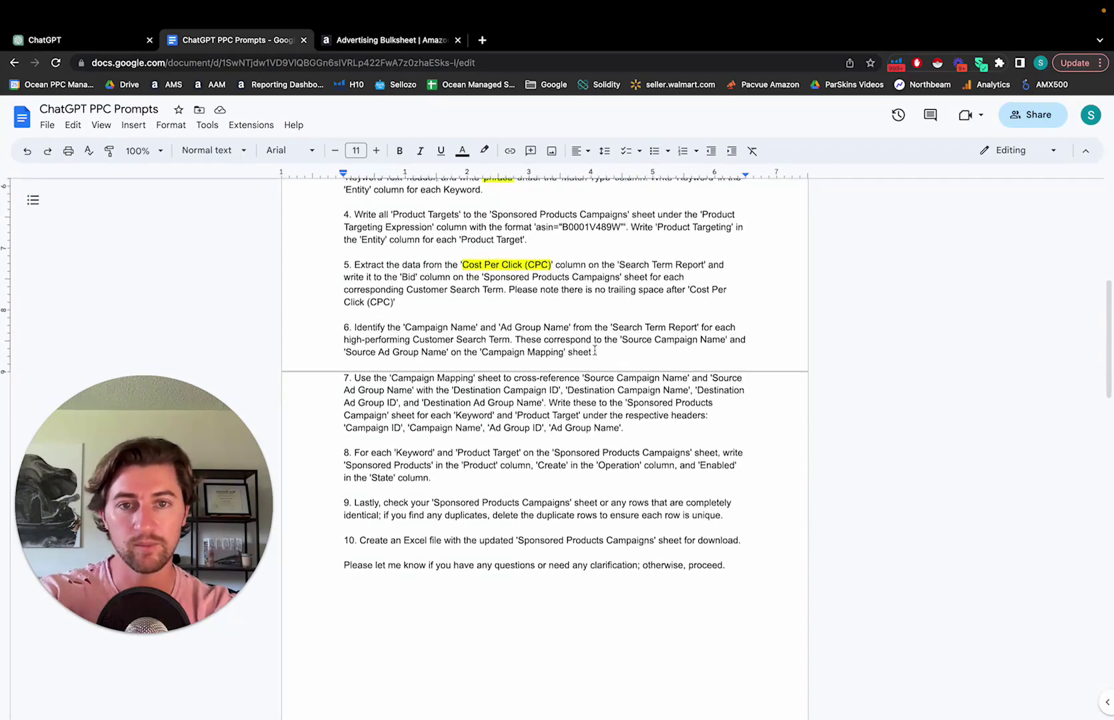
{"action": "scroll", "coordinate": [595, 350], "scroll_direction": "down", "scroll_amount": 1}
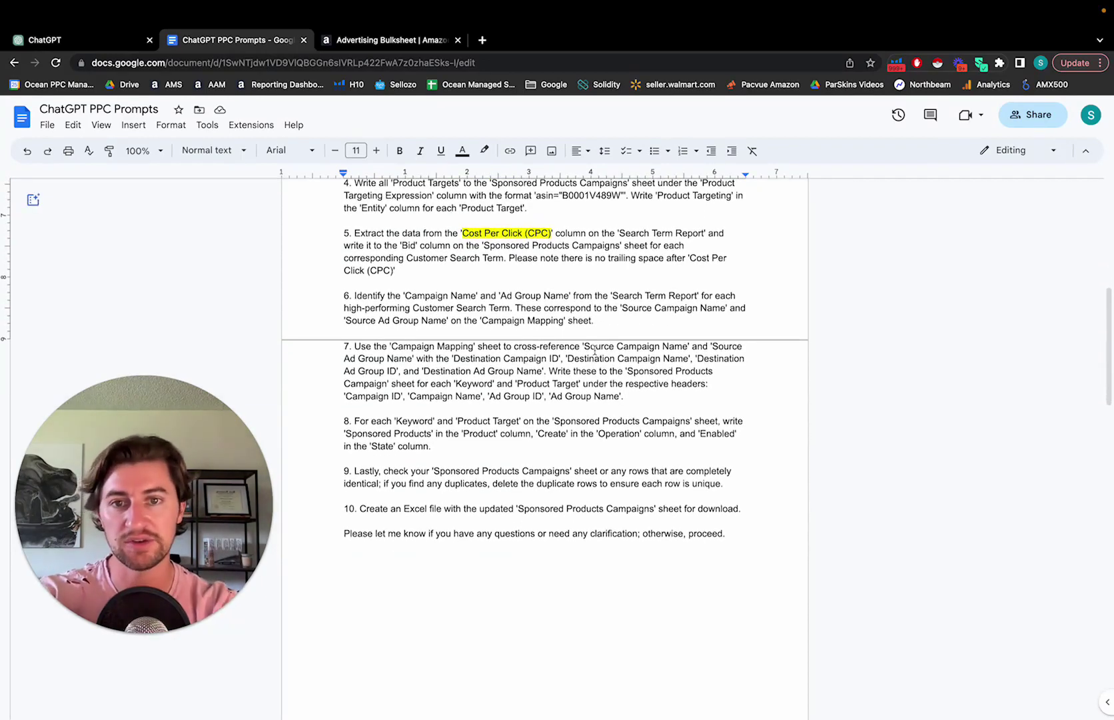
{"action": "scroll", "coordinate": [595, 350], "scroll_direction": "down", "scroll_amount": 1}
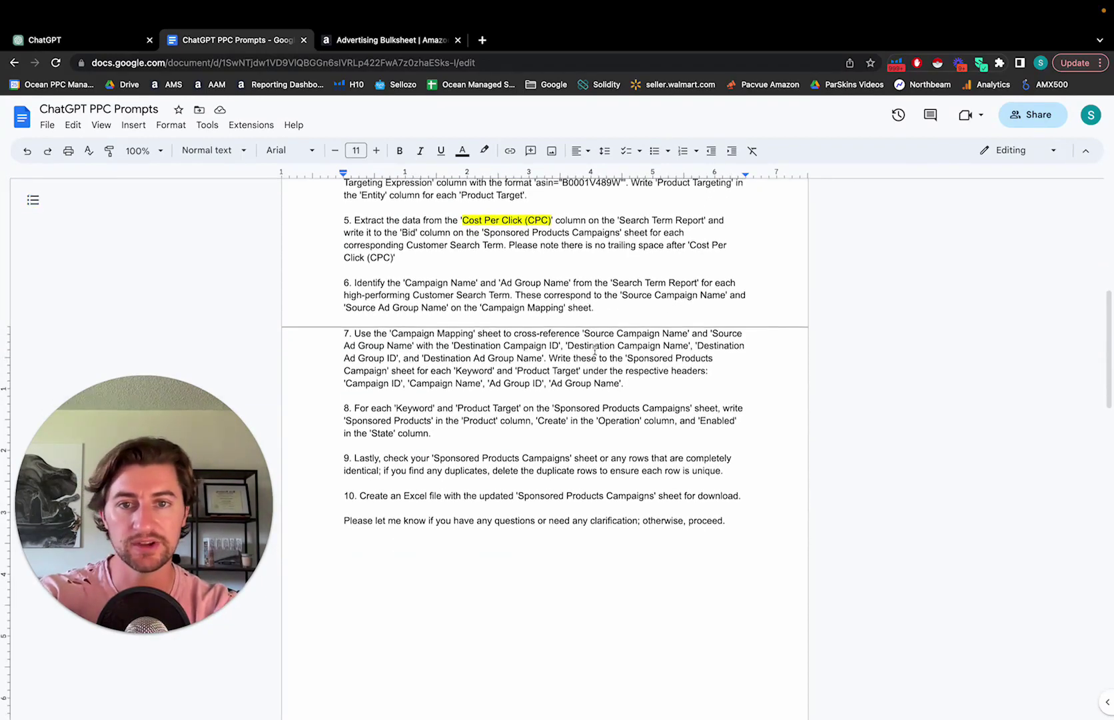
{"action": "scroll", "coordinate": [595, 350], "scroll_direction": "down", "scroll_amount": 1}
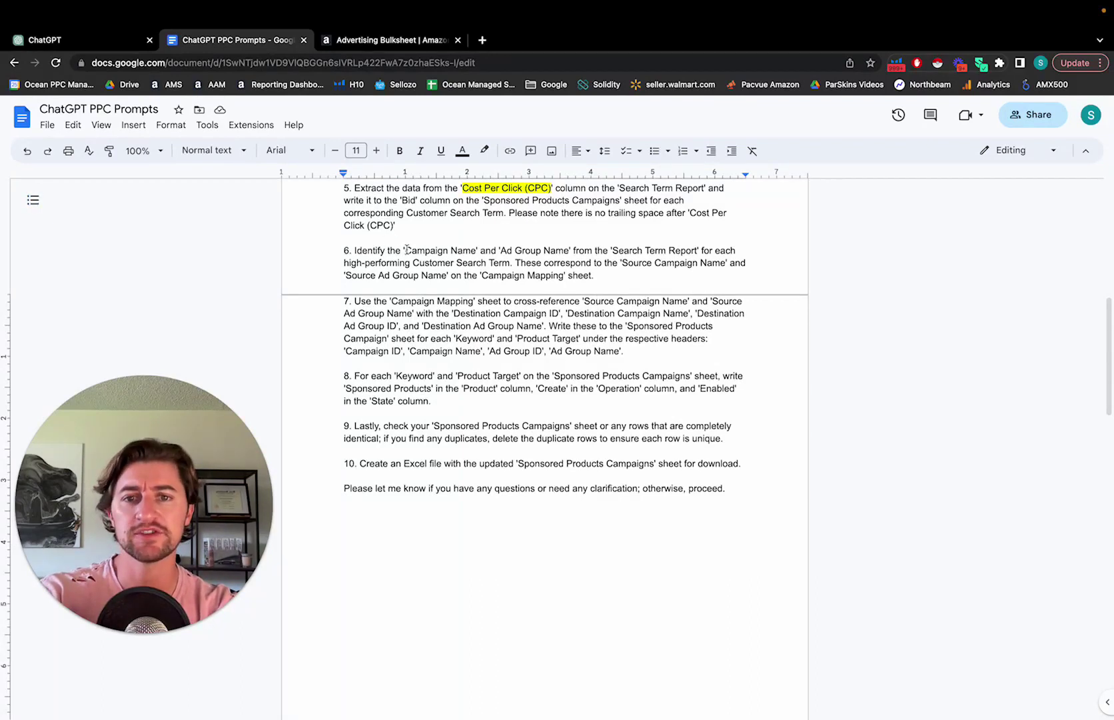
{"action": "left_click_drag", "start_coordinate": [405, 250], "coordinate": [614, 276]}
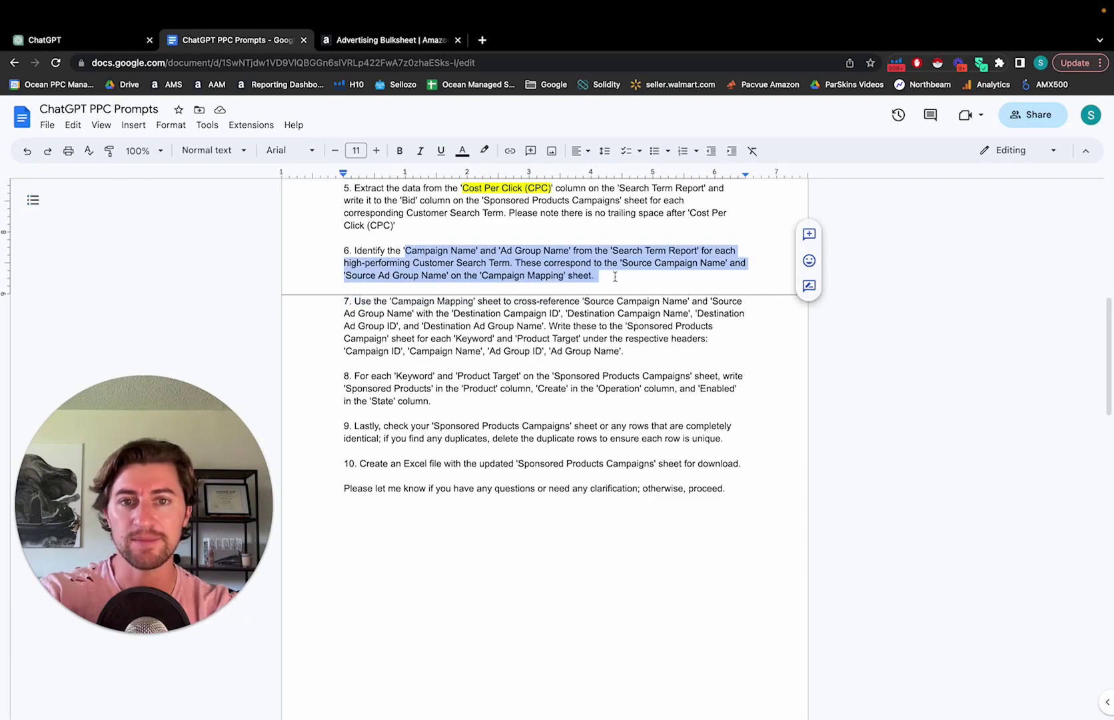
{"action": "left_click", "coordinate": [615, 276]}
{"action": "scroll", "coordinate": [615, 276], "scroll_direction": "down", "scroll_amount": 1}
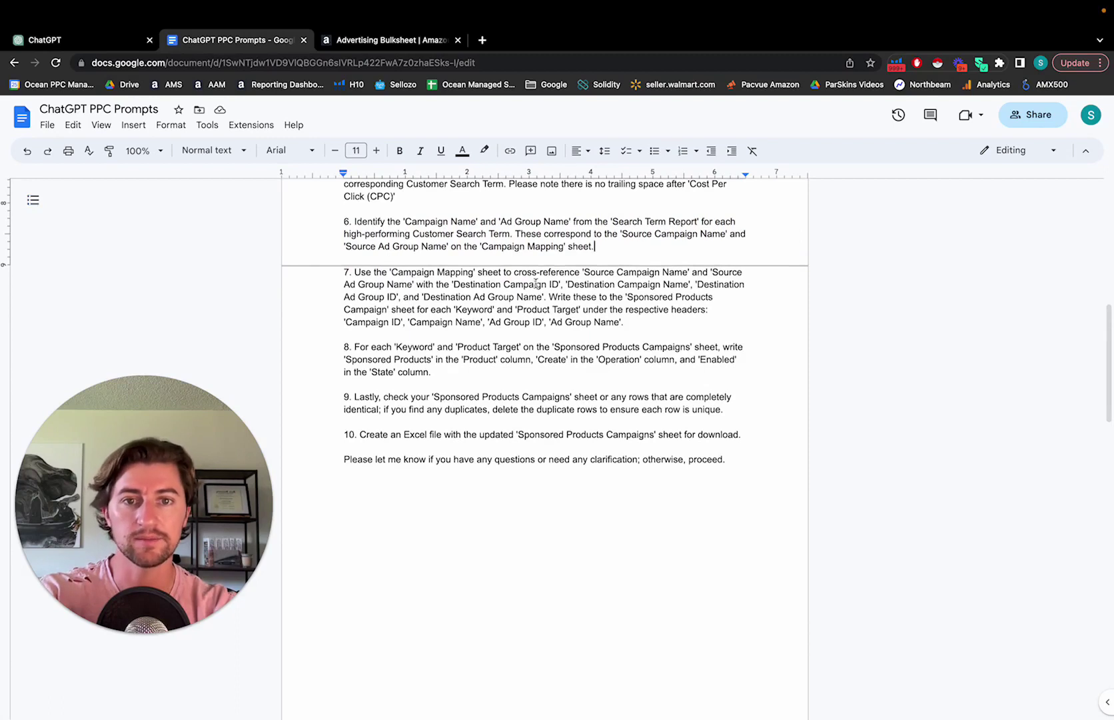
{"action": "left_click_drag", "start_coordinate": [445, 284], "coordinate": [605, 322]}
{"action": "scroll", "coordinate": [609, 359], "scroll_direction": "down", "scroll_amount": 1}
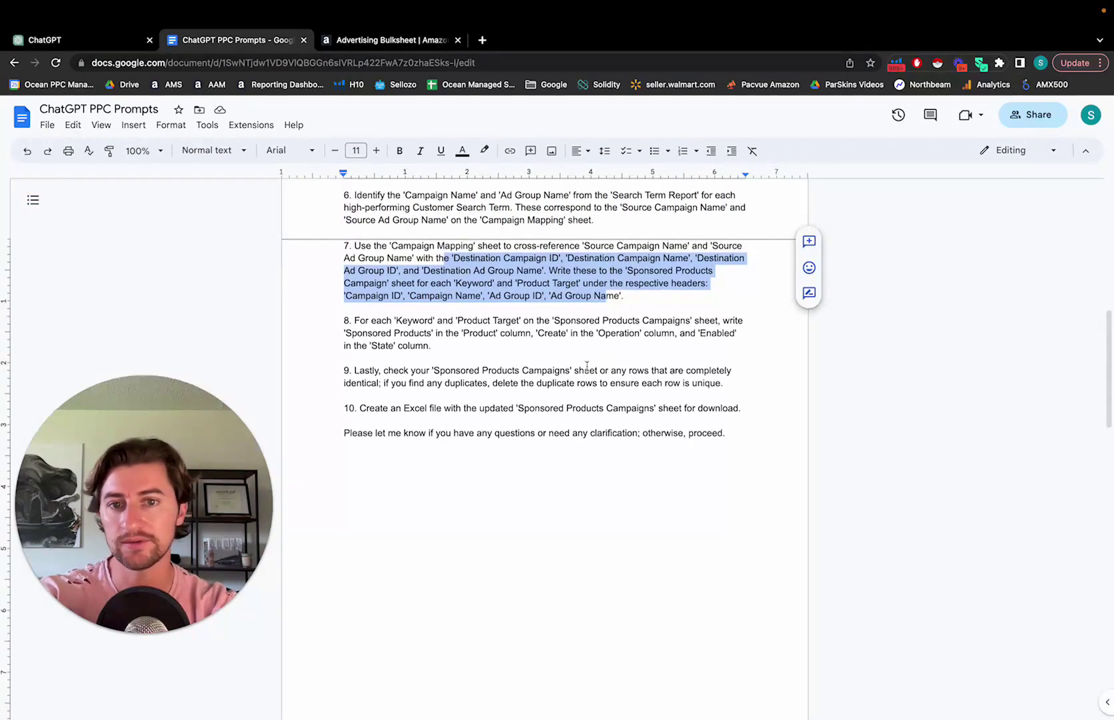
{"action": "left_click", "coordinate": [605, 335]}
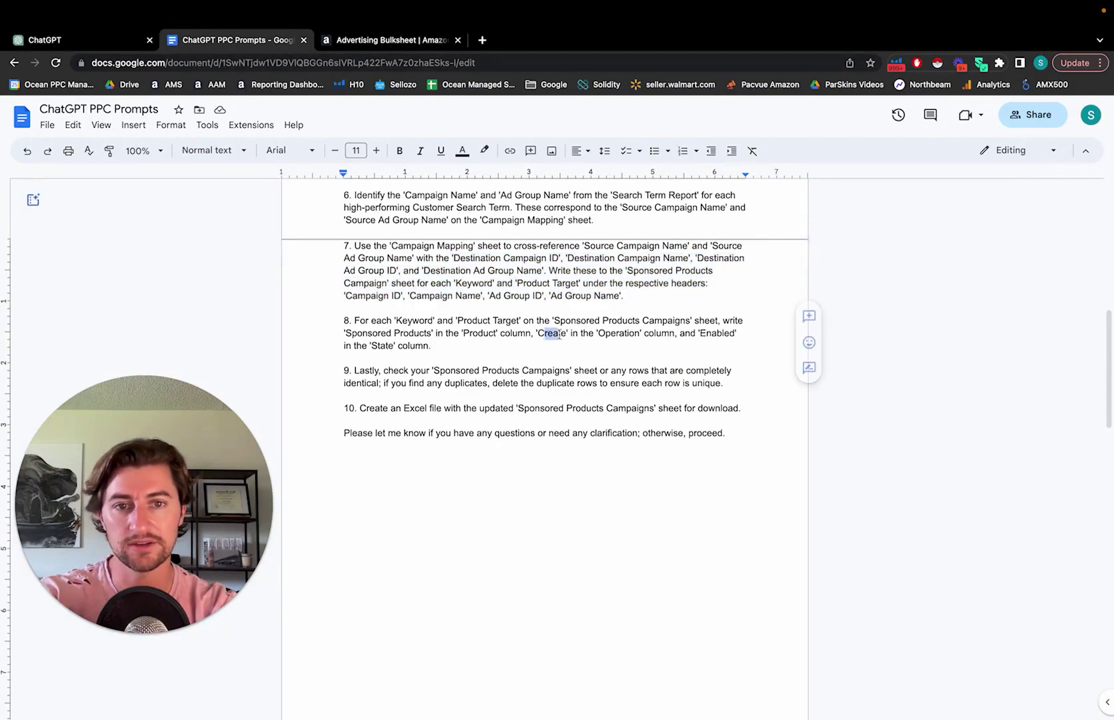
{"action": "left_click", "coordinate": [718, 335]}
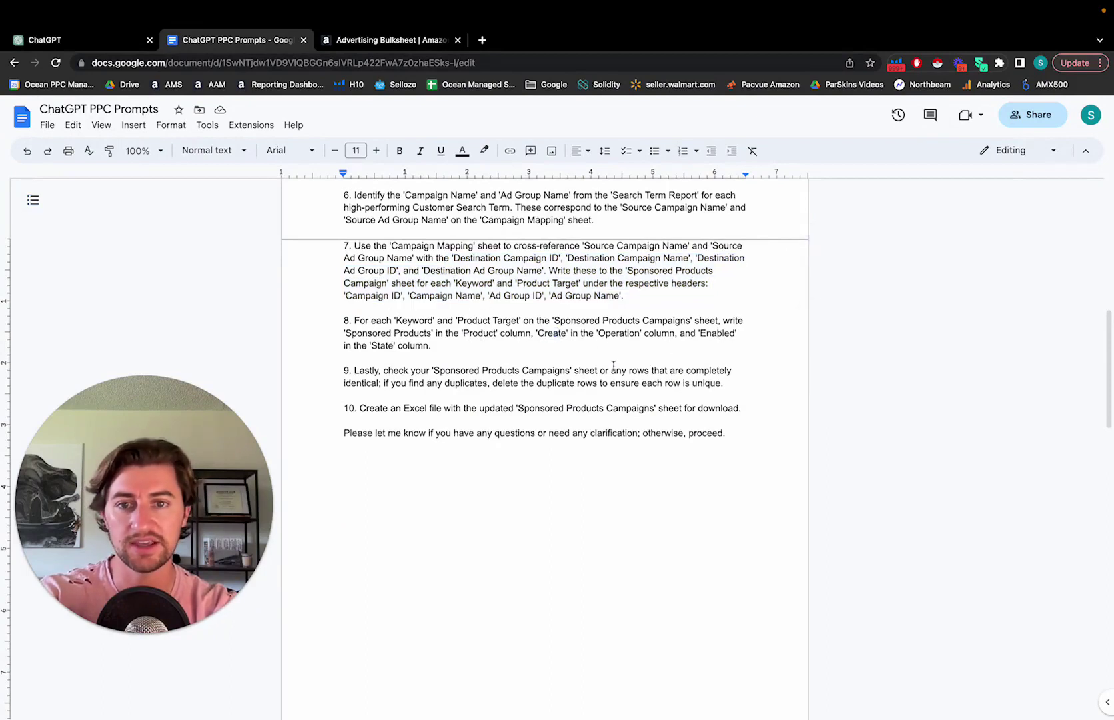
{"action": "scroll", "coordinate": [613, 365], "scroll_direction": "down", "scroll_amount": 1}
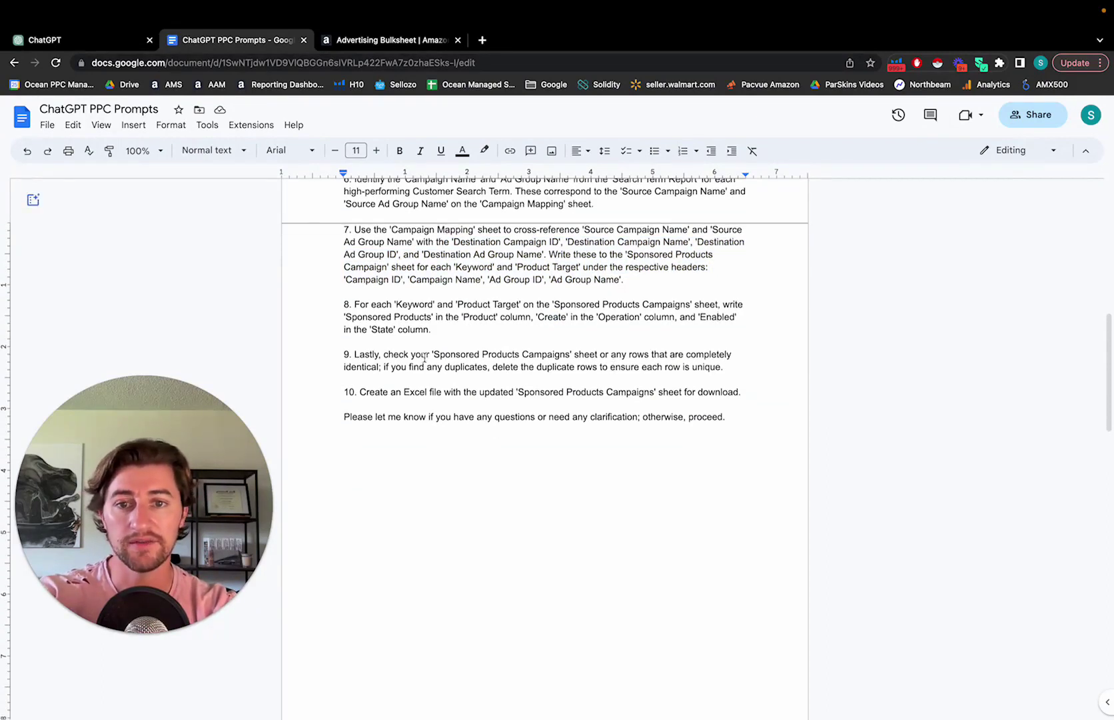
{"action": "left_click_drag", "start_coordinate": [433, 354], "coordinate": [746, 361]}
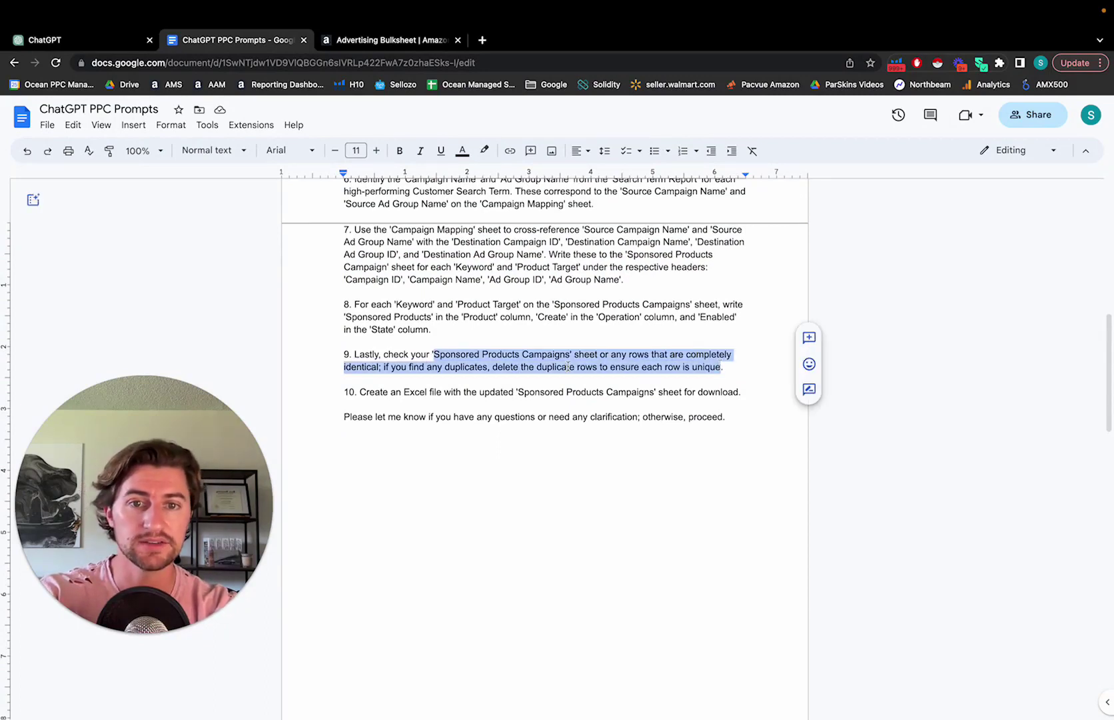
{"action": "scroll", "coordinate": [568, 366], "scroll_direction": "down", "scroll_amount": 2}
{"action": "left_click_drag", "start_coordinate": [381, 363], "coordinate": [629, 363]}
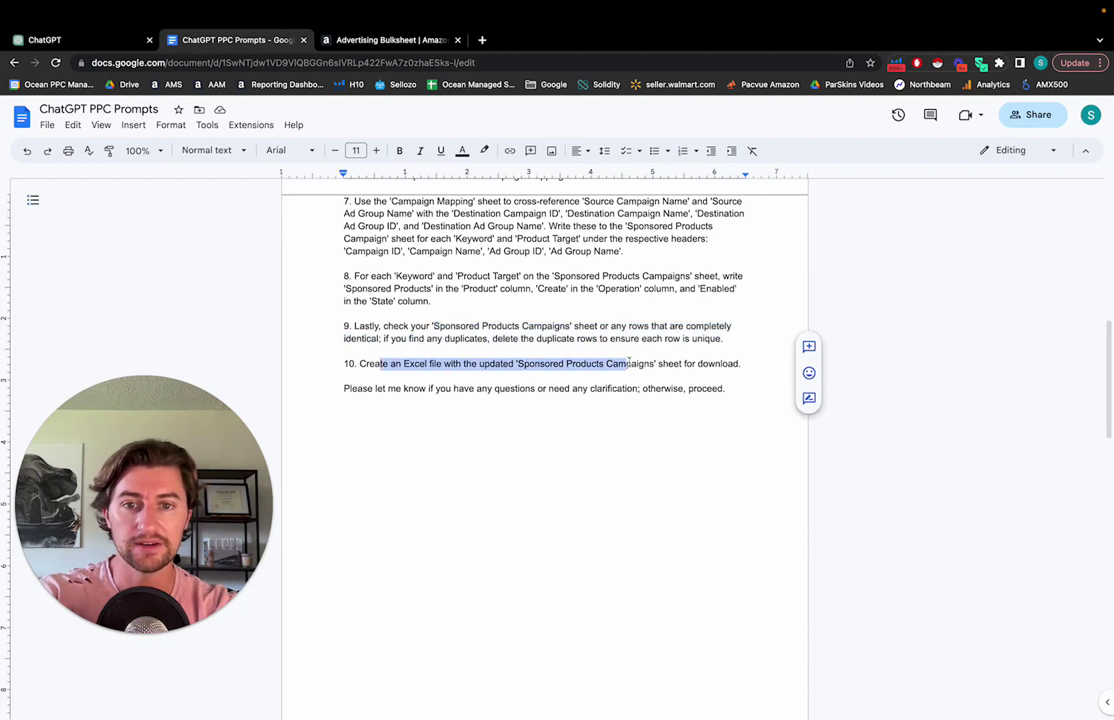
{"action": "left_click", "coordinate": [744, 380]}
{"action": "left_click_drag", "start_coordinate": [743, 379], "coordinate": [332, 390]}
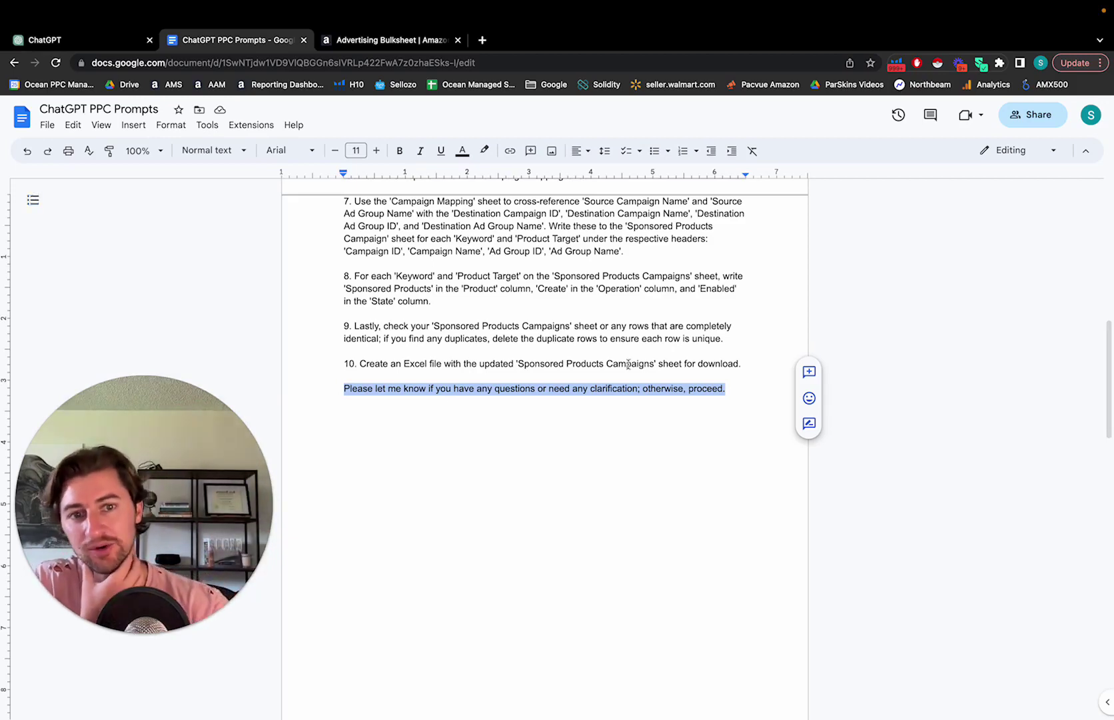
Step: Select the full prompt from 'I am going to give you' through the final 'proceed.'
{"action": "scroll", "coordinate": [751, 390], "scroll_direction": "up", "scroll_amount": 2}
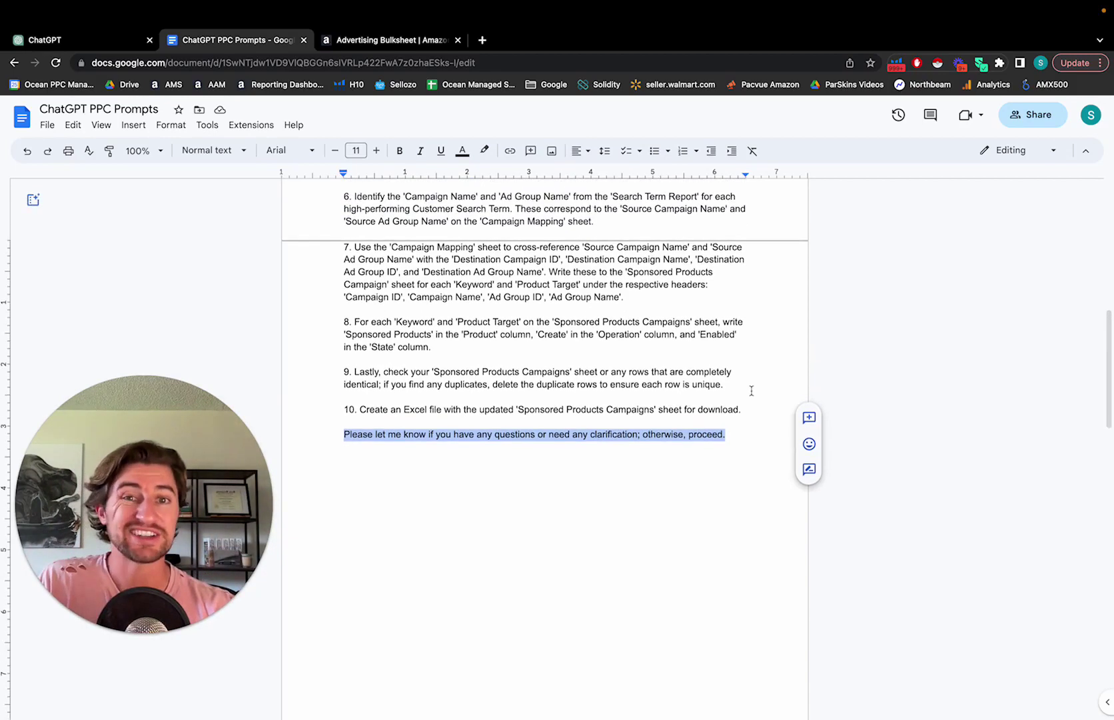
{"action": "scroll", "coordinate": [751, 390], "scroll_direction": "up", "scroll_amount": 1}
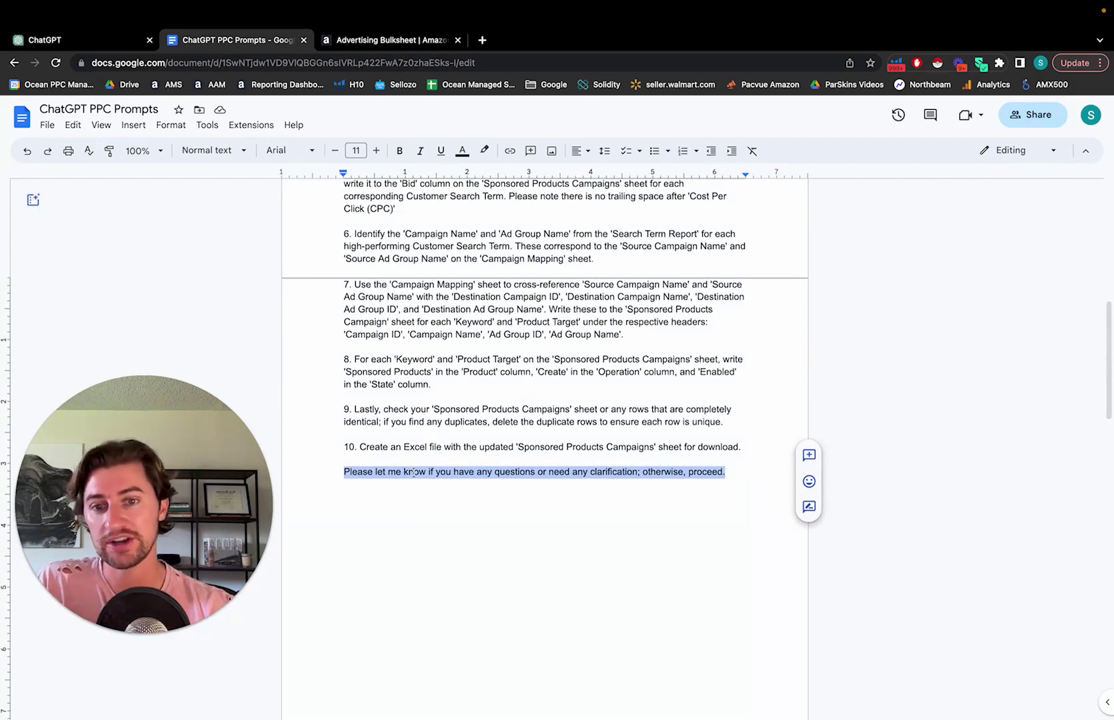
{"action": "left_click", "coordinate": [757, 477]}
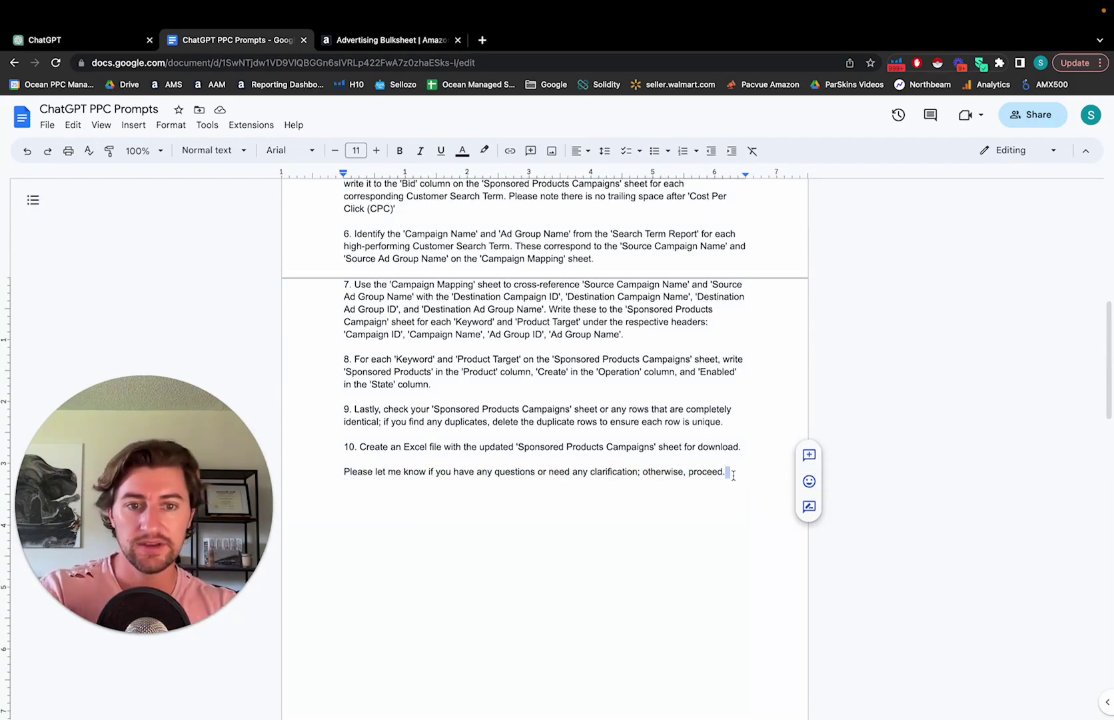
{"action": "scroll", "coordinate": [733, 476], "scroll_direction": "up", "scroll_amount": 10}
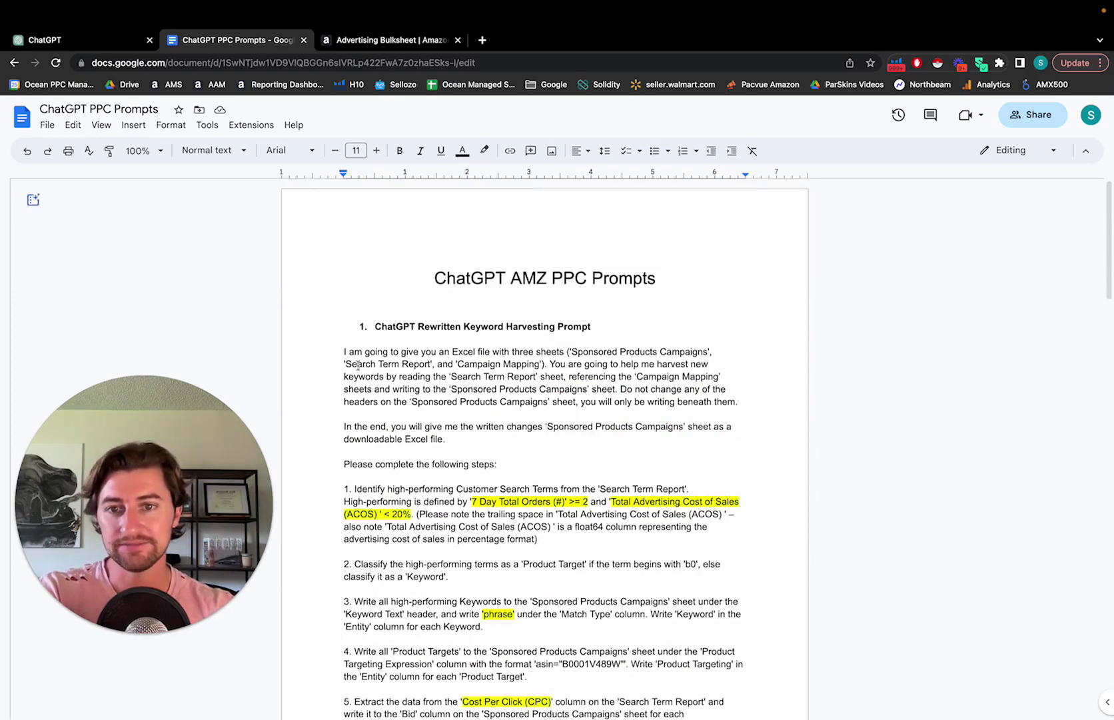
{"action": "left_click", "coordinate": [332, 355], "text": "shift"}
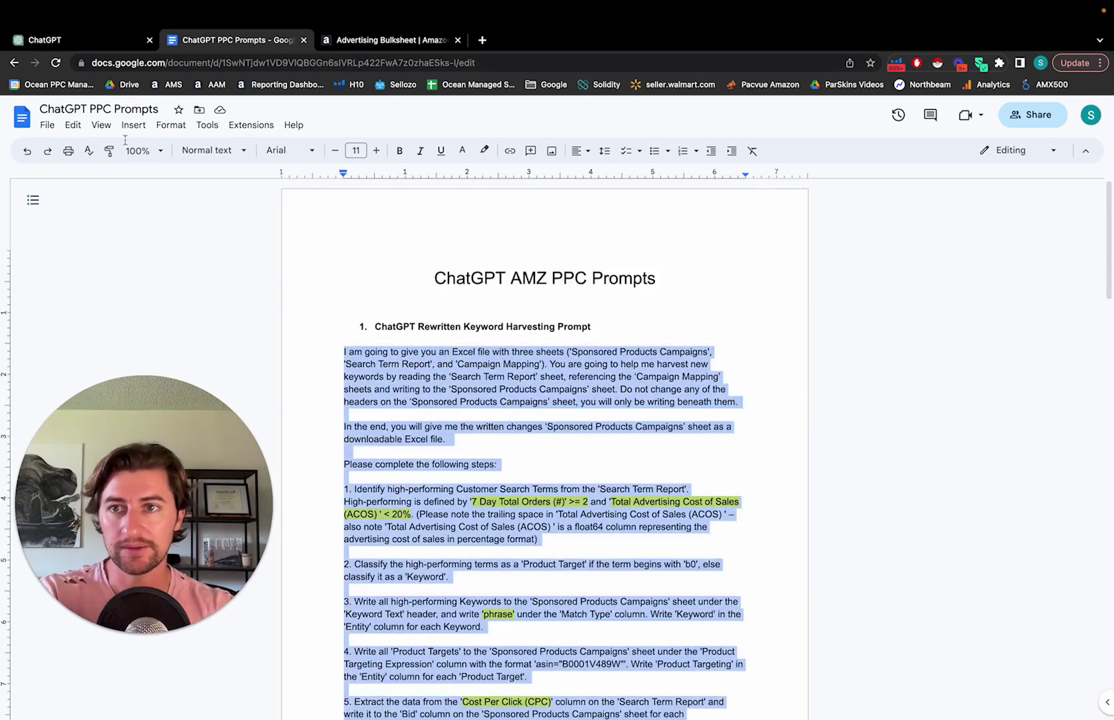
Step: Attach ChatGPT Keyword Harvesting.xlsx, paste the harvesting prompt and send it to GPT-4
{"action": "left_click", "coordinate": [62, 40]}
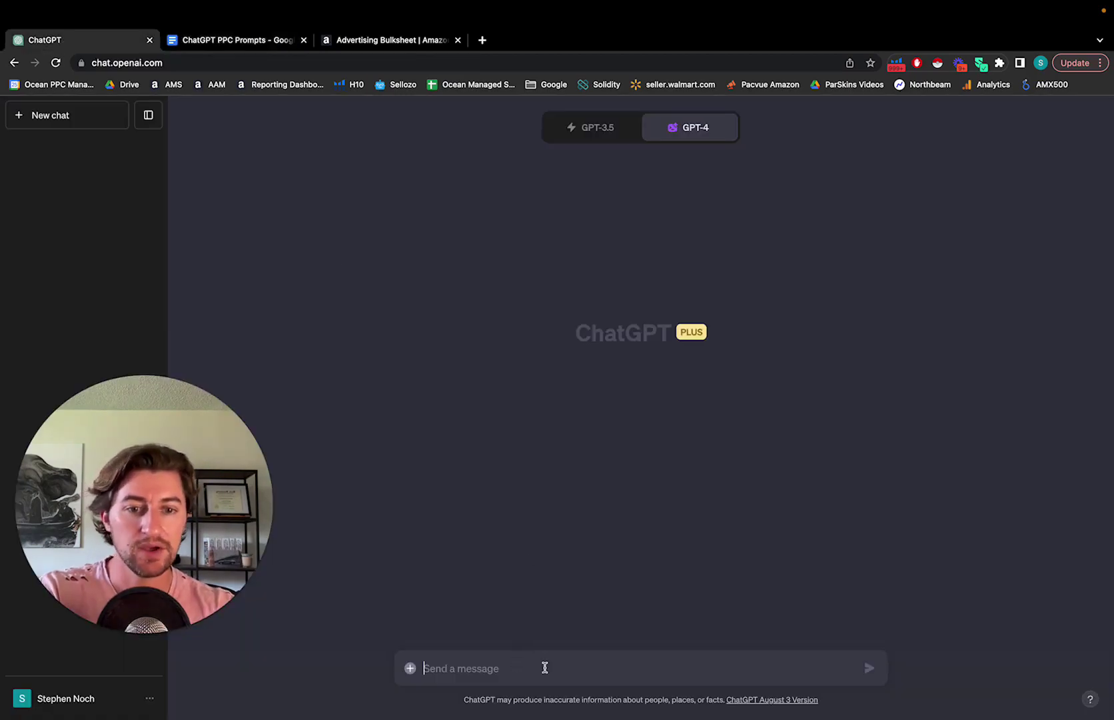
{"action": "left_click", "coordinate": [871, 683]}
{"action": "left_click_drag", "start_coordinate": [872, 639], "coordinate": [724, 659]}
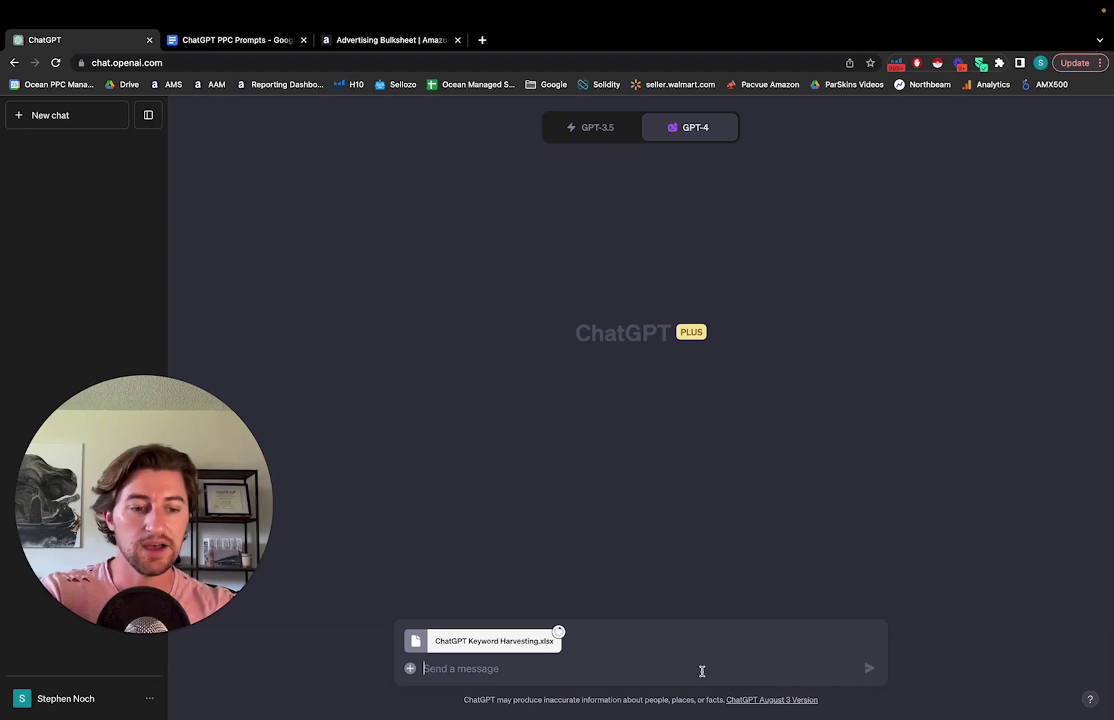
{"action": "key", "text": "super+v"}
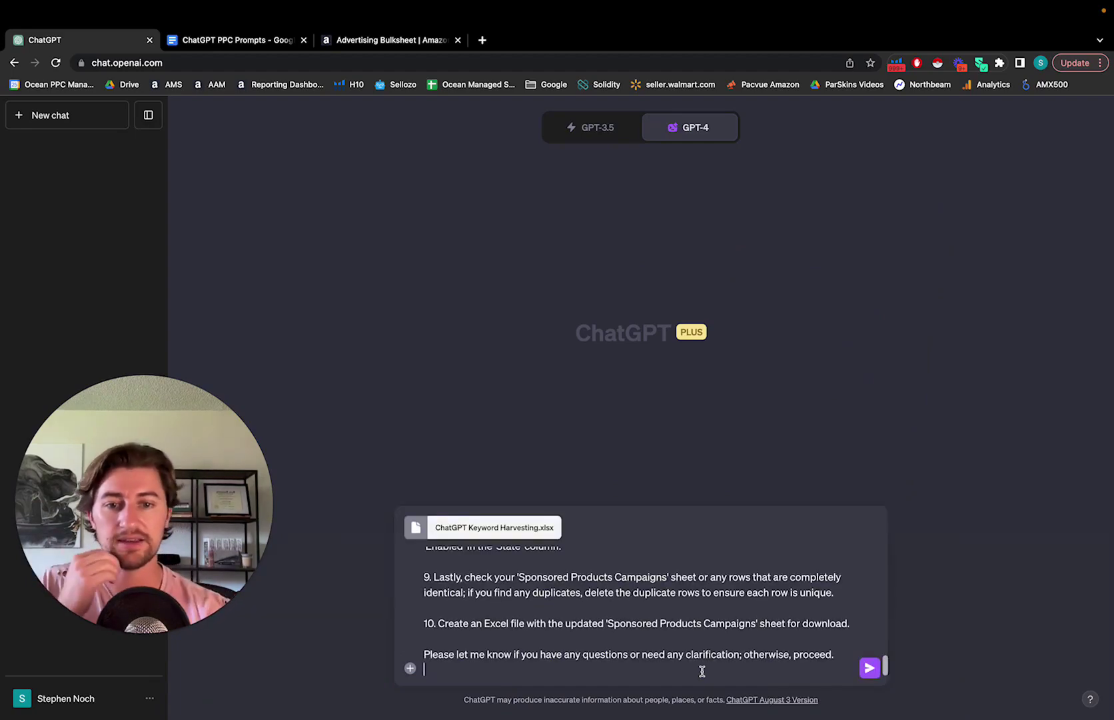
{"action": "left_click", "coordinate": [870, 668]}
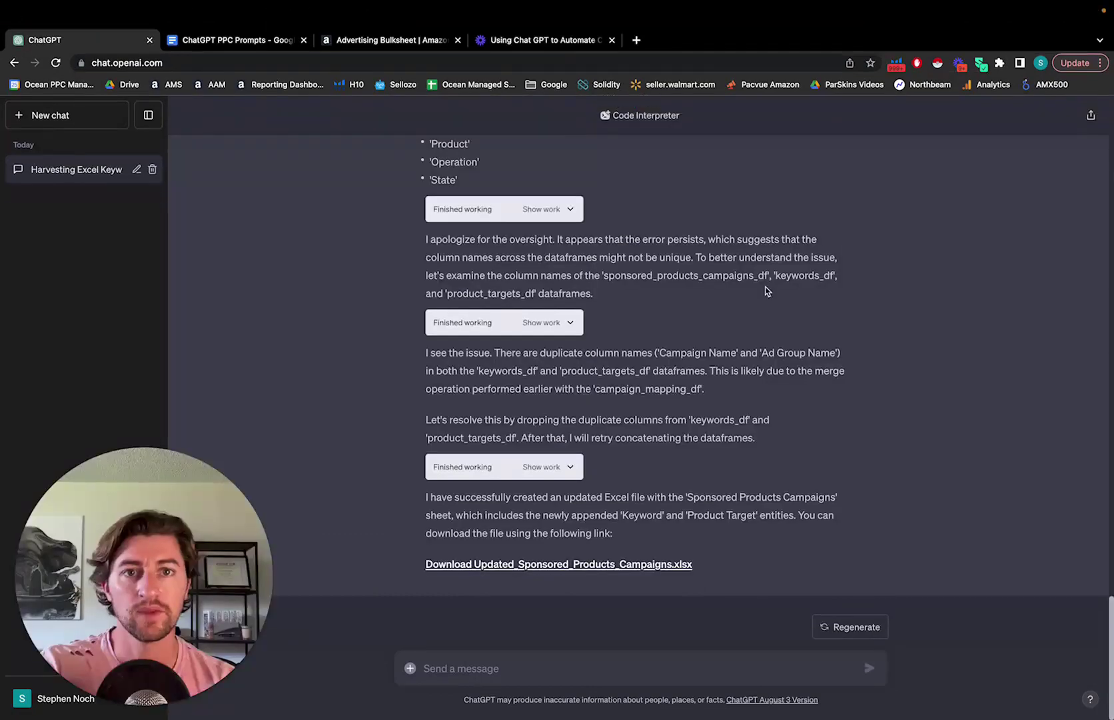
{"action": "scroll", "coordinate": [766, 291], "scroll_direction": "up", "scroll_amount": 15}
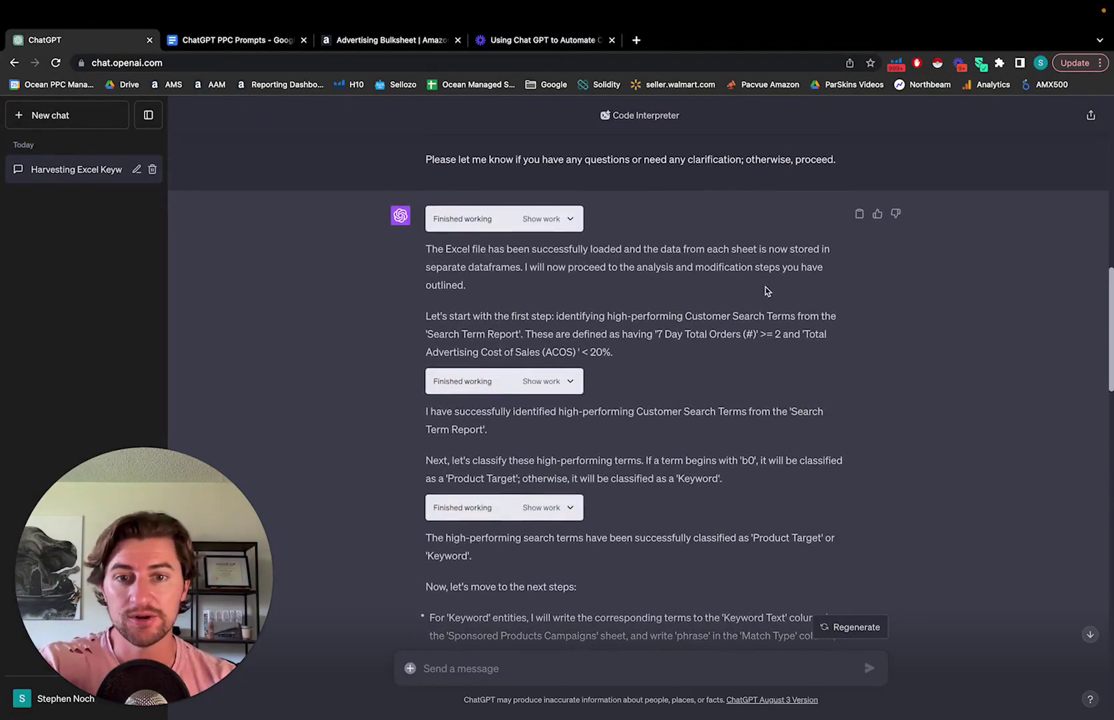
{"action": "scroll", "coordinate": [766, 290], "scroll_direction": "down", "scroll_amount": 1}
{"action": "scroll", "coordinate": [766, 290], "scroll_direction": "down", "scroll_amount": 3}
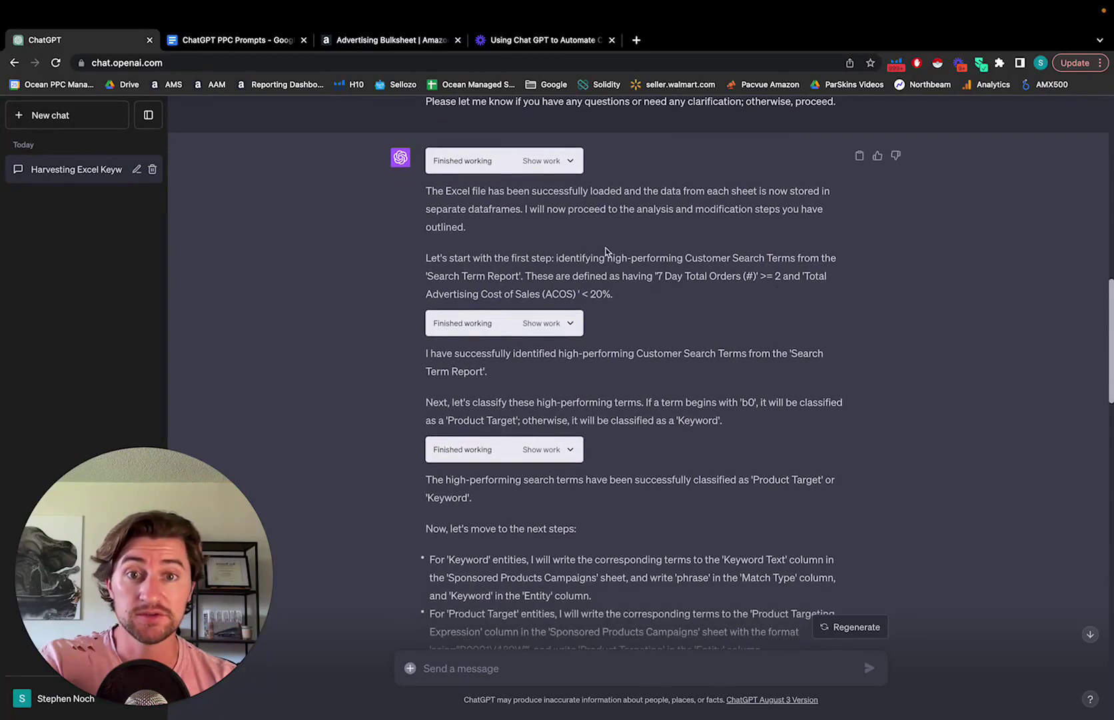
{"action": "left_click_drag", "start_coordinate": [451, 184], "coordinate": [615, 289]}
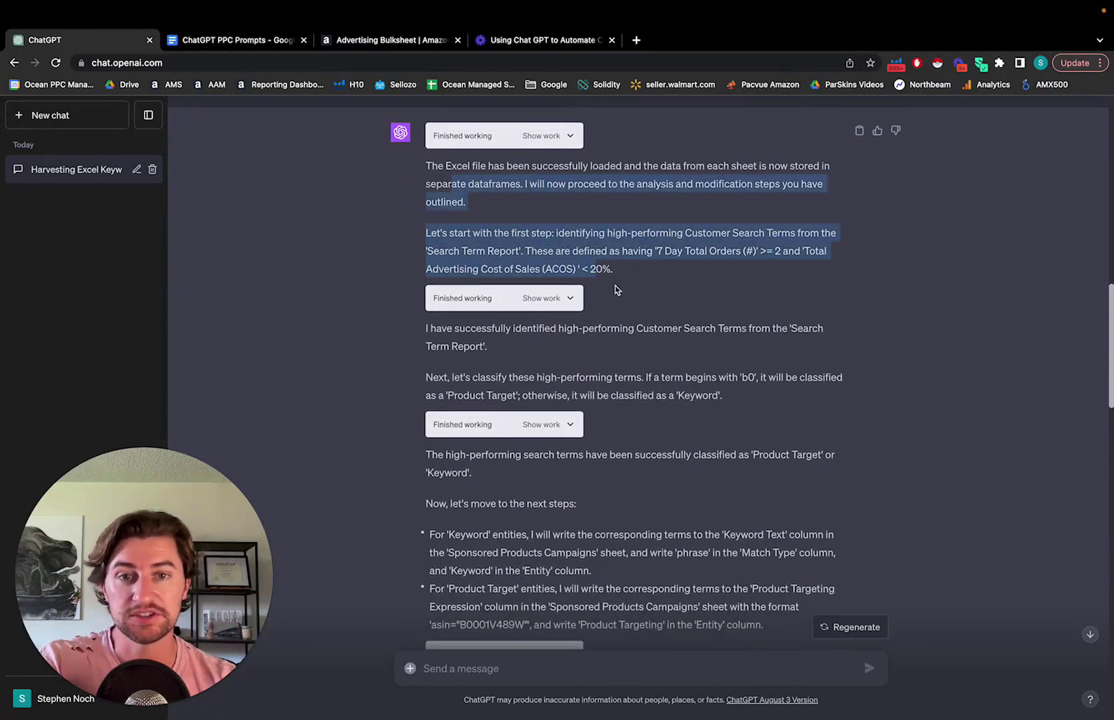
{"action": "left_click", "coordinate": [716, 274]}
{"action": "scroll", "coordinate": [716, 273], "scroll_direction": "down", "scroll_amount": 1}
{"action": "left_click_drag", "start_coordinate": [570, 216], "coordinate": [725, 255]}
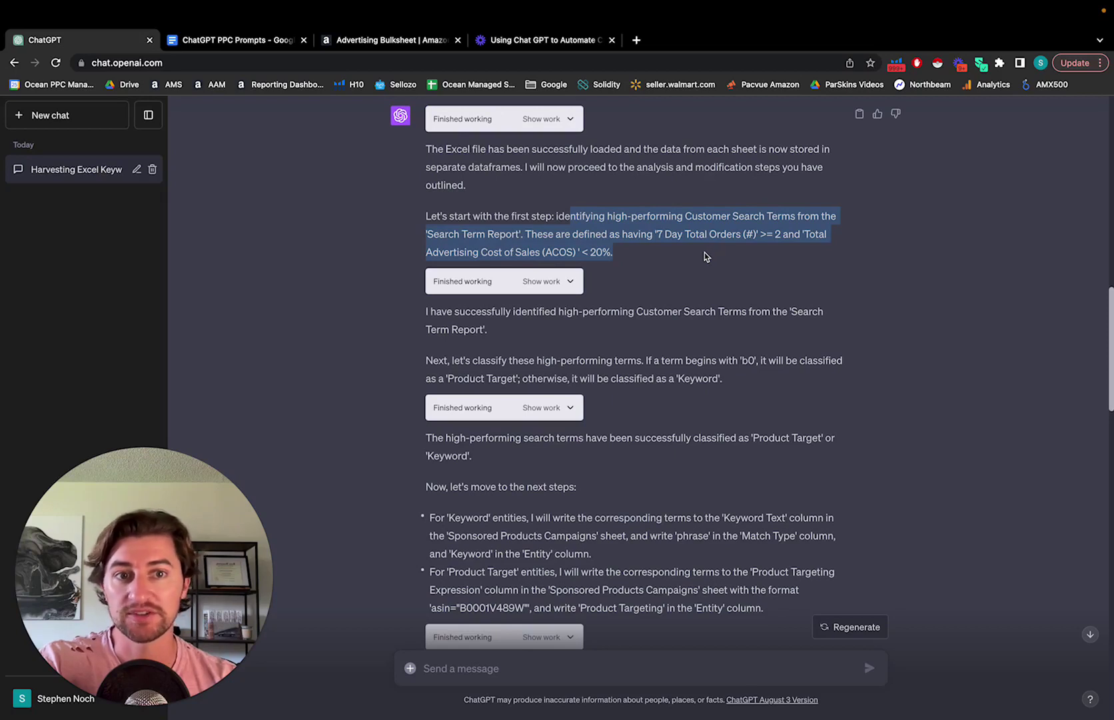
{"action": "scroll", "coordinate": [706, 256], "scroll_direction": "down", "scroll_amount": 3}
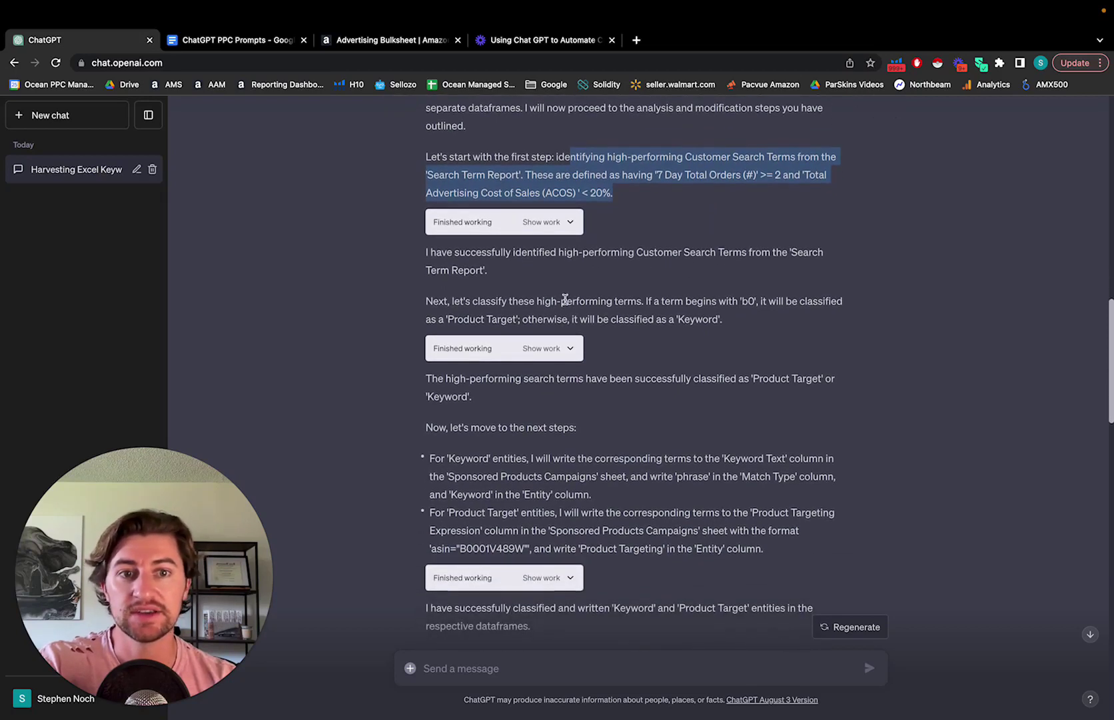
{"action": "left_click_drag", "start_coordinate": [501, 301], "coordinate": [745, 320]}
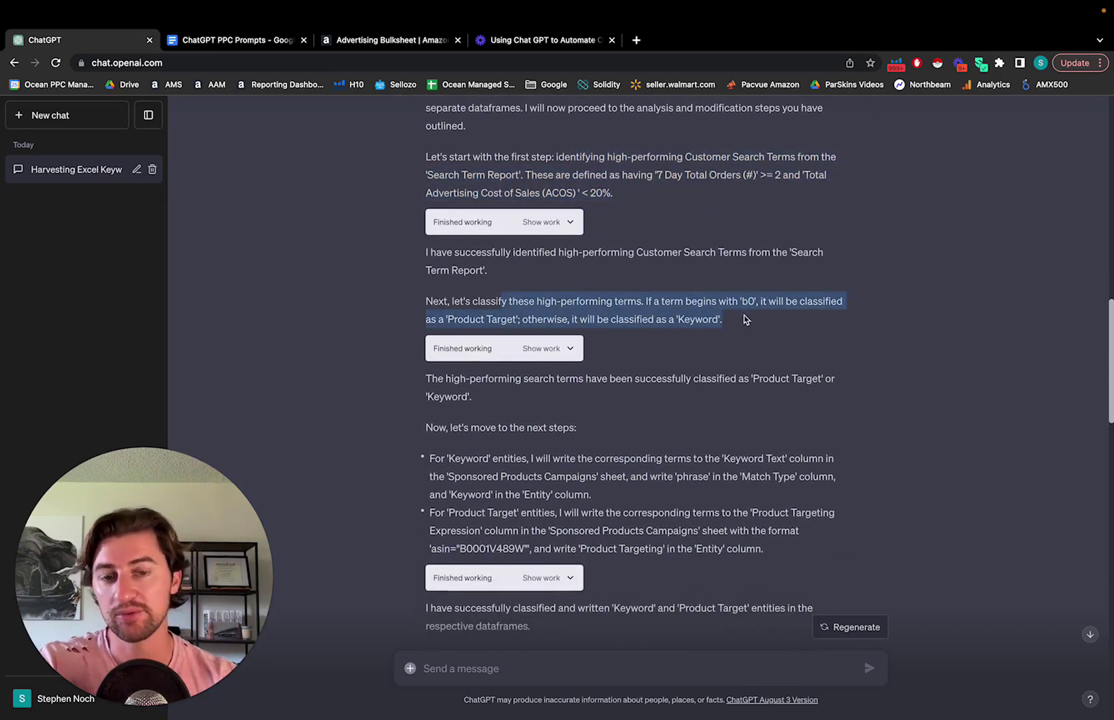
{"action": "scroll", "coordinate": [744, 320], "scroll_direction": "down", "scroll_amount": 3}
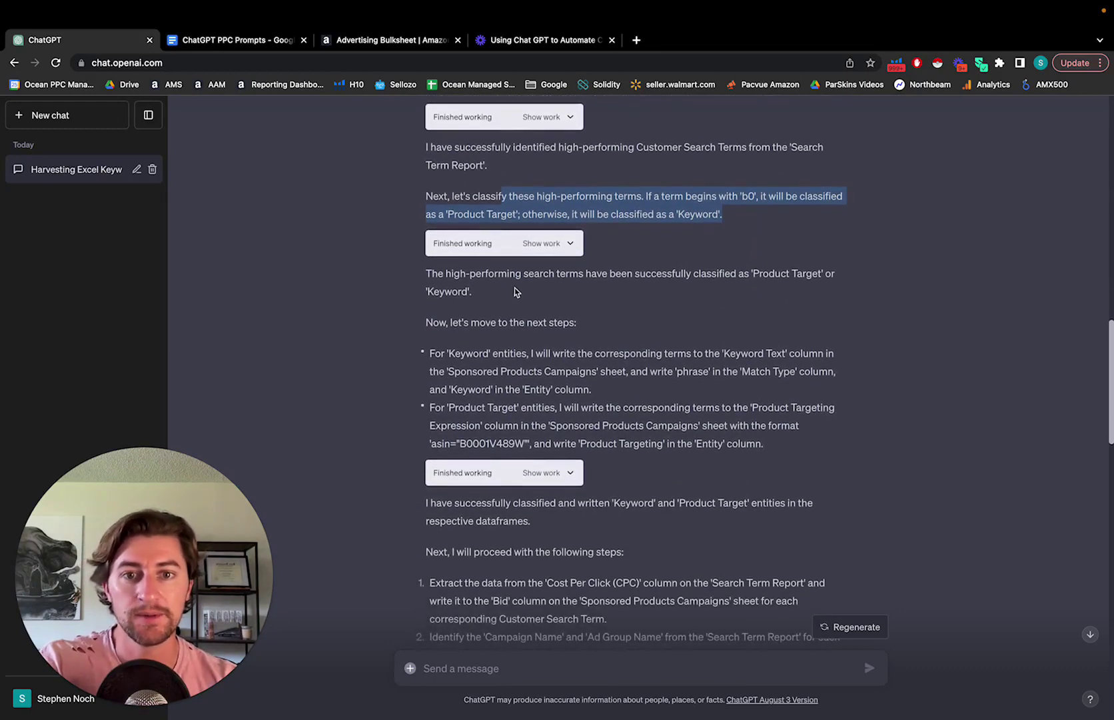
{"action": "left_click_drag", "start_coordinate": [478, 338], "coordinate": [758, 444]}
{"action": "scroll", "coordinate": [758, 447], "scroll_direction": "down", "scroll_amount": 3}
{"action": "scroll", "coordinate": [758, 447], "scroll_direction": "down", "scroll_amount": 5}
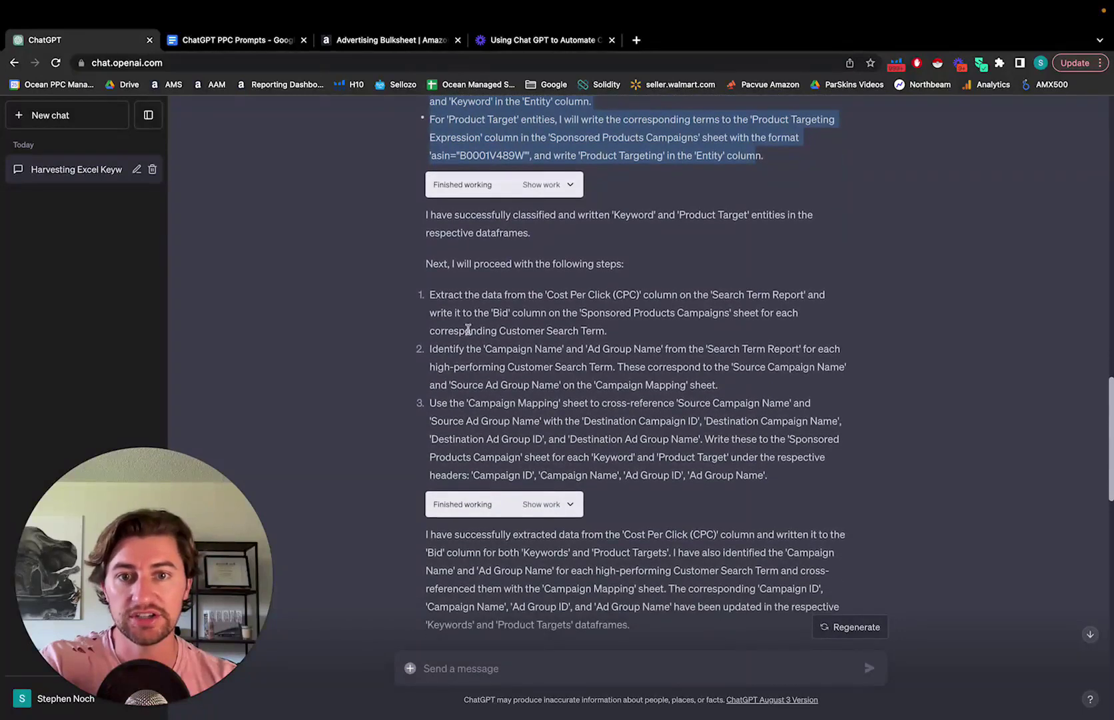
{"action": "left_click", "coordinate": [505, 290]}
{"action": "left_click_drag", "start_coordinate": [504, 290], "coordinate": [682, 343]}
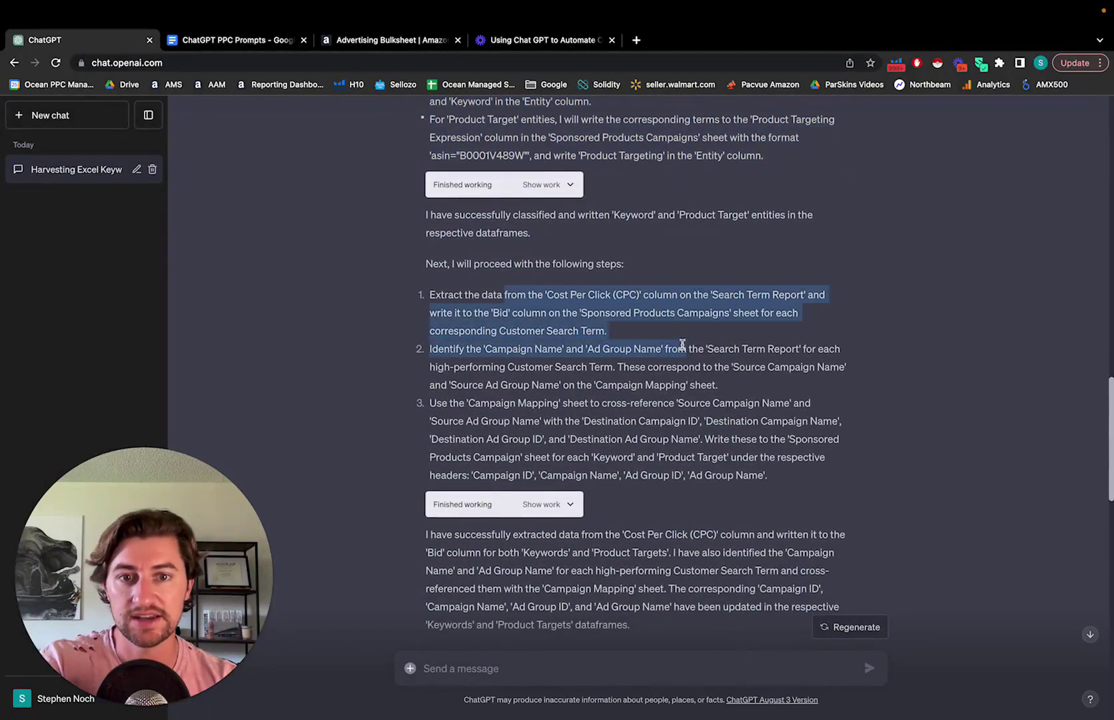
{"action": "scroll", "coordinate": [682, 343], "scroll_direction": "down", "scroll_amount": 2}
{"action": "left_click_drag", "start_coordinate": [482, 321], "coordinate": [768, 401]}
{"action": "scroll", "coordinate": [776, 400], "scroll_direction": "down", "scroll_amount": 3}
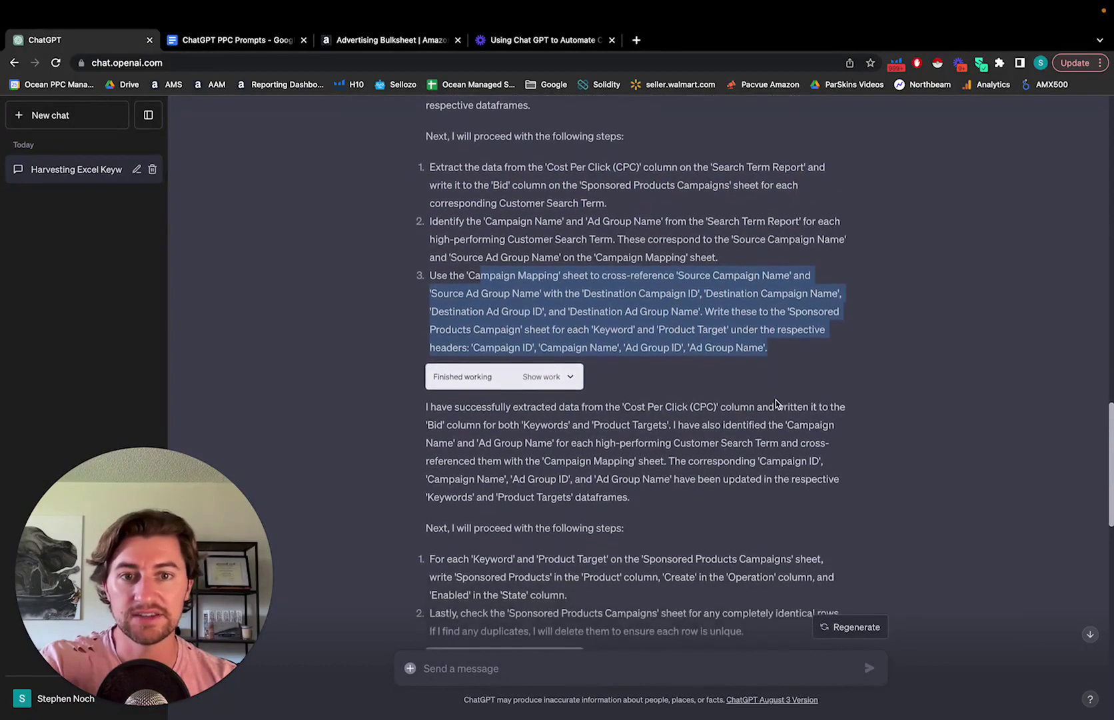
{"action": "scroll", "coordinate": [776, 400], "scroll_direction": "down", "scroll_amount": 1}
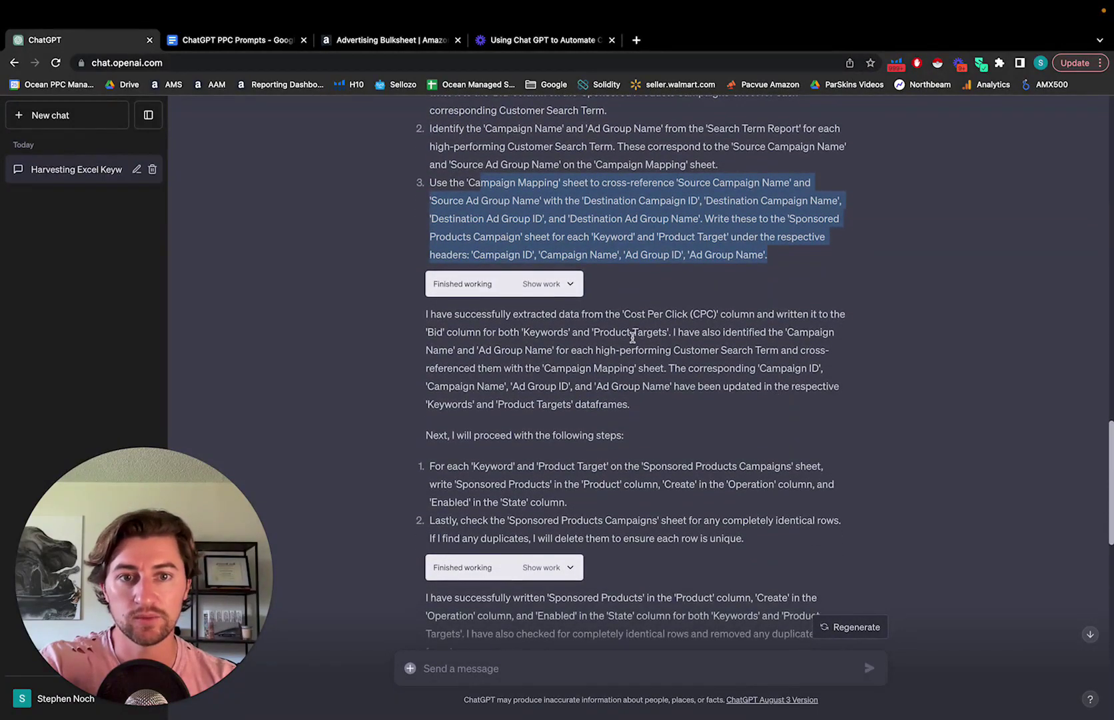
{"action": "scroll", "coordinate": [514, 343], "scroll_direction": "down", "scroll_amount": 1}
{"action": "scroll", "coordinate": [514, 344], "scroll_direction": "down", "scroll_amount": 2}
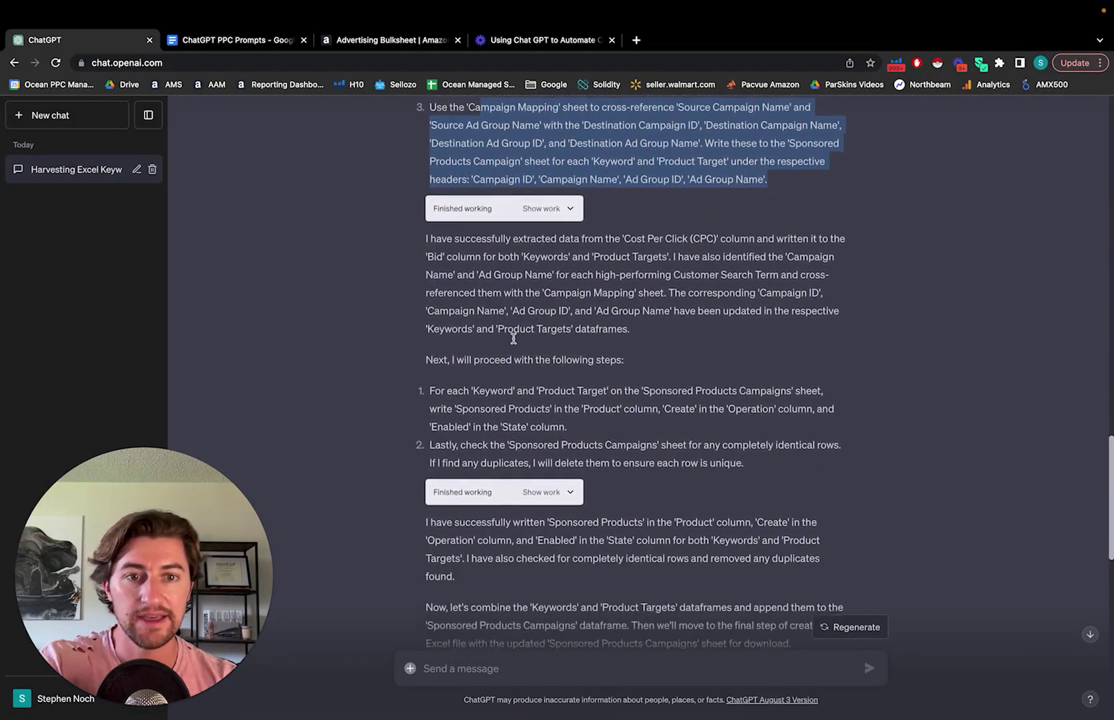
{"action": "left_click", "coordinate": [498, 372]}
{"action": "triple_click", "coordinate": [499, 372]}
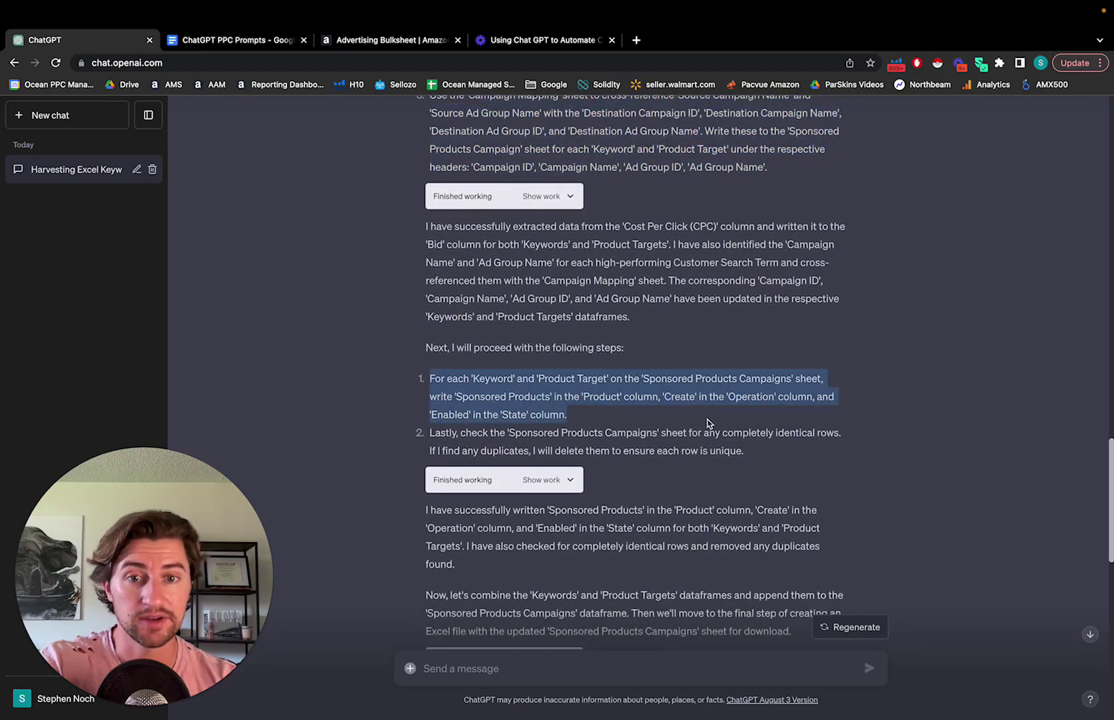
{"action": "left_click", "coordinate": [710, 423]}
{"action": "left_click_drag", "start_coordinate": [660, 393], "coordinate": [773, 395]}
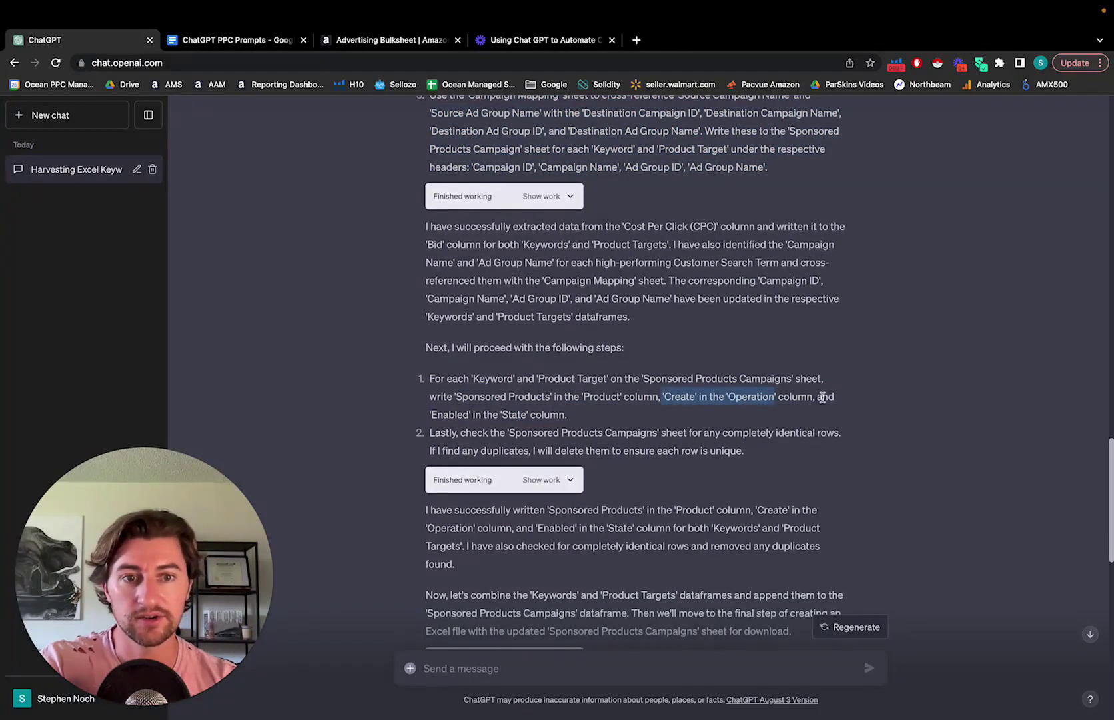
{"action": "left_click", "coordinate": [828, 399]}
{"action": "scroll", "coordinate": [586, 410], "scroll_direction": "down", "scroll_amount": 2}
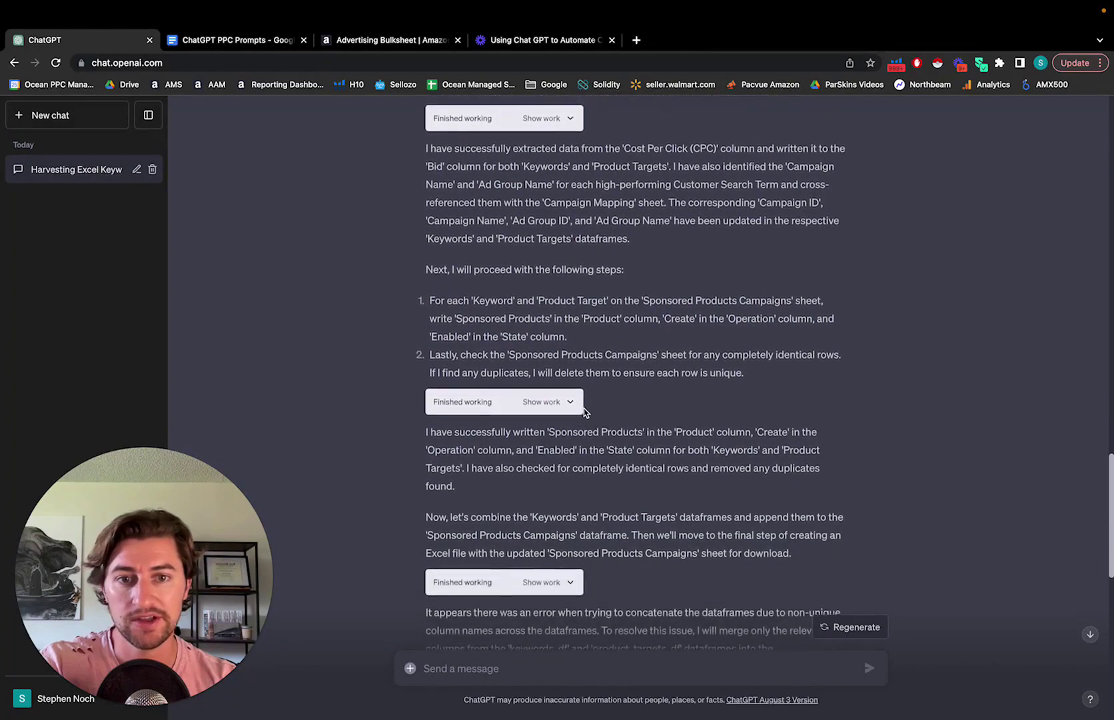
{"action": "scroll", "coordinate": [680, 345], "scroll_direction": "down", "scroll_amount": 1}
{"action": "left_click_drag", "start_coordinate": [625, 314], "coordinate": [749, 314]}
{"action": "scroll", "coordinate": [816, 330], "scroll_direction": "down", "scroll_amount": 3}
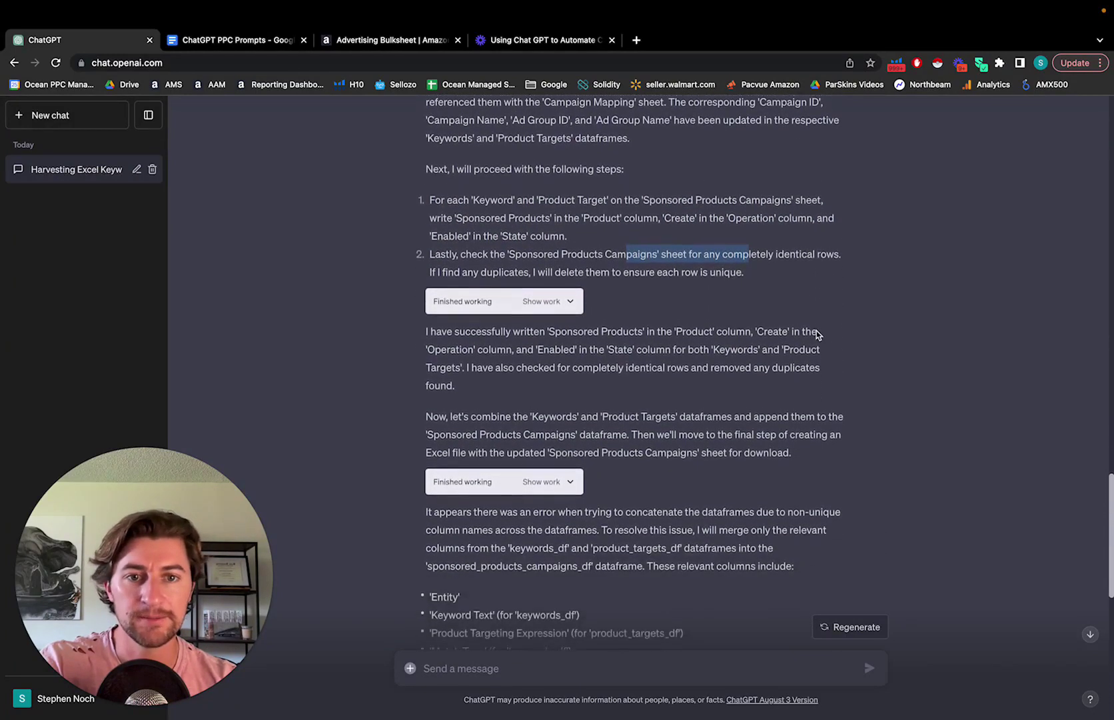
{"action": "scroll", "coordinate": [816, 331], "scroll_direction": "down", "scroll_amount": 1}
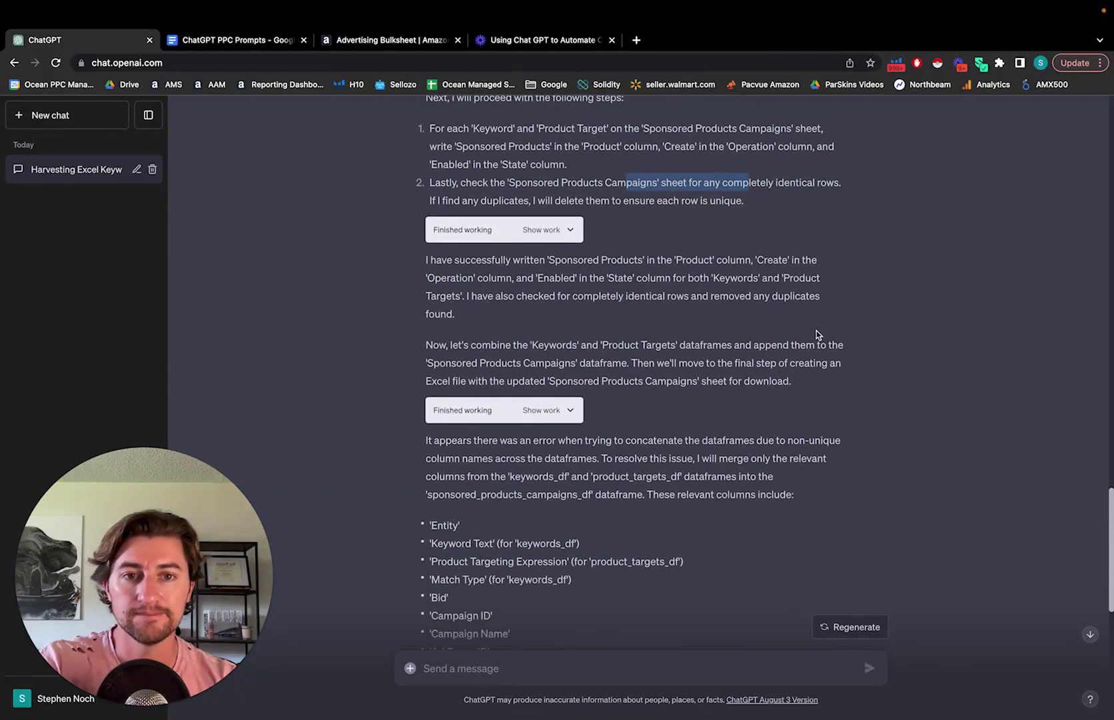
{"action": "scroll", "coordinate": [817, 331], "scroll_direction": "down", "scroll_amount": 1}
{"action": "scroll", "coordinate": [816, 330], "scroll_direction": "down", "scroll_amount": 2}
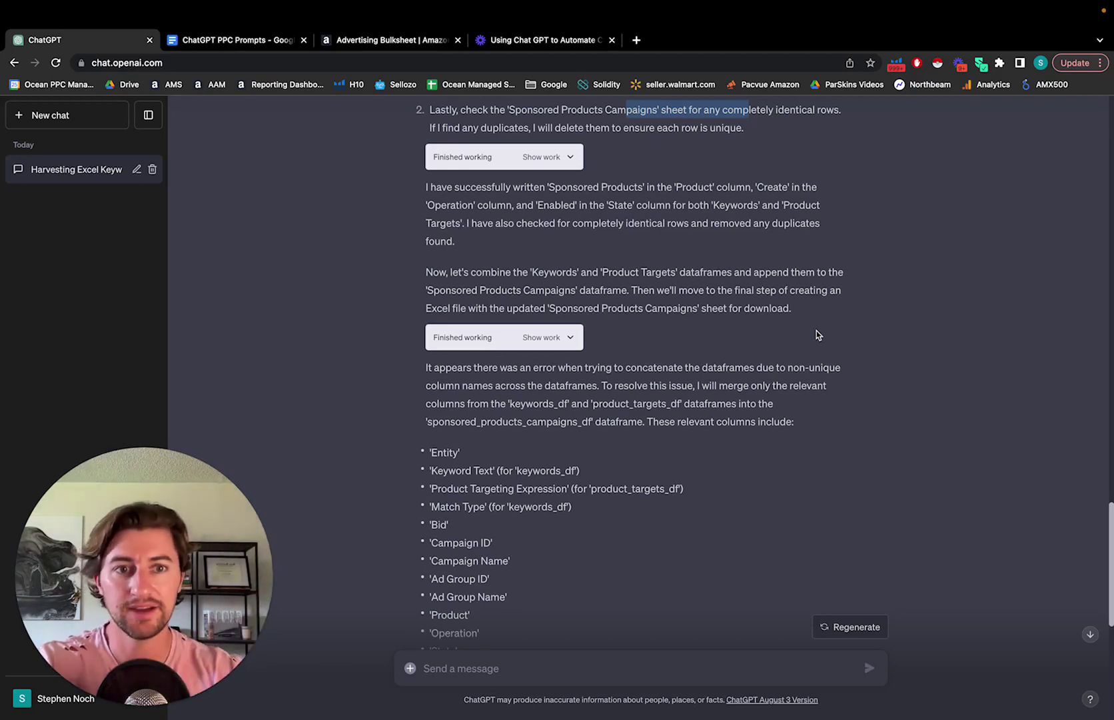
Step: Read ChatGPT's reply on the columns to merge and its apology for the persisting error
{"action": "scroll", "coordinate": [816, 331], "scroll_direction": "down", "scroll_amount": 1}
{"action": "scroll", "coordinate": [816, 330], "scroll_direction": "down", "scroll_amount": 2}
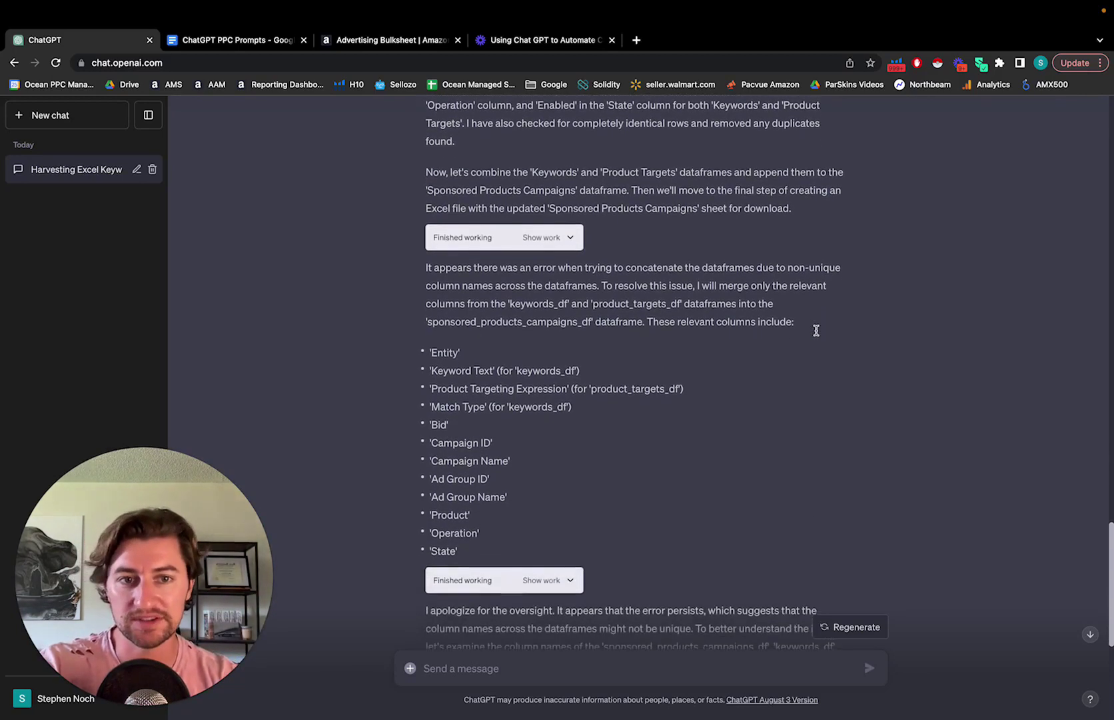
{"action": "scroll", "coordinate": [728, 325], "scroll_direction": "down", "scroll_amount": 1}
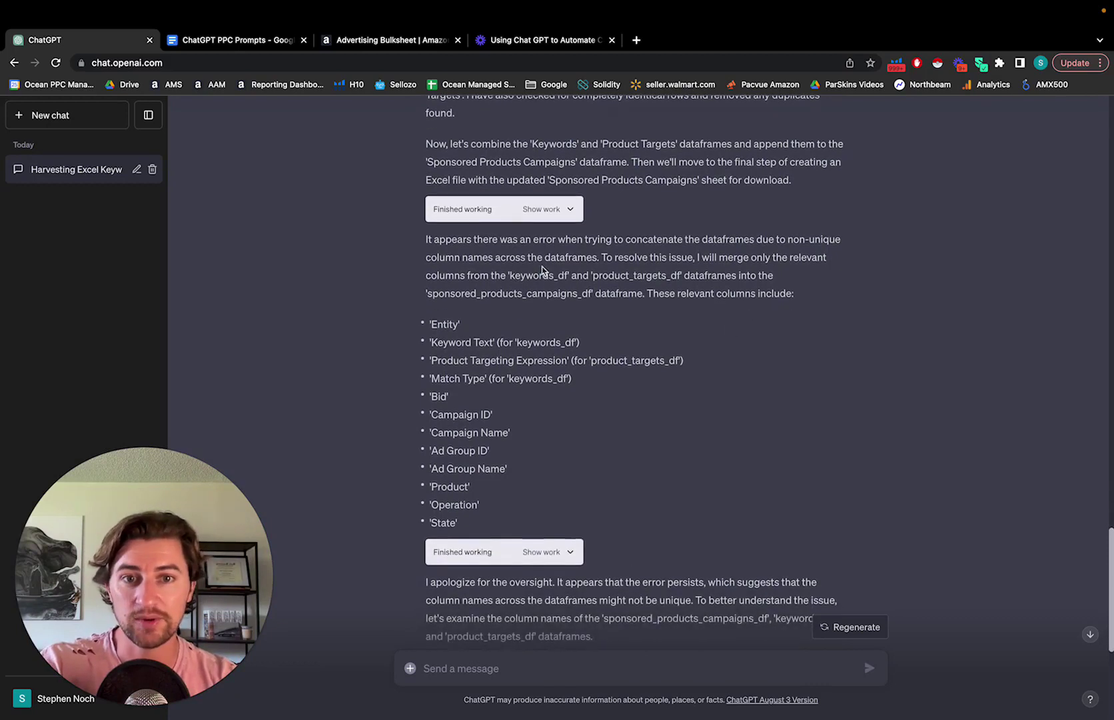
{"action": "left_click_drag", "start_coordinate": [541, 274], "coordinate": [676, 376]}
{"action": "scroll", "coordinate": [677, 376], "scroll_direction": "down", "scroll_amount": 1}
{"action": "scroll", "coordinate": [676, 378], "scroll_direction": "down", "scroll_amount": 3}
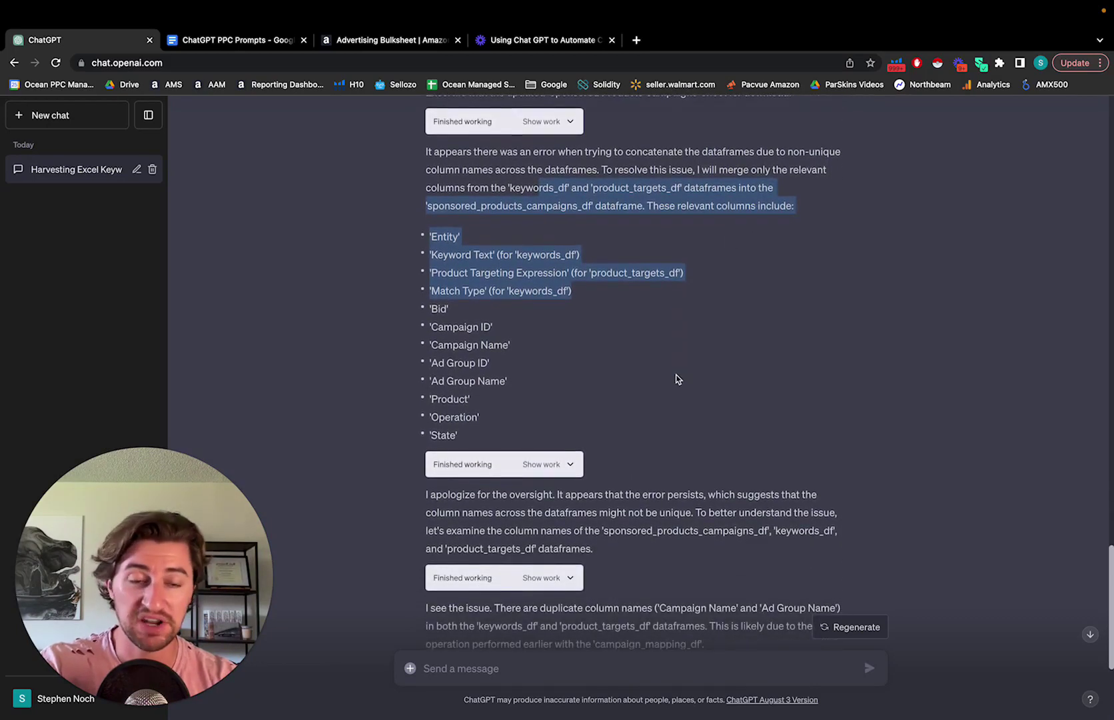
{"action": "scroll", "coordinate": [712, 452], "scroll_direction": "down", "scroll_amount": 1}
{"action": "scroll", "coordinate": [713, 453], "scroll_direction": "down", "scroll_amount": 1}
{"action": "left_click_drag", "start_coordinate": [622, 400], "coordinate": [736, 486]}
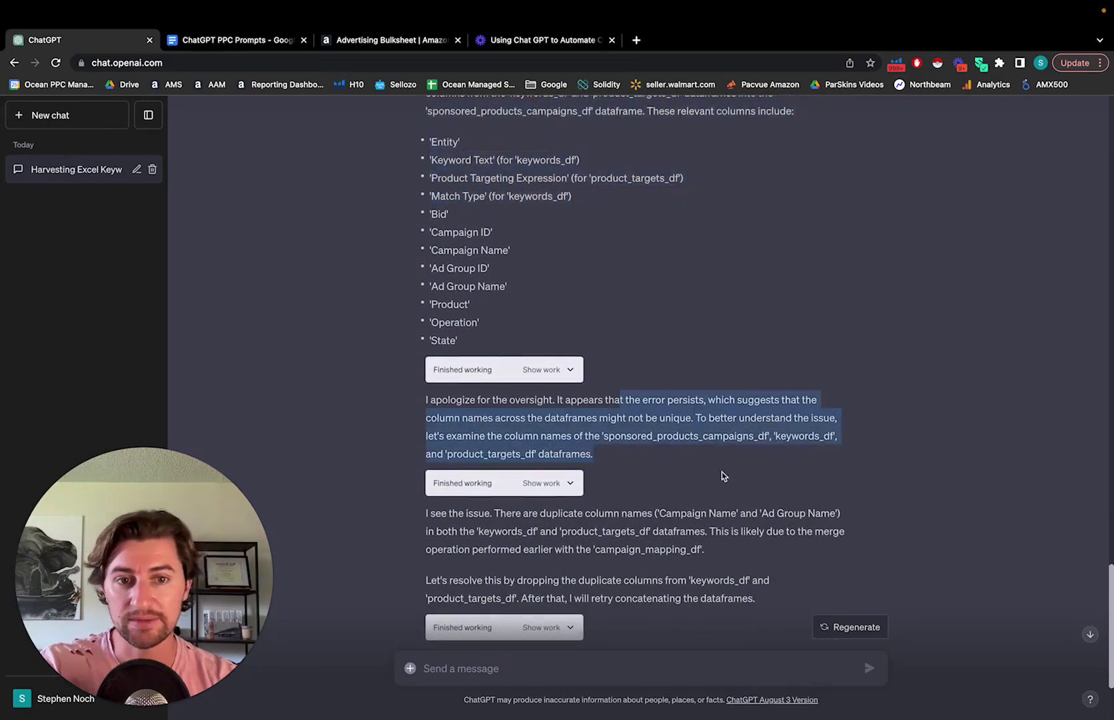
{"action": "left_click", "coordinate": [743, 488]}
Step: Read ChatGPT's explanation of the duplicate column names and its fix
{"action": "scroll", "coordinate": [743, 488], "scroll_direction": "down", "scroll_amount": 3}
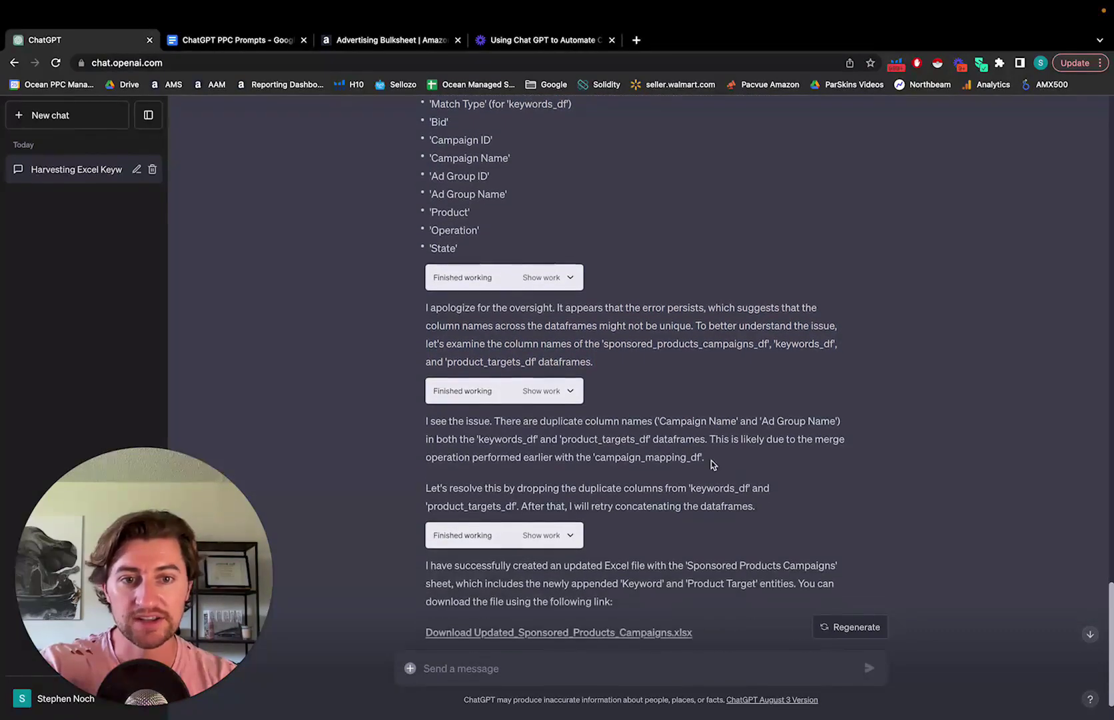
{"action": "left_click_drag", "start_coordinate": [669, 421], "coordinate": [848, 428]}
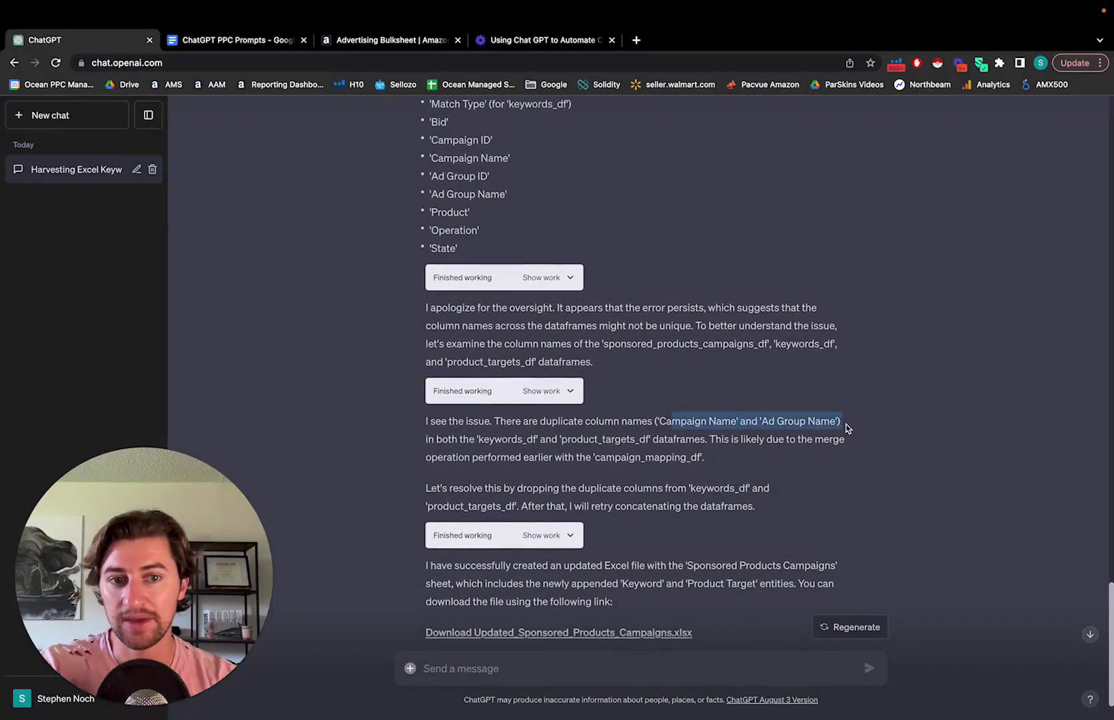
{"action": "scroll", "coordinate": [792, 486], "scroll_direction": "down", "scroll_amount": 1}
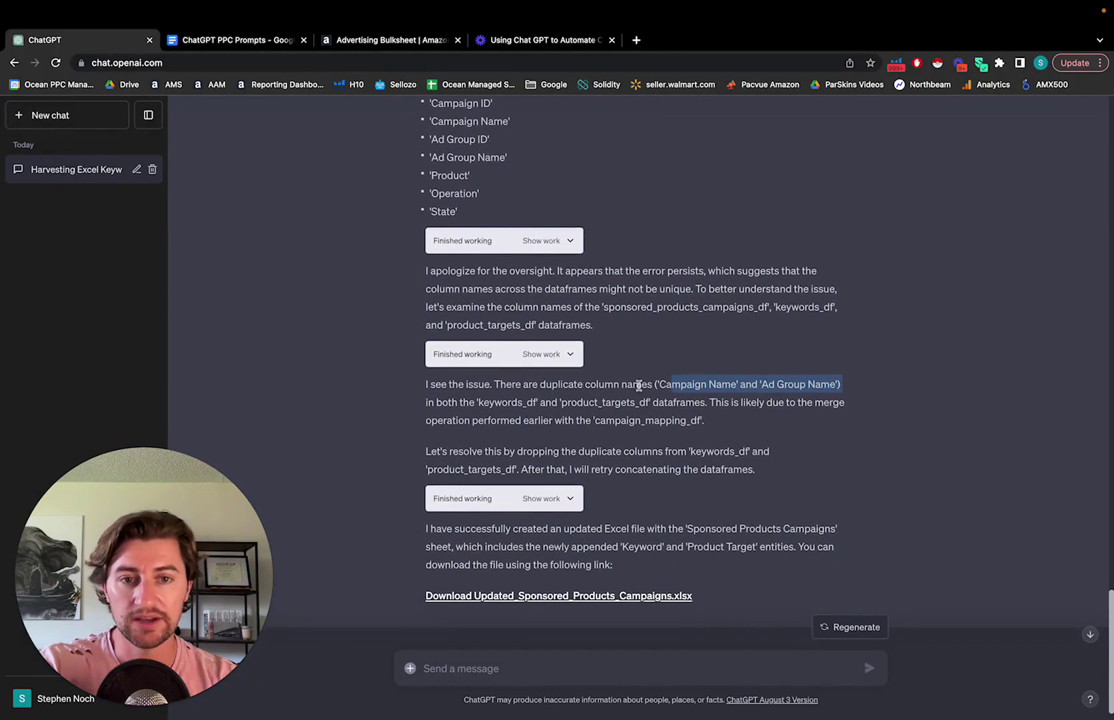
{"action": "left_click_drag", "start_coordinate": [604, 386], "coordinate": [729, 451]}
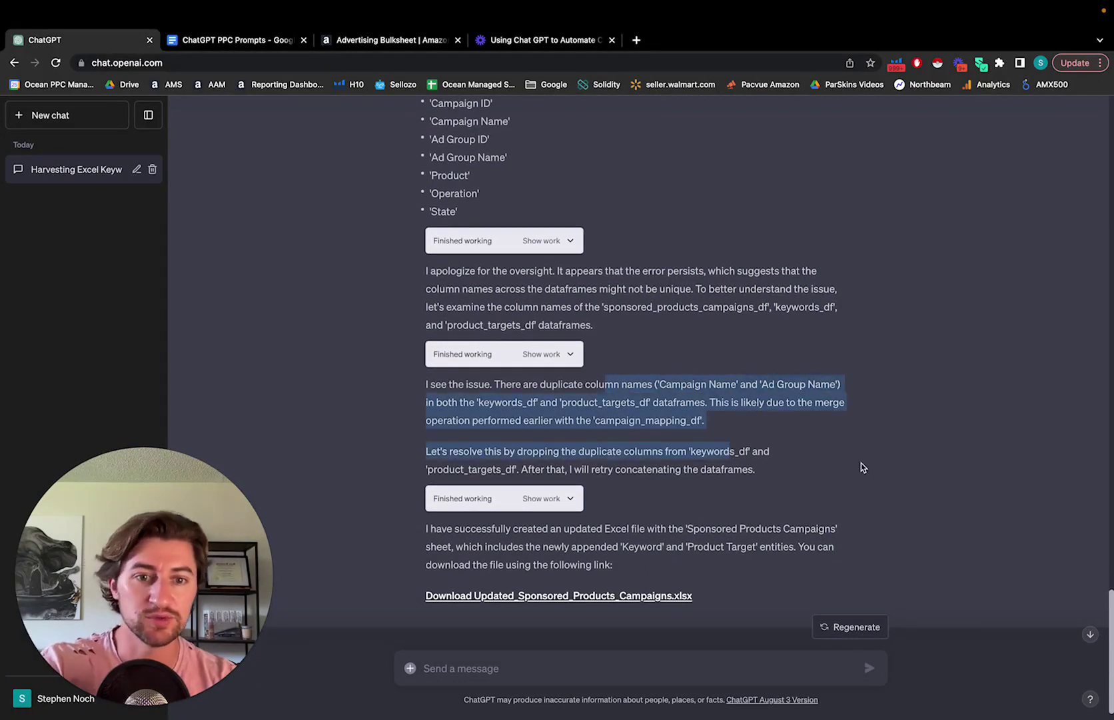
{"action": "scroll", "coordinate": [788, 486], "scroll_direction": "down", "scroll_amount": 1}
{"action": "left_click_drag", "start_coordinate": [621, 497], "coordinate": [726, 558]}
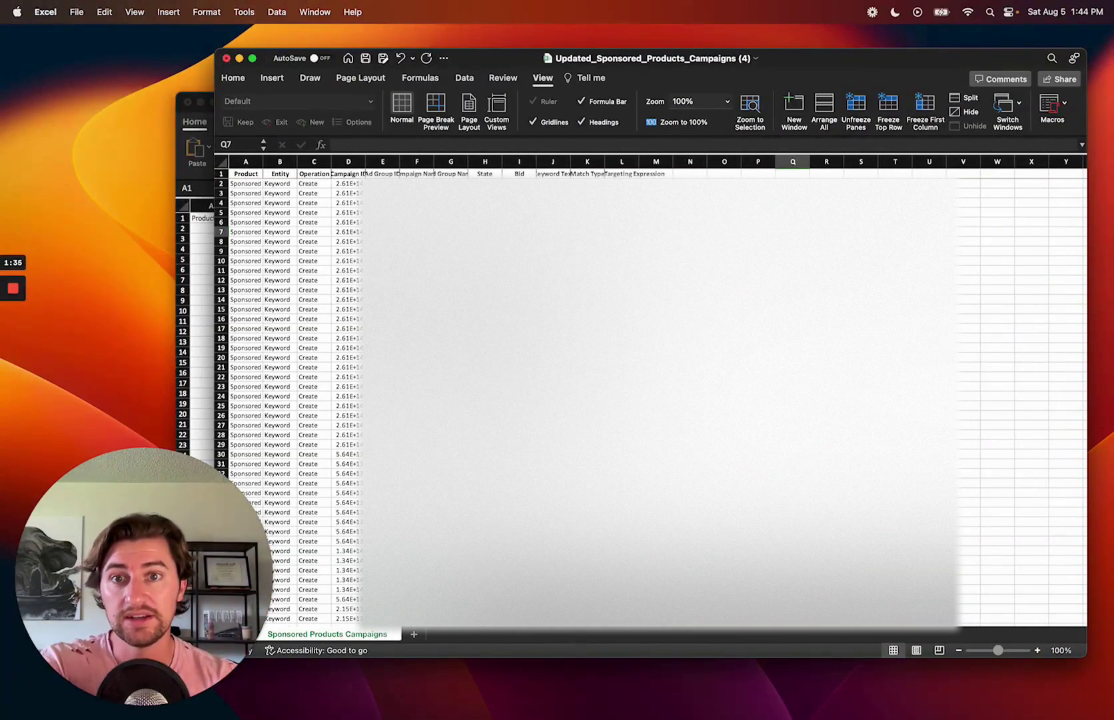
Step: Format the Campaign ID column as Number so full IDs replace scientific notation
{"action": "left_click", "coordinate": [346, 163]}
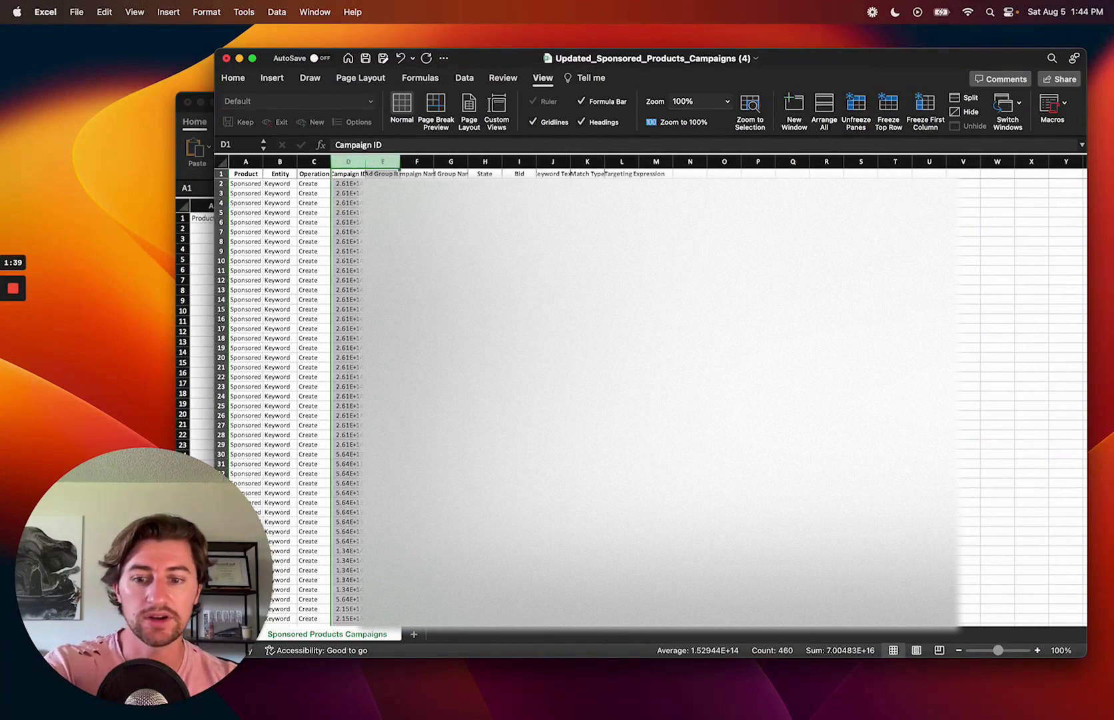
{"action": "key", "text": "super+1"}
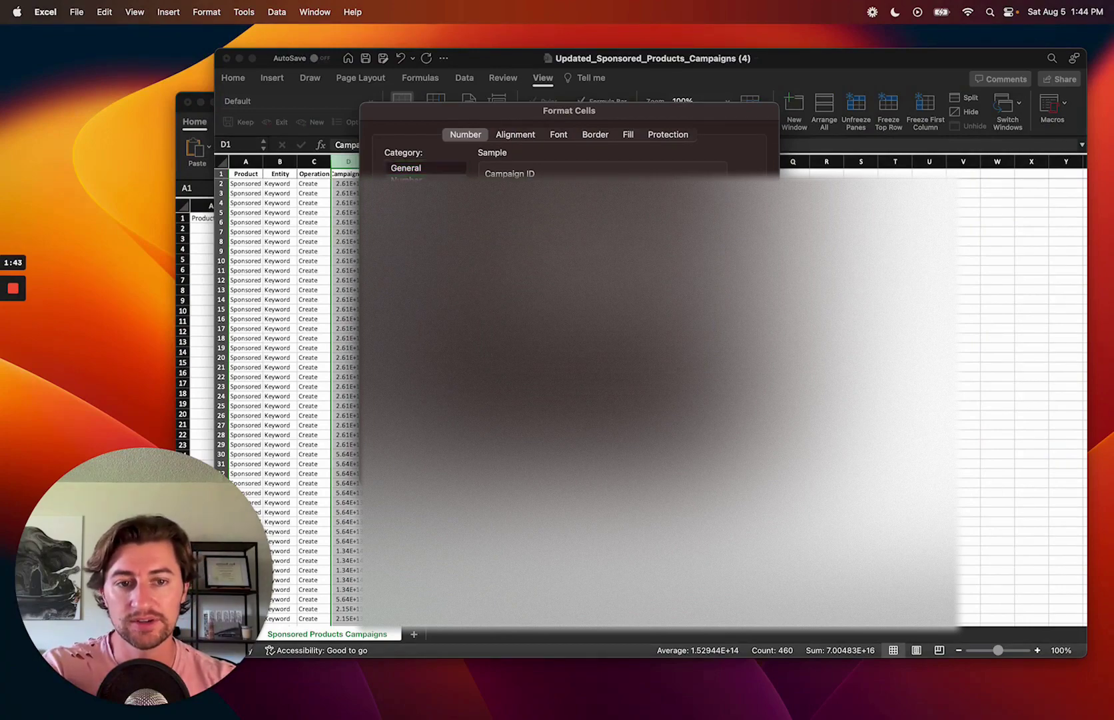
{"action": "key", "text": "Return"}
{"action": "left_click", "coordinate": [474, 300]}
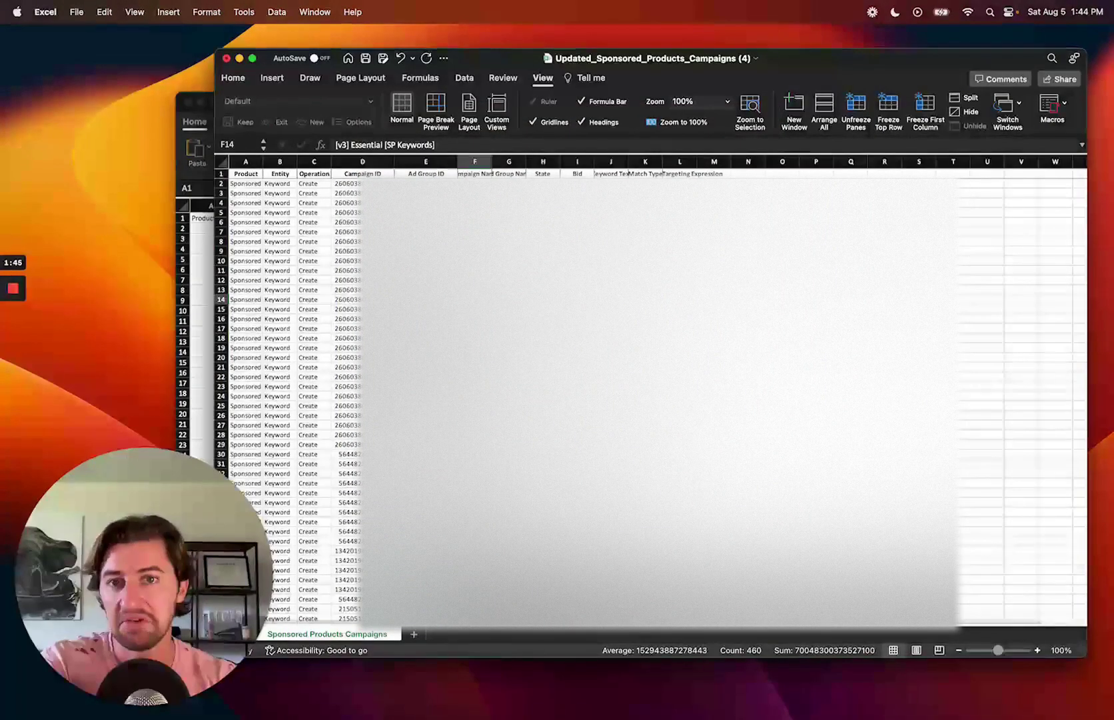
Step: Autofit the Keyword Text and Product Targeting Expression columns and check the Product Targeting rows
{"action": "left_click", "coordinate": [543, 289]}
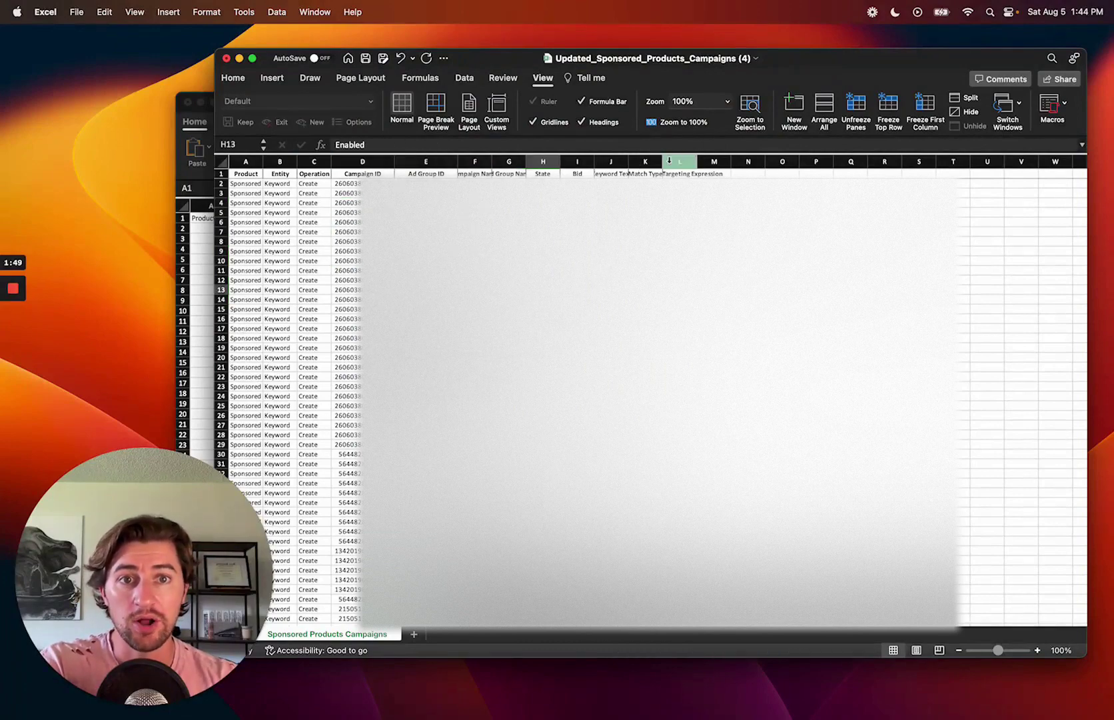
{"action": "double_click", "coordinate": [629, 161]}
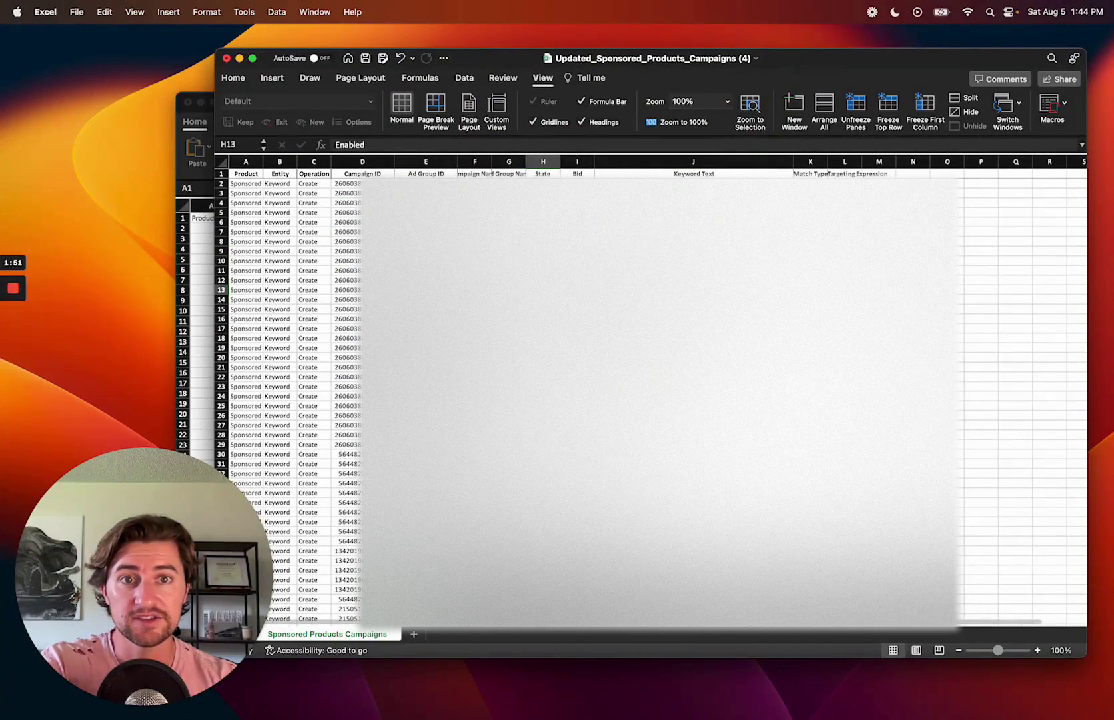
{"action": "left_click_drag", "start_coordinate": [829, 161], "coordinate": [833, 161]}
{"action": "double_click", "coordinate": [868, 161]}
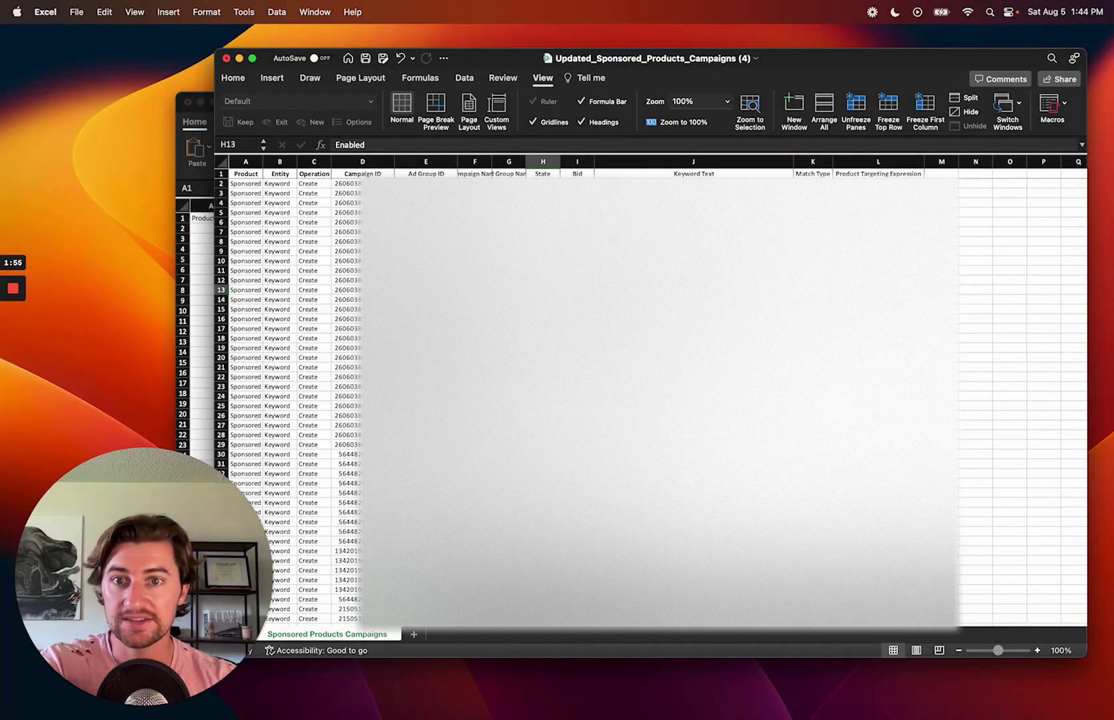
{"action": "scroll", "coordinate": [600, 400], "scroll_direction": "down", "scroll_amount": 20}
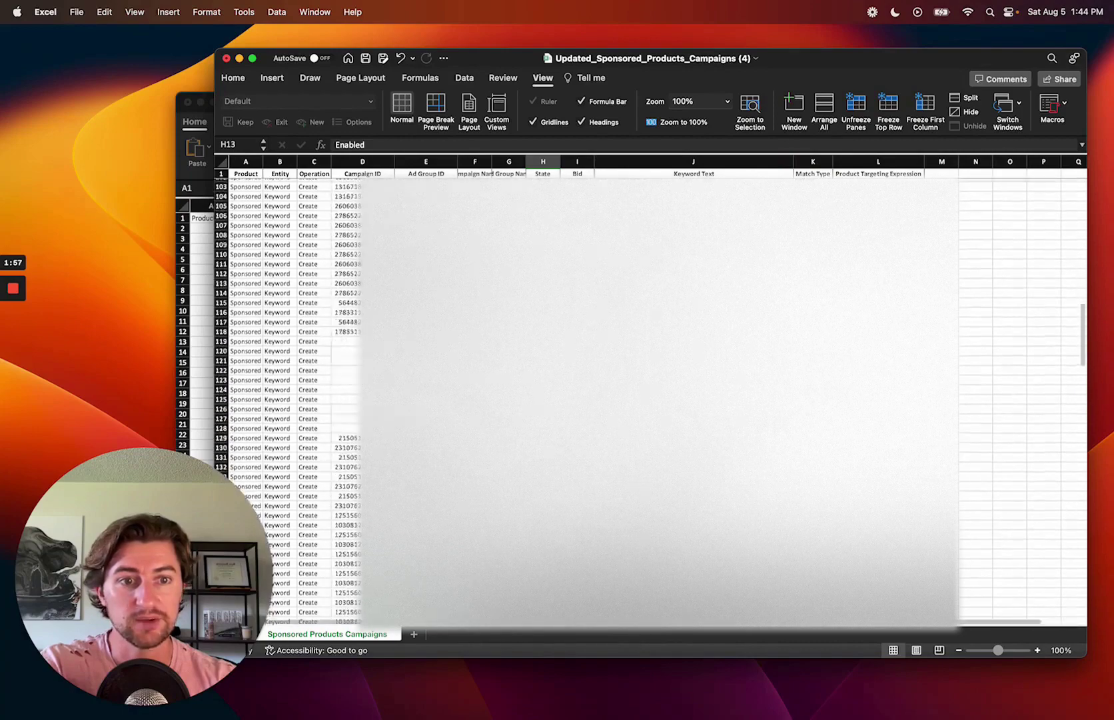
{"action": "scroll", "coordinate": [600, 400], "scroll_direction": "down", "scroll_amount": 10}
{"action": "left_click", "coordinate": [877, 162]}
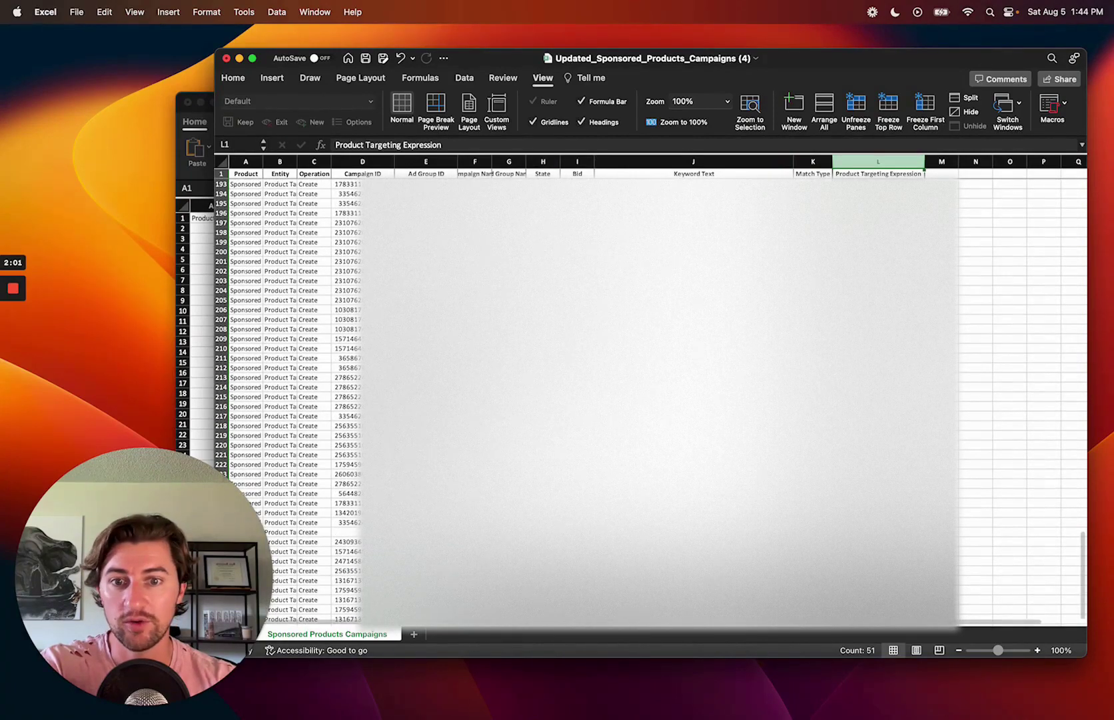
{"action": "scroll", "coordinate": [600, 400], "scroll_direction": "up", "scroll_amount": 20}
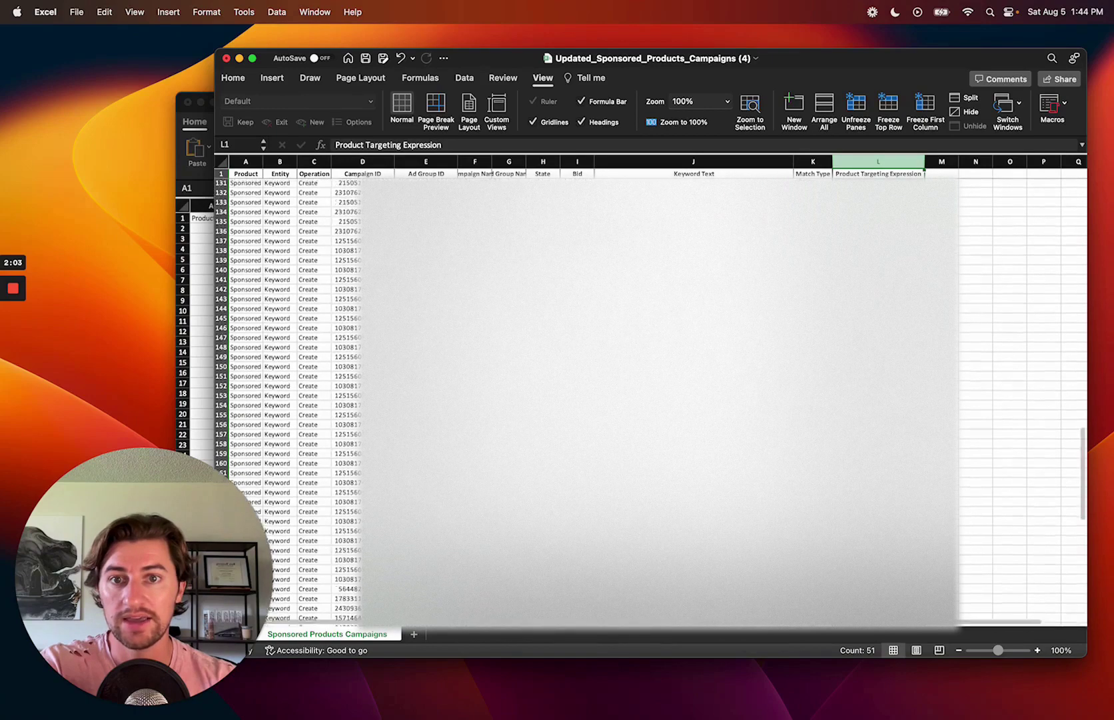
{"action": "scroll", "coordinate": [600, 400], "scroll_direction": "up", "scroll_amount": 5}
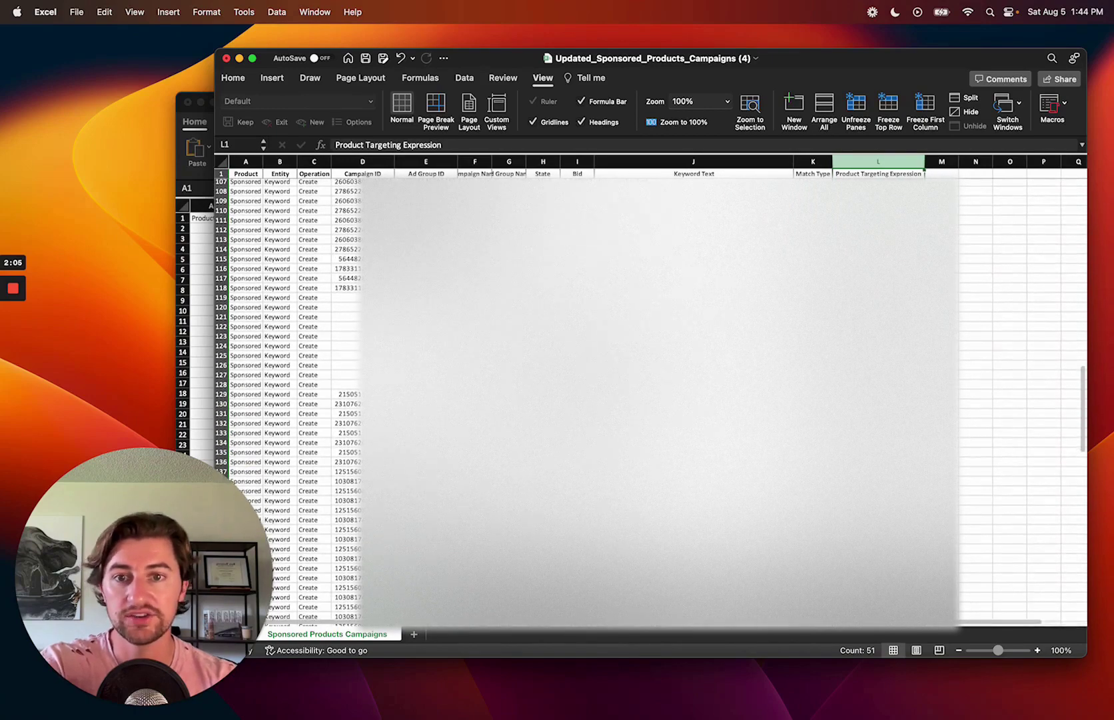
Step: Turn on header-row filtering and filter Campaign ID to show only blank rows
{"action": "left_click_drag", "start_coordinate": [346, 297], "coordinate": [693, 385]}
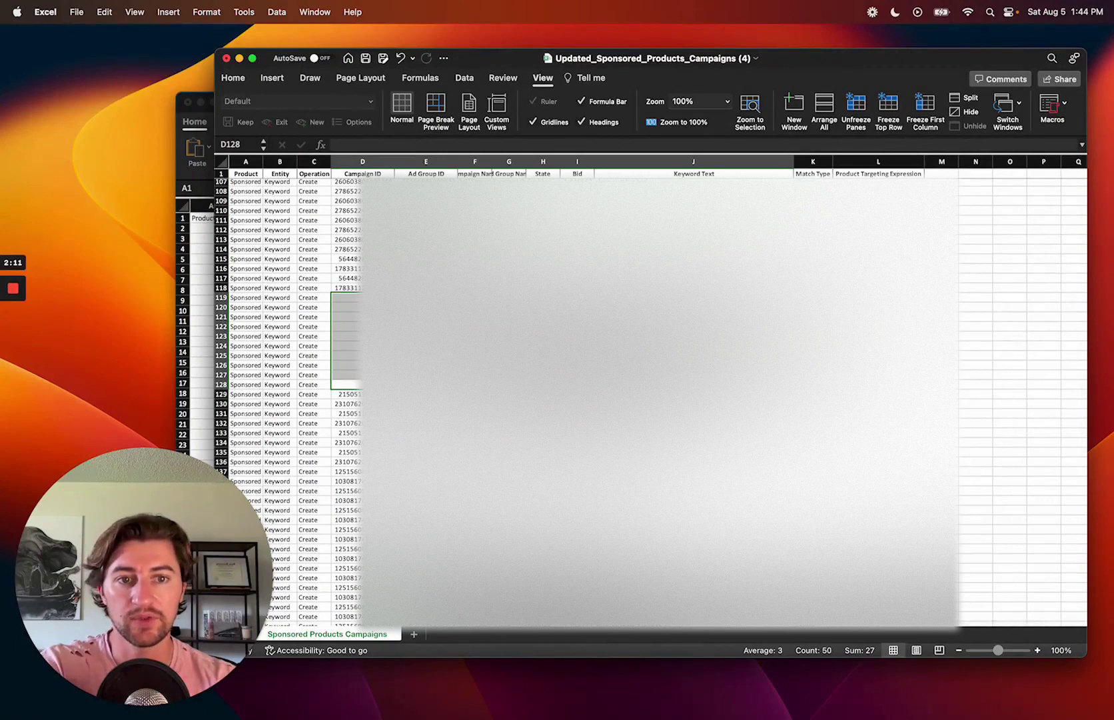
{"action": "left_click_drag", "start_coordinate": [813, 385], "coordinate": [232, 300]}
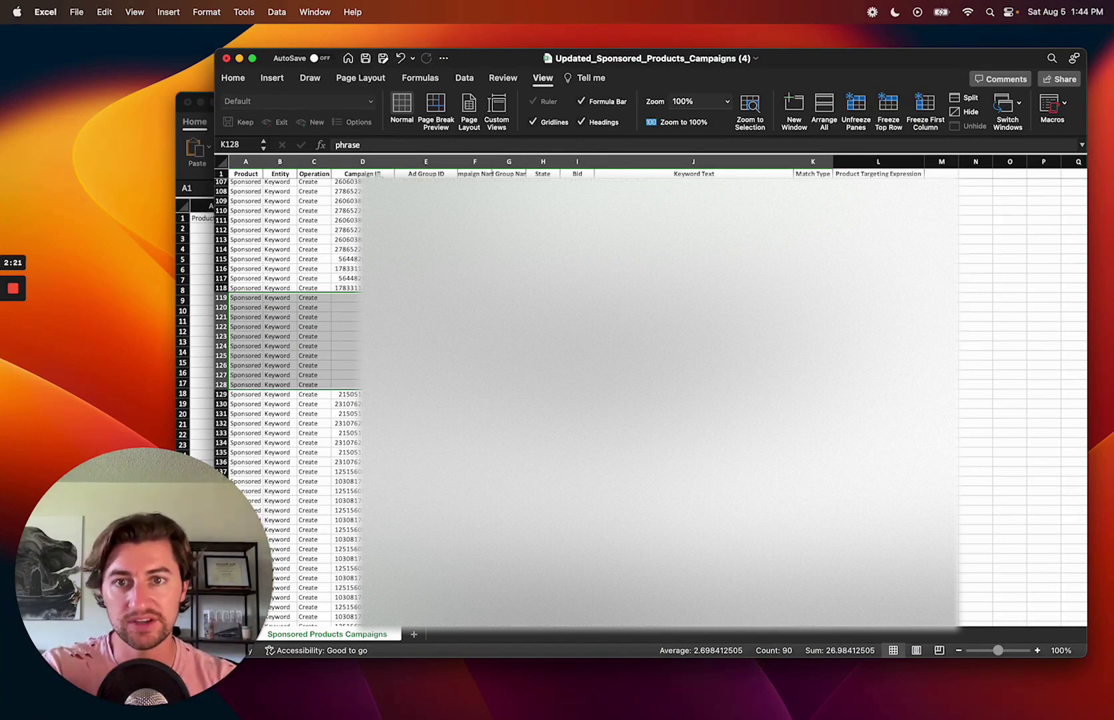
{"action": "left_click", "coordinate": [378, 174]}
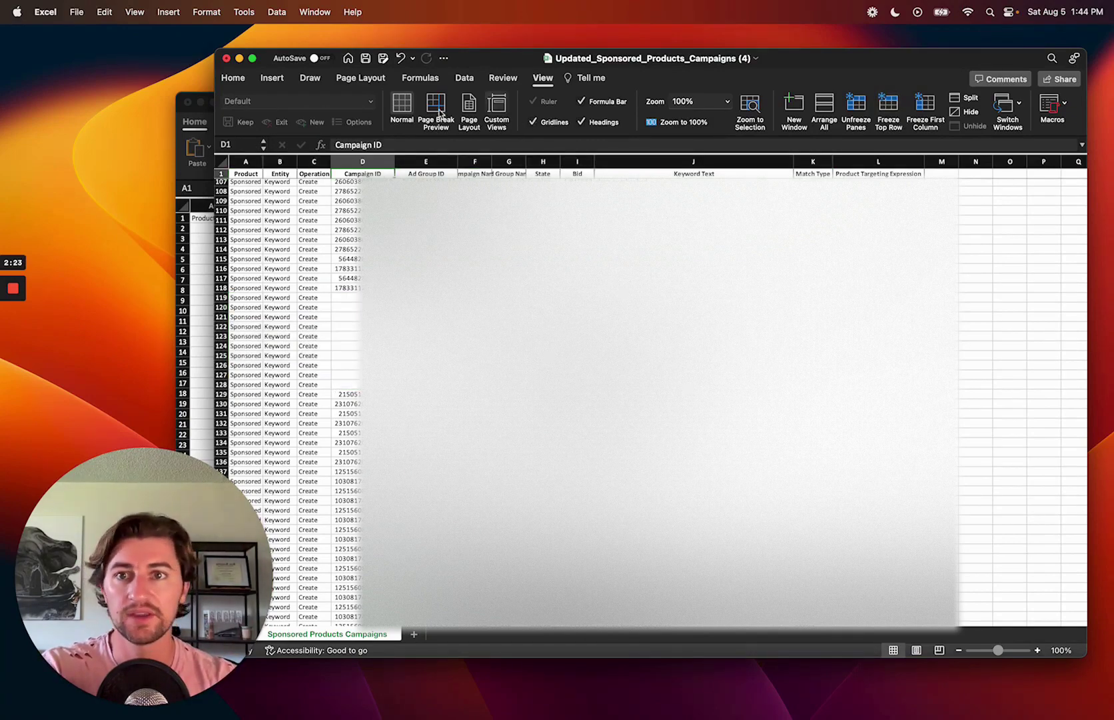
{"action": "left_click", "coordinate": [233, 77]}
{"action": "left_click", "coordinate": [989, 104]}
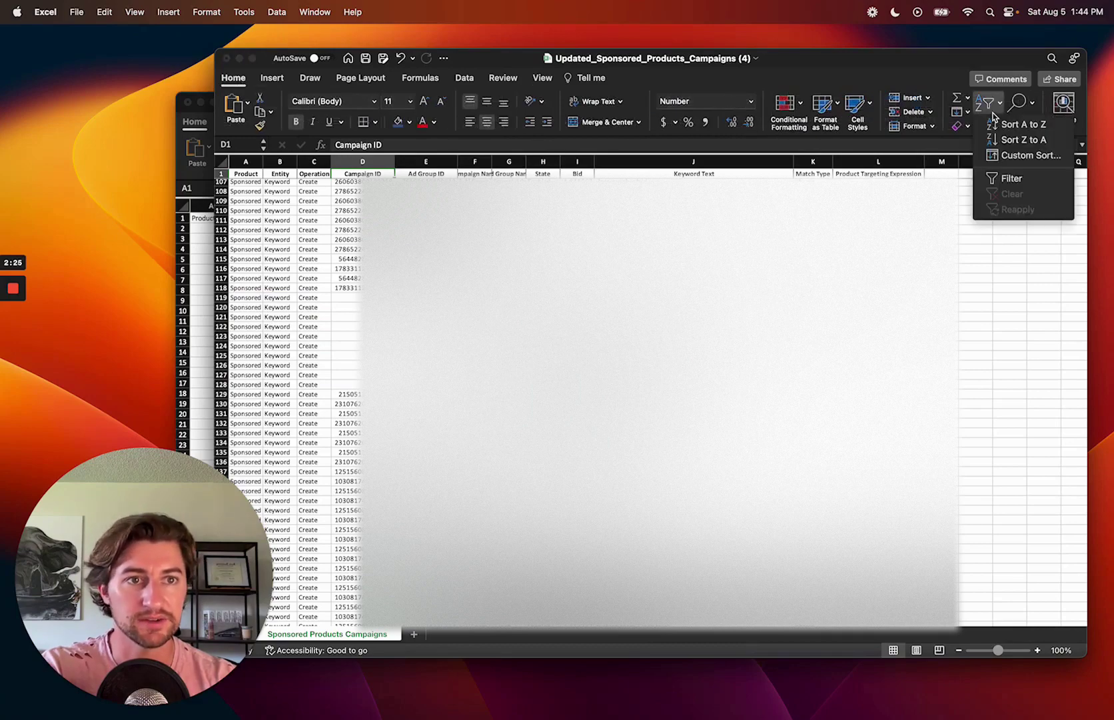
{"action": "left_click", "coordinate": [1011, 178]}
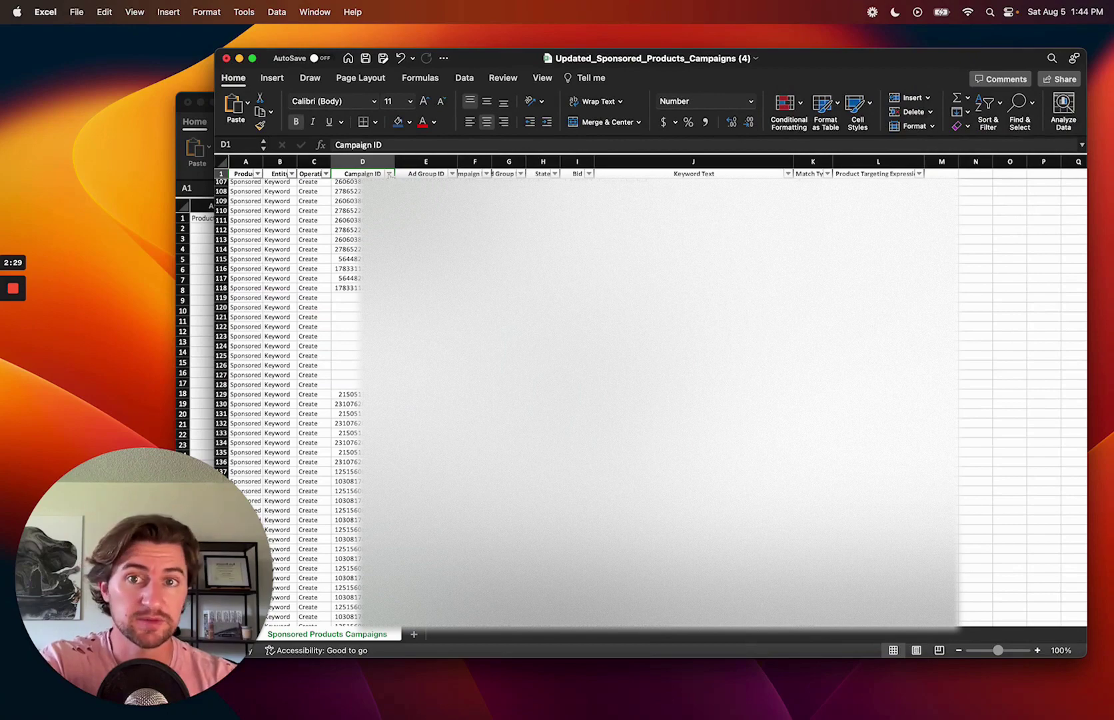
{"action": "left_click", "coordinate": [390, 174]}
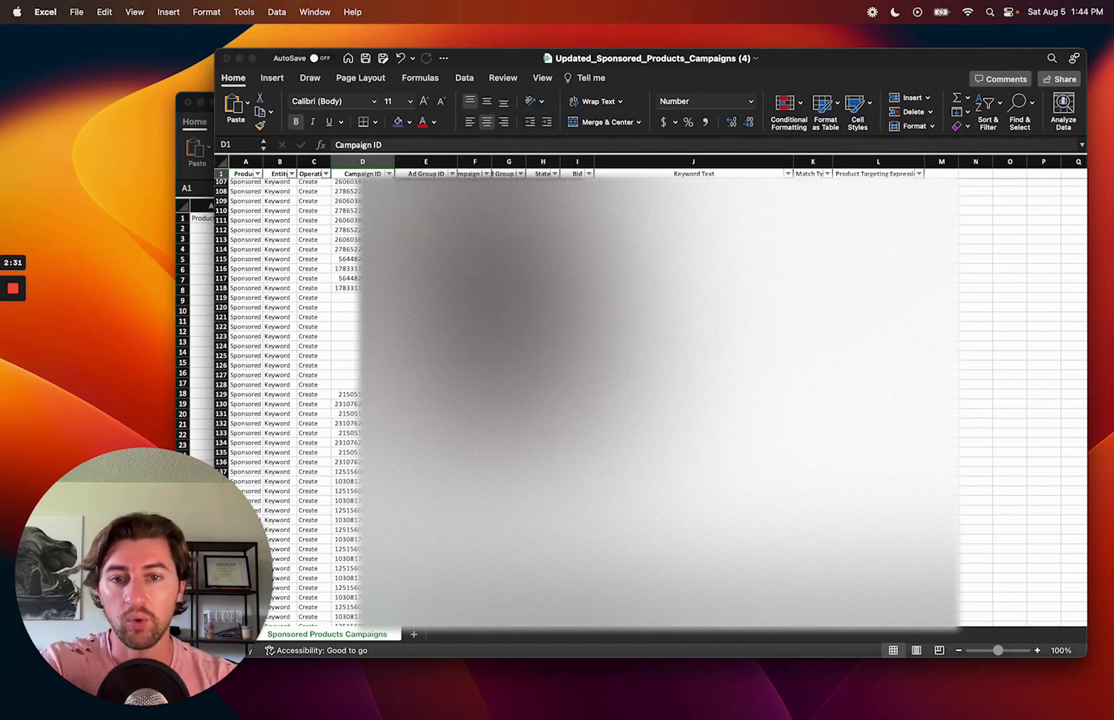
{"action": "left_click", "coordinate": [373, 300]}
{"action": "left_click", "coordinate": [323, 300]}
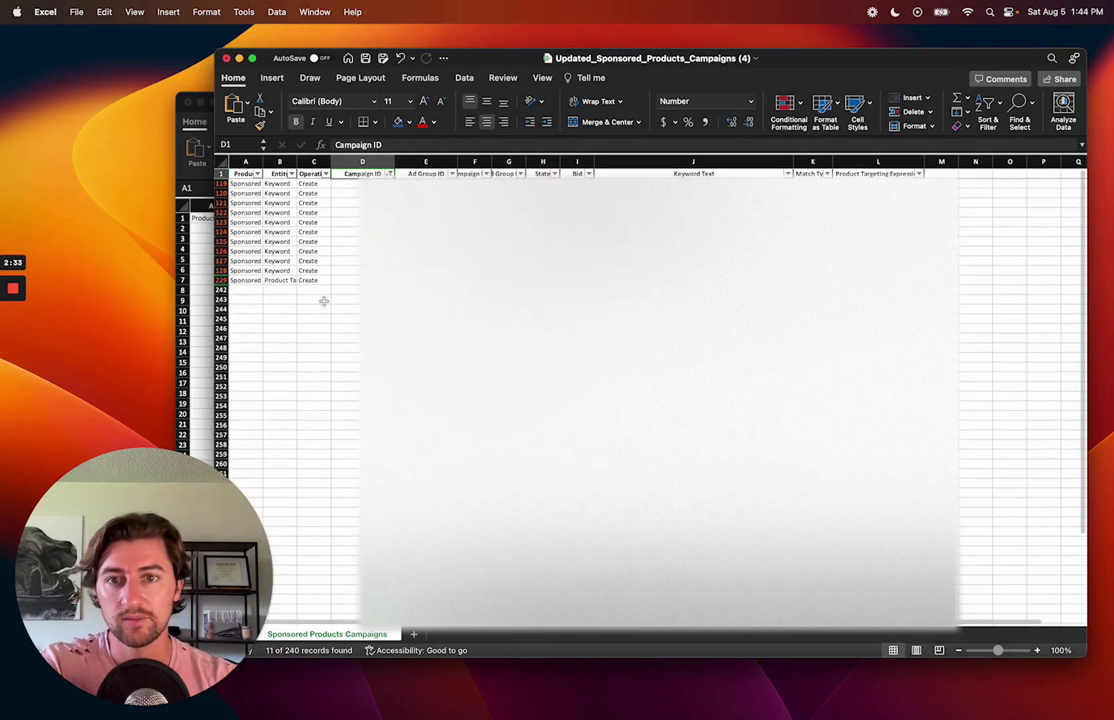
Step: Delete all filtered rows with a blank Campaign ID and clear the filter
{"action": "left_click", "coordinate": [223, 280]}
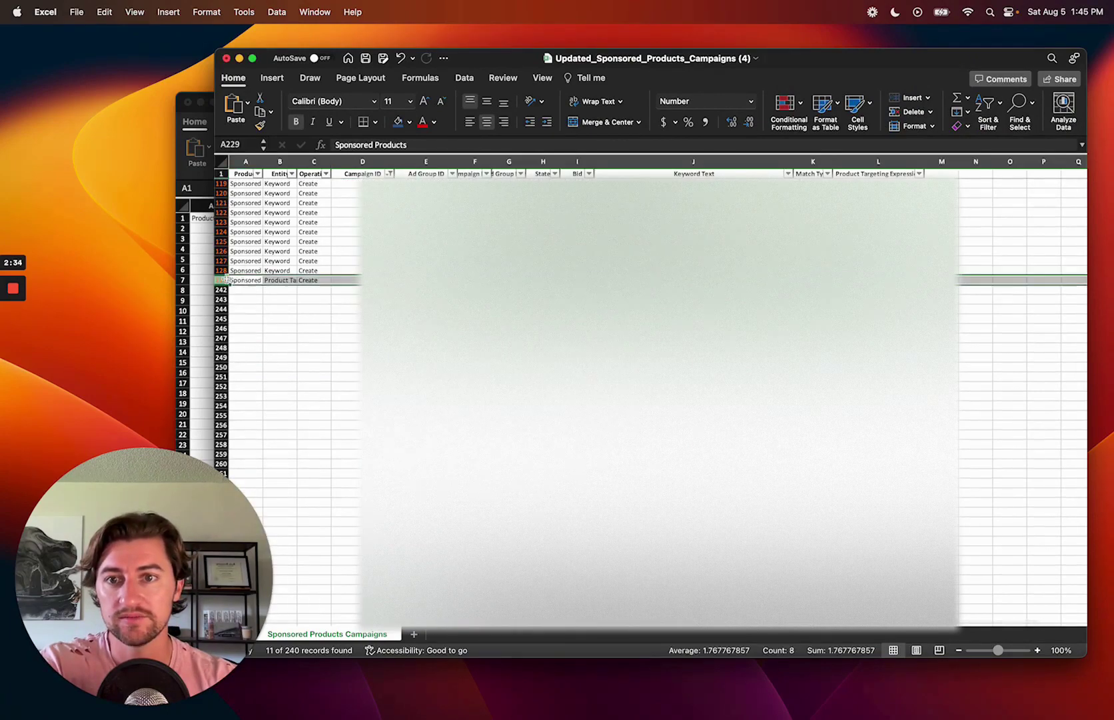
{"action": "left_click", "coordinate": [222, 183], "text": "shift"}
{"action": "right_click", "coordinate": [222, 183]}
{"action": "left_click", "coordinate": [248, 266]}
{"action": "left_click", "coordinate": [986, 128]}
{"action": "left_click", "coordinate": [1023, 191]}
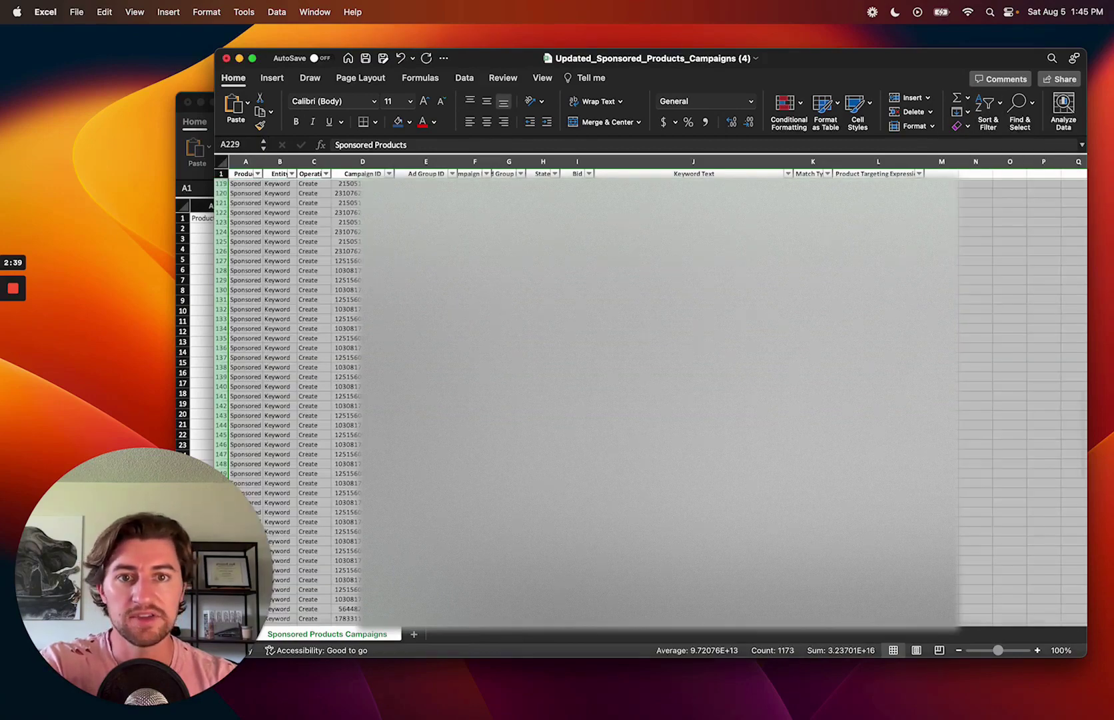
{"action": "scroll", "coordinate": [426, 400], "scroll_direction": "down", "scroll_amount": 10}
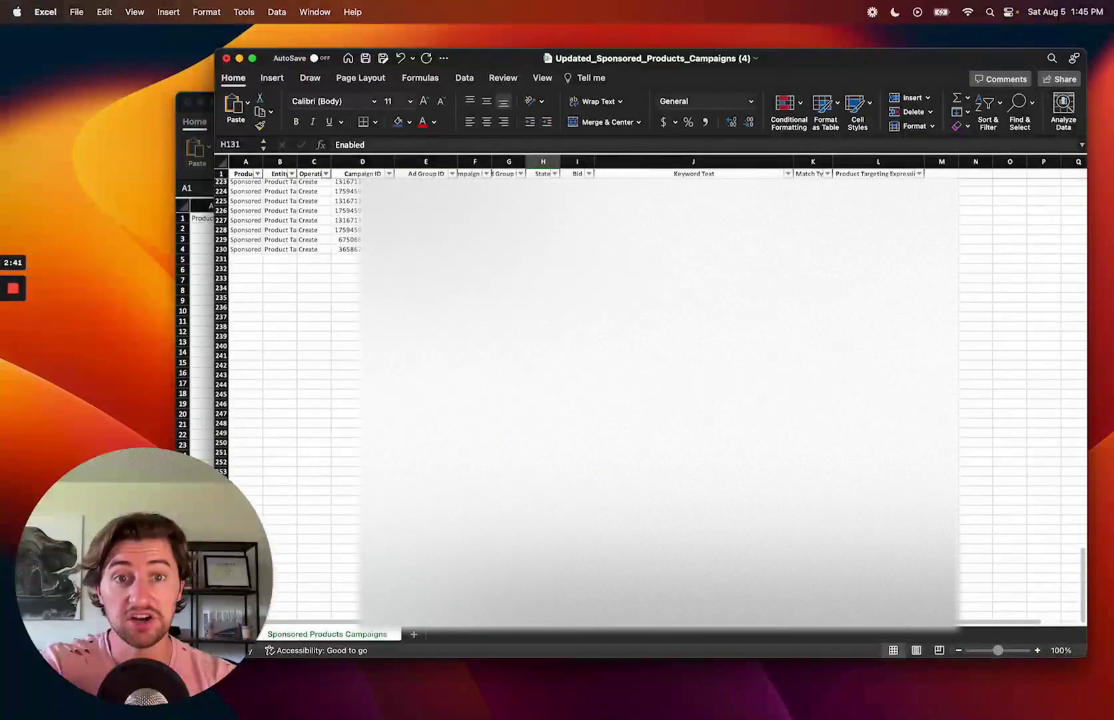
{"action": "scroll", "coordinate": [413, 400], "scroll_direction": "up", "scroll_amount": 20}
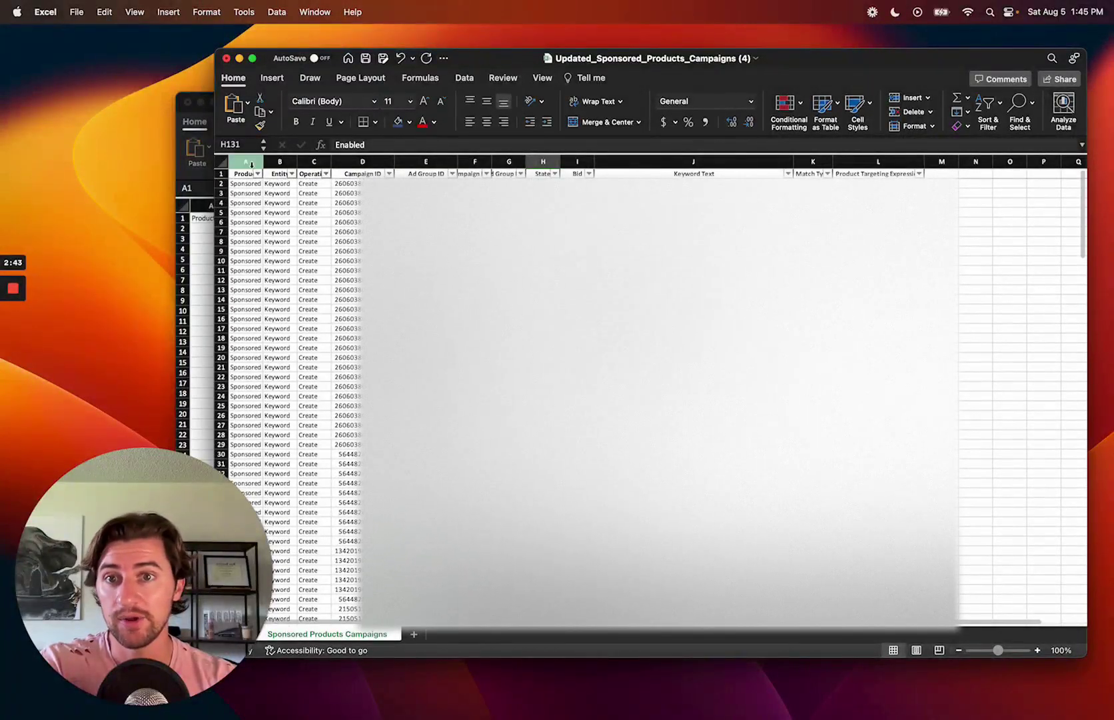
{"action": "left_click", "coordinate": [243, 176]}
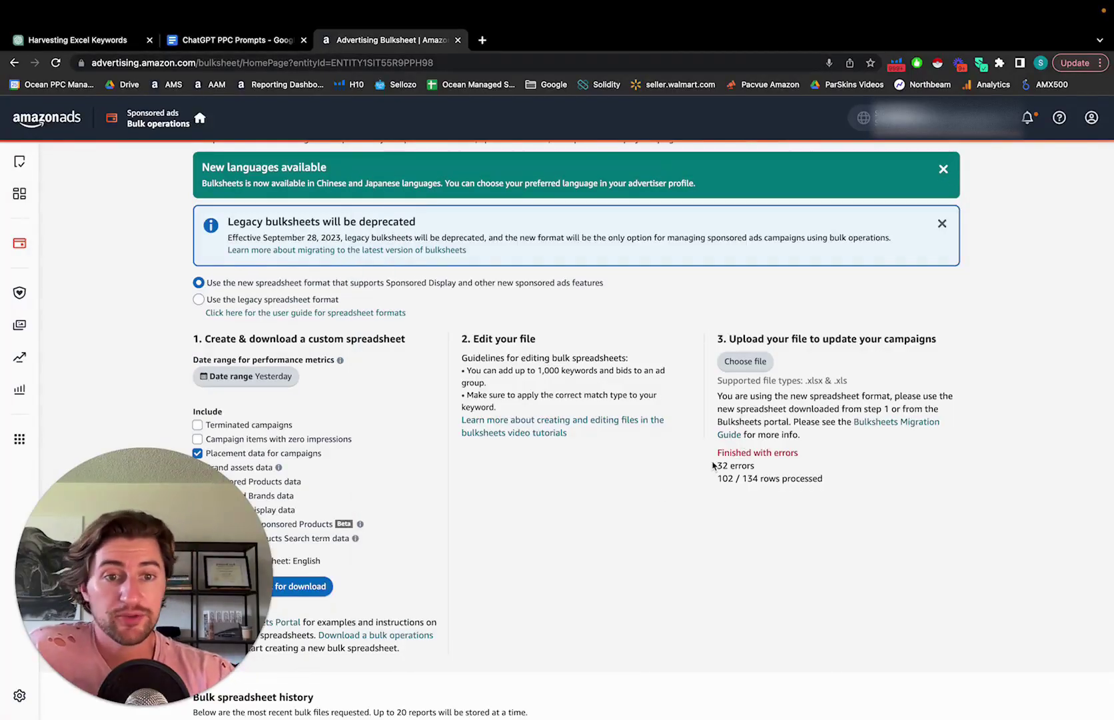
Step: Check the bulk upload status: 102 of 134 rows processed with 32 errors
{"action": "left_click_drag", "start_coordinate": [719, 475], "coordinate": [1007, 483]}
{"action": "left_click", "coordinate": [1005, 484]}
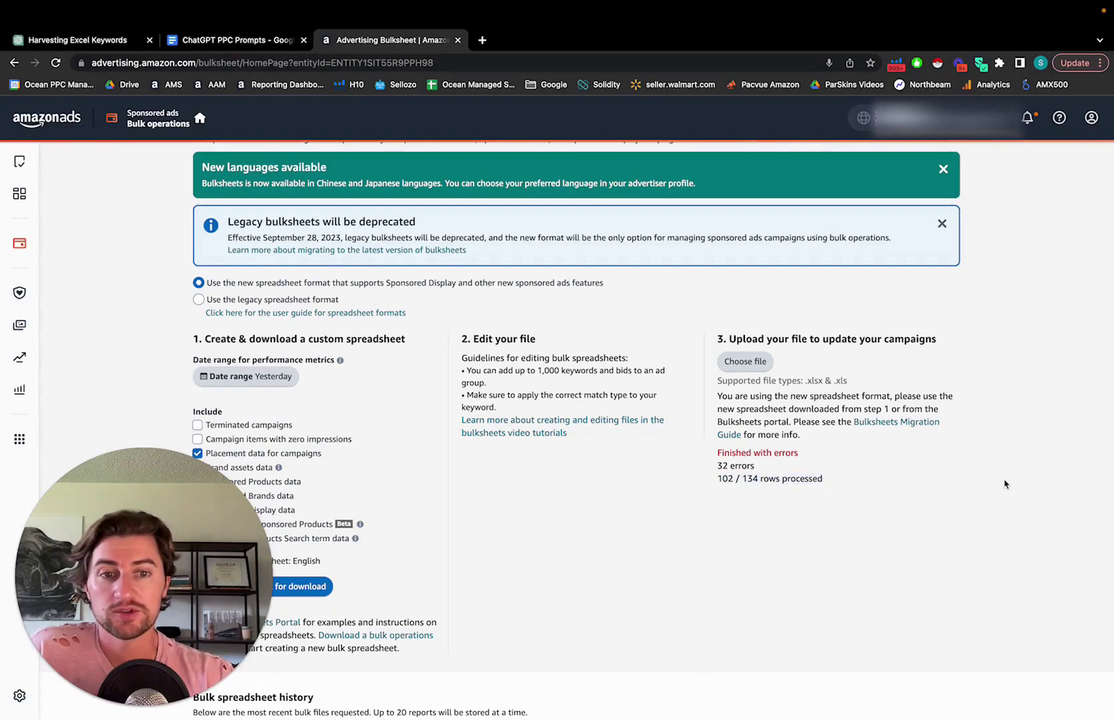
{"action": "left_click_drag", "start_coordinate": [717, 469], "coordinate": [800, 474]}
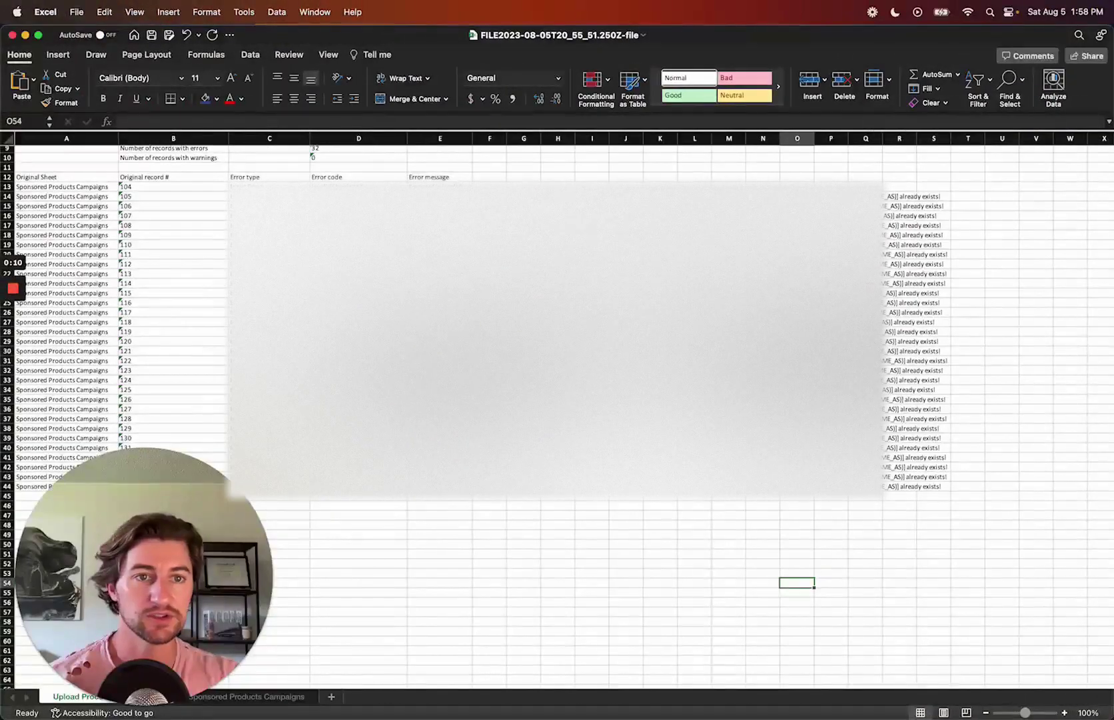
Step: Review the 'already exists' error messages in column R of the error report
{"action": "left_click_drag", "start_coordinate": [910, 197], "coordinate": [893, 489]}
{"action": "left_click", "coordinate": [875, 552]}
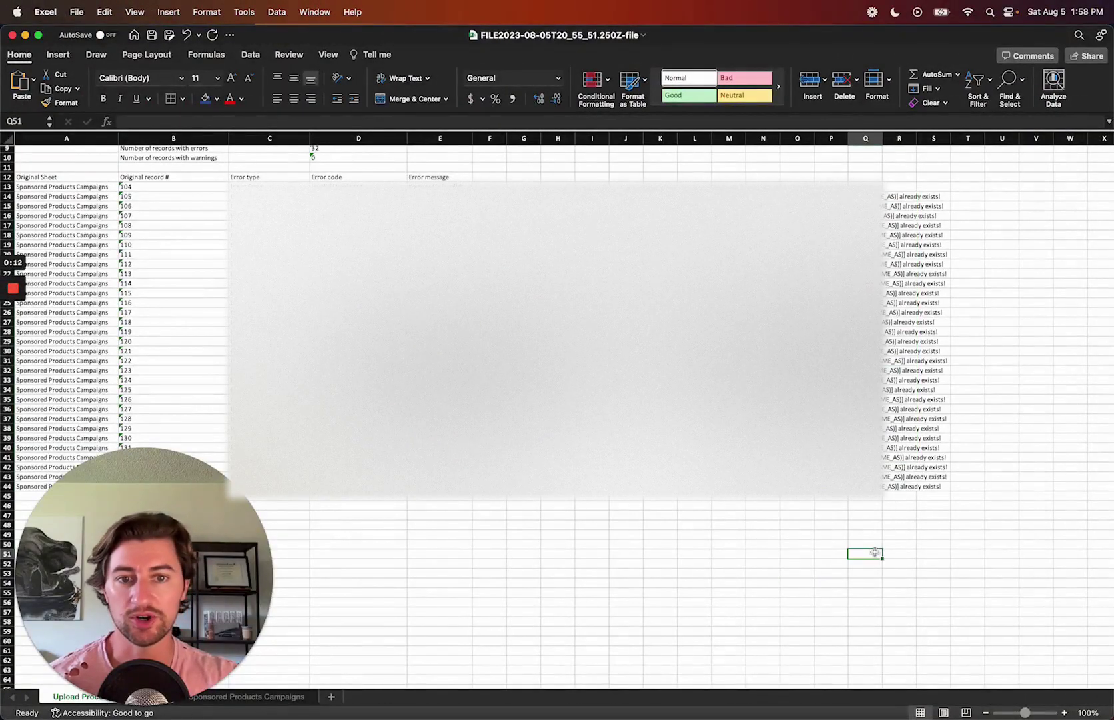